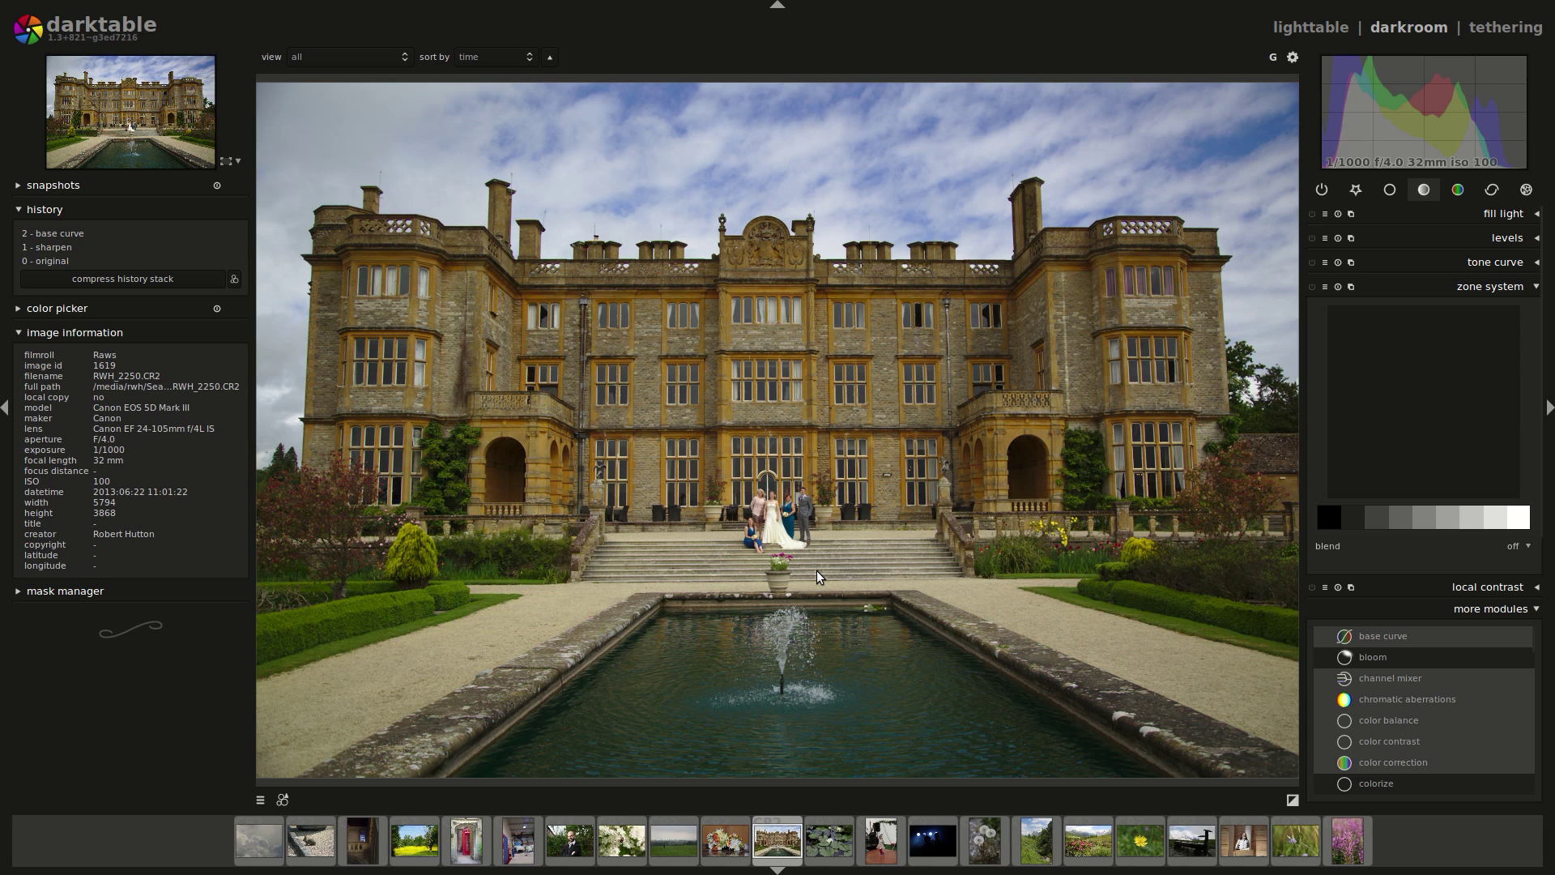
# Set the crop aspect to image with rules of thirds guides, and extend the crop frame over nearly the whole photo.
pyautogui.scroll(4, 793, 539)
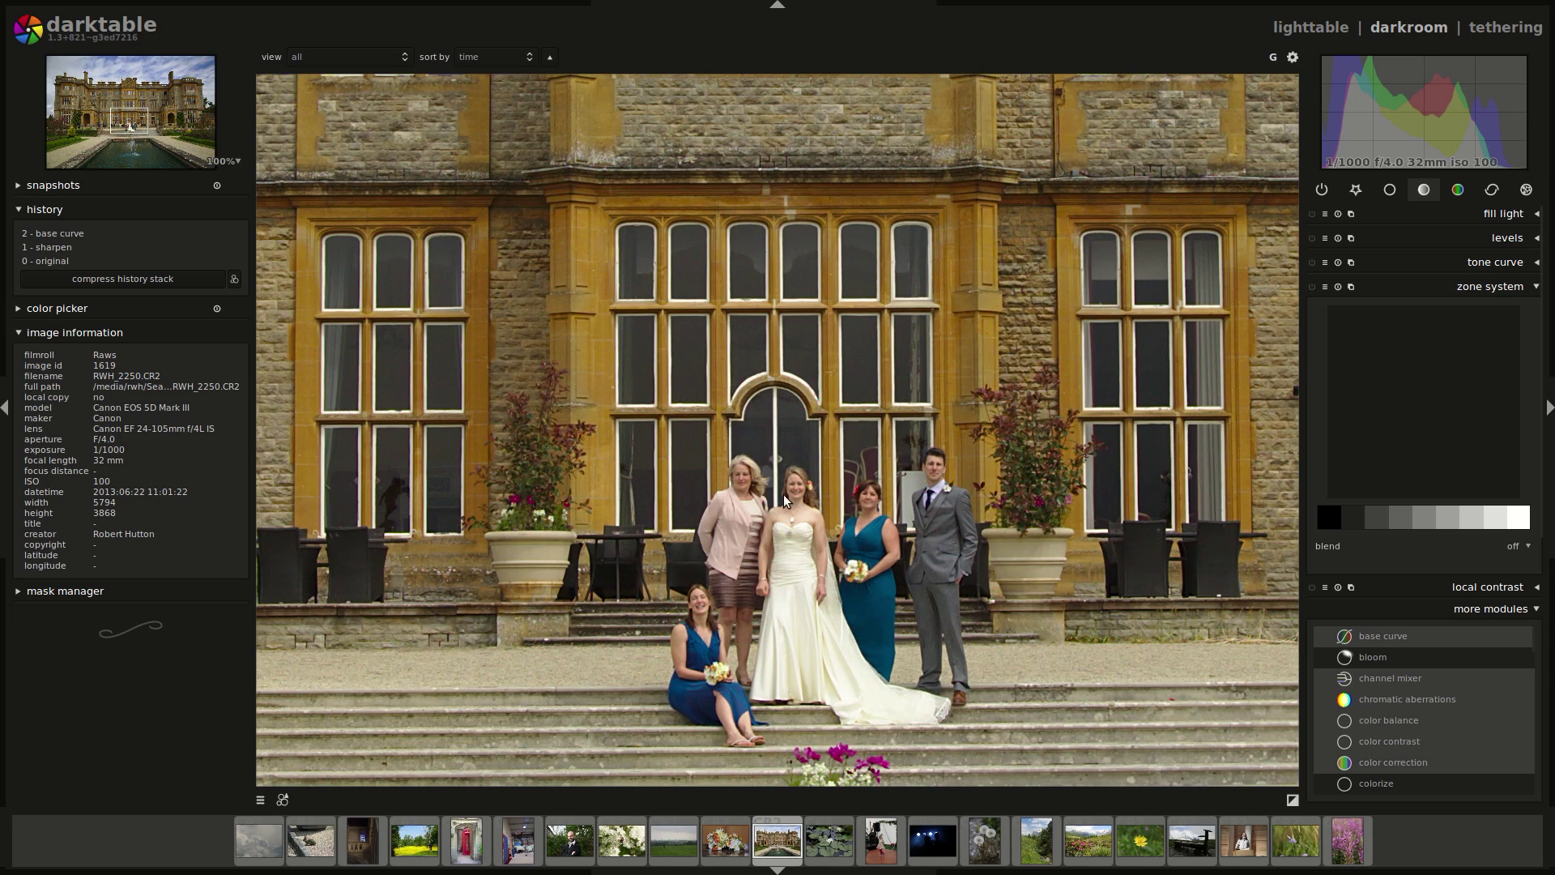
pyautogui.scroll(-4, 946, 476)
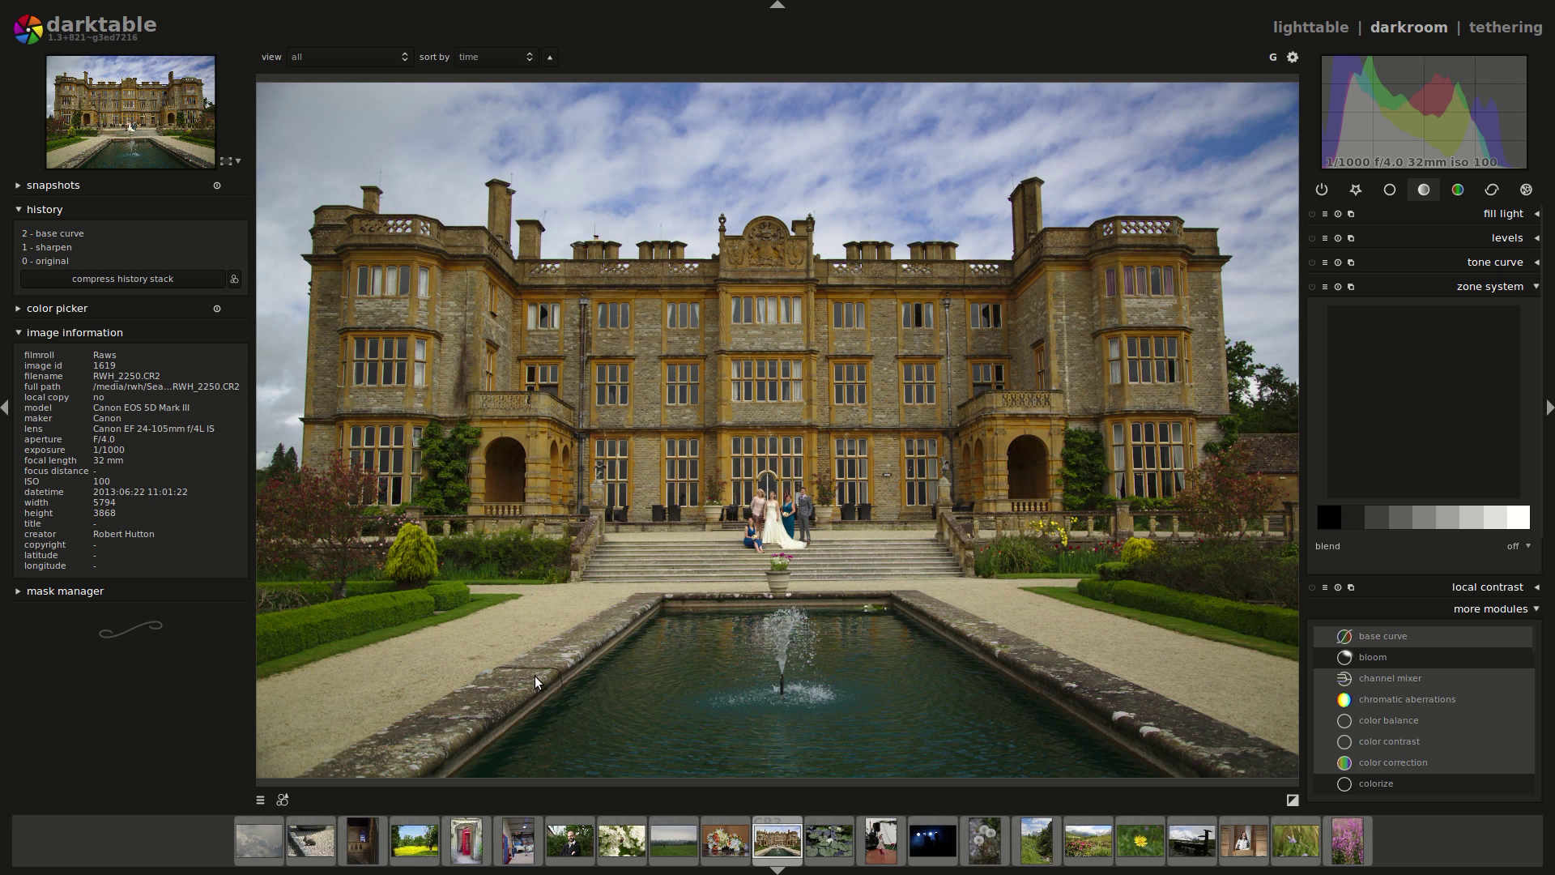
pyautogui.click(1391, 191)
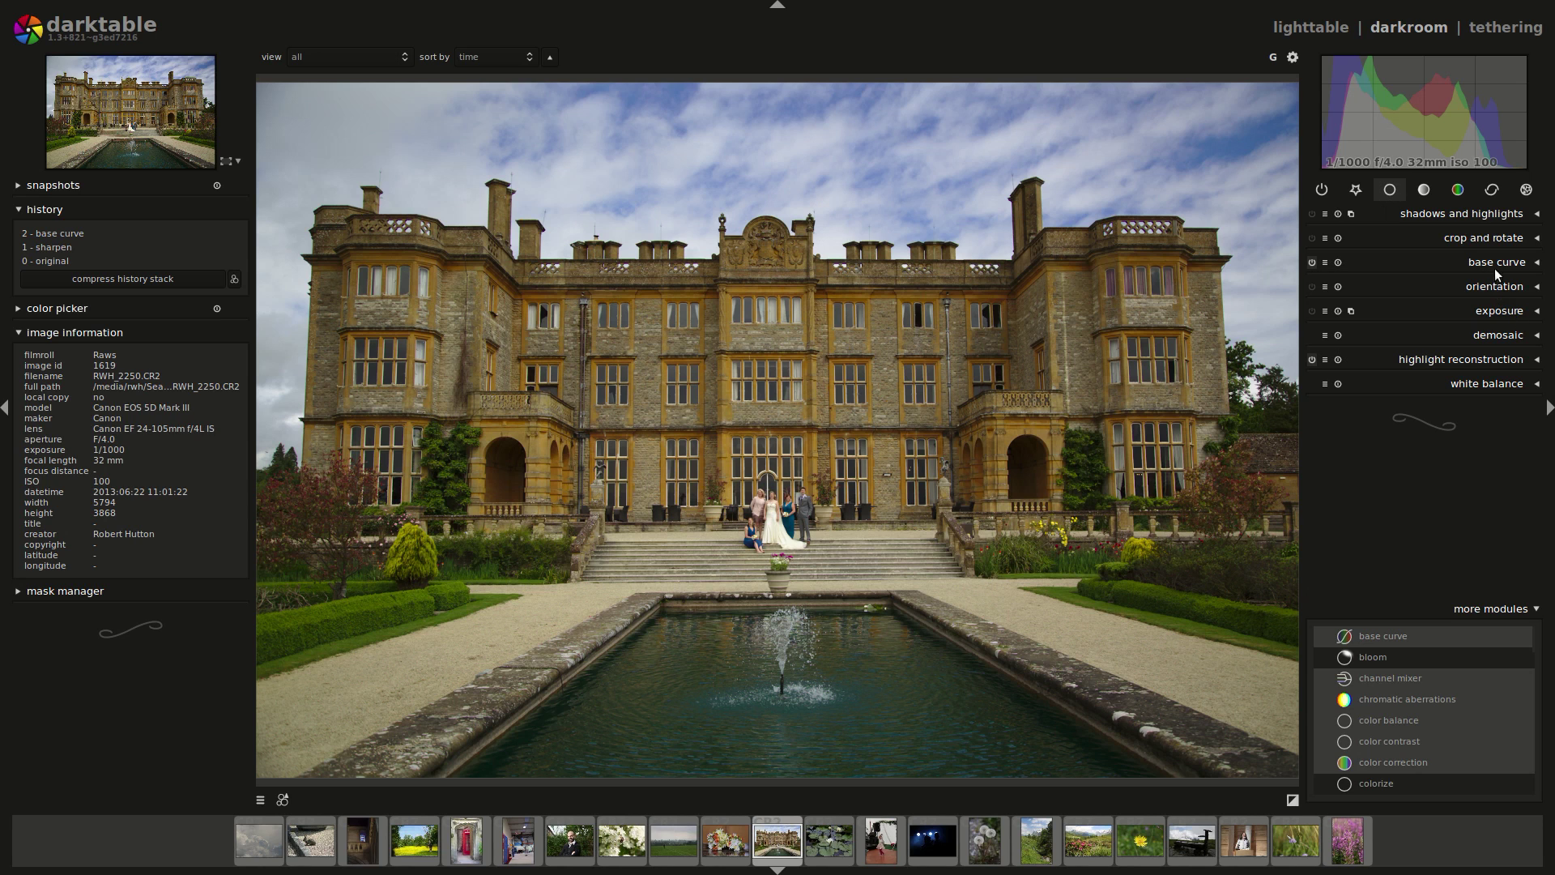
pyautogui.click(1503, 238)
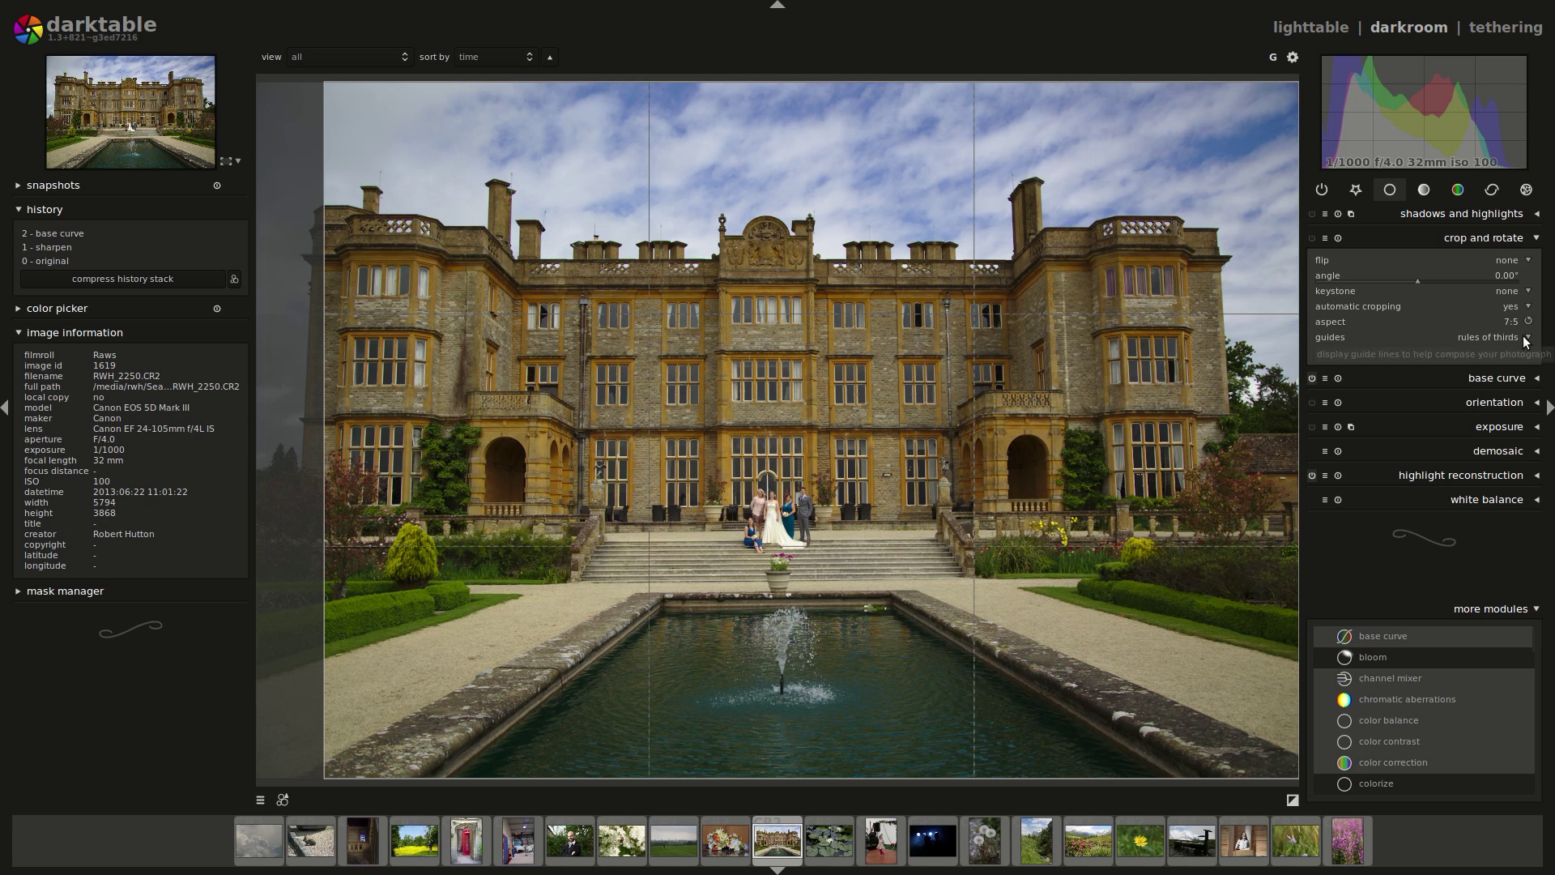
pyautogui.click(1498, 339)
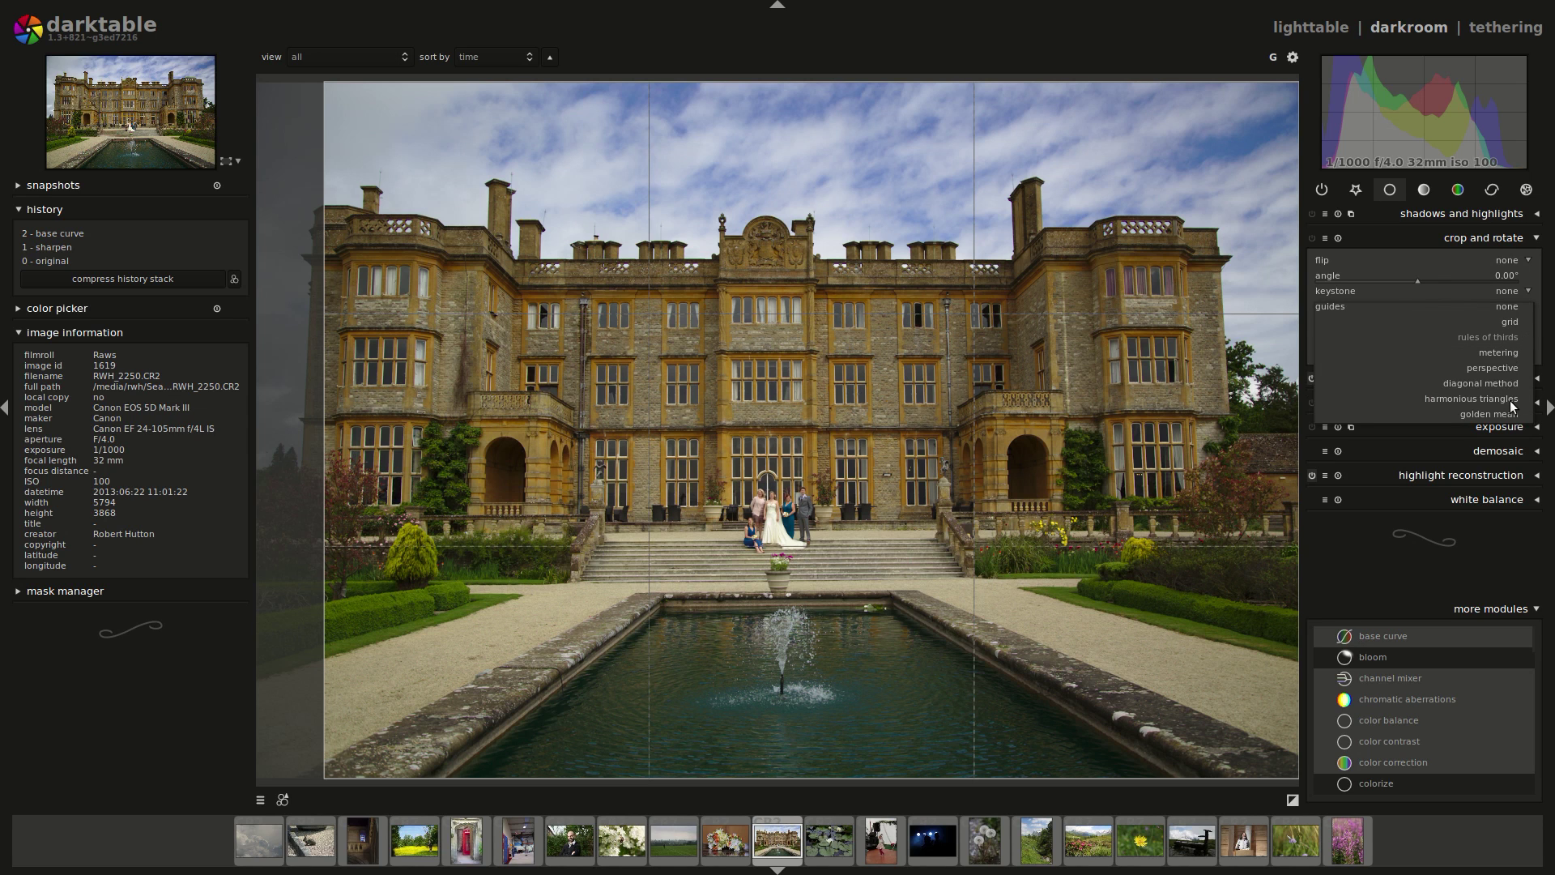
pyautogui.click(1510, 337)
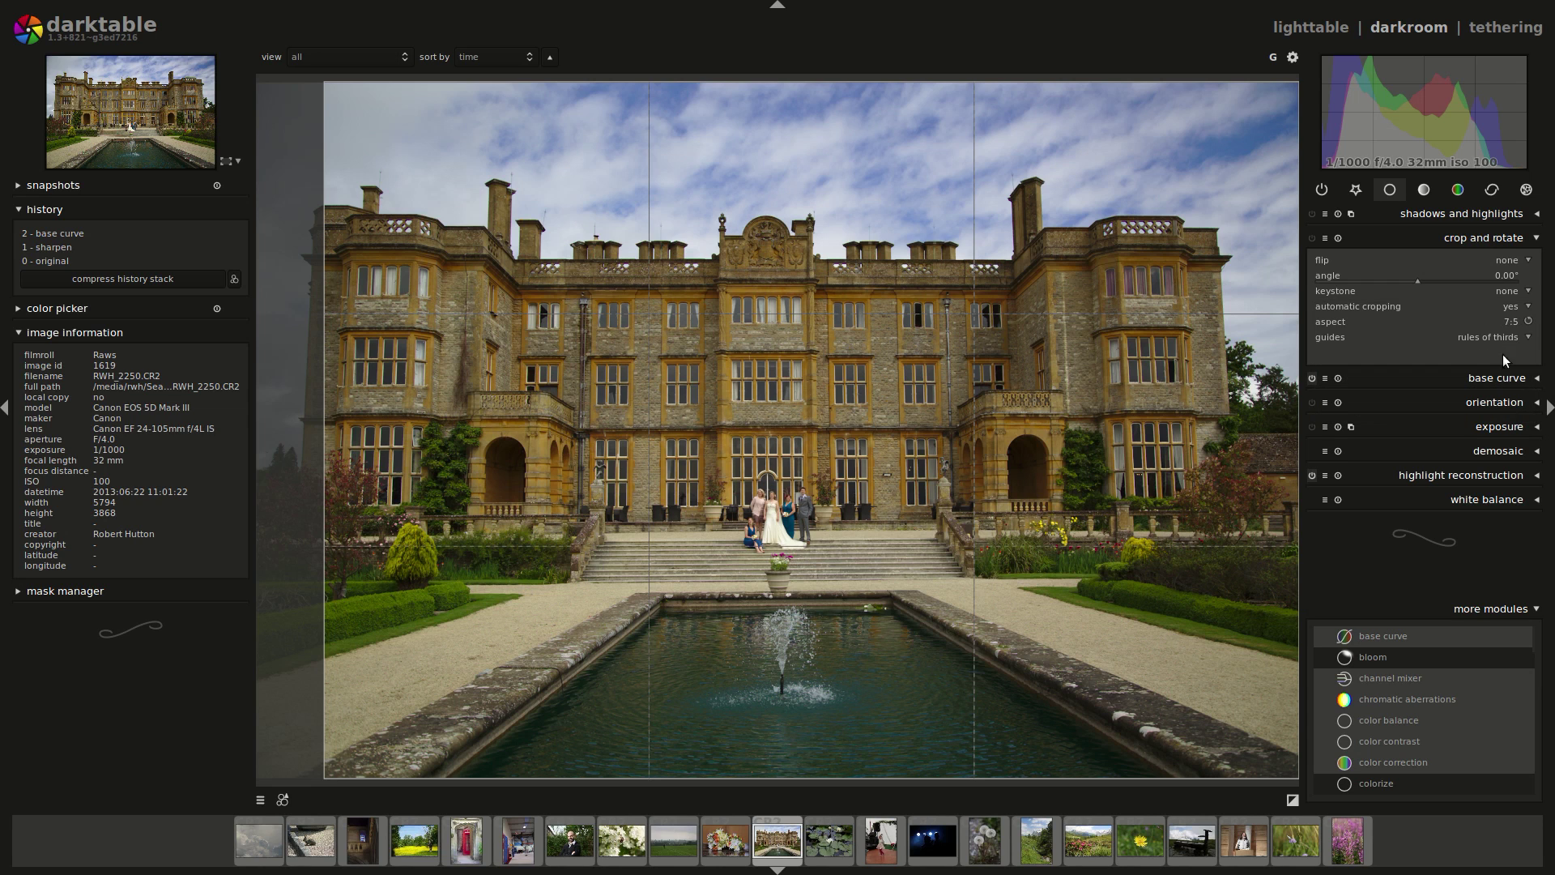
pyautogui.click(1507, 322)
pyautogui.click(1507, 260)
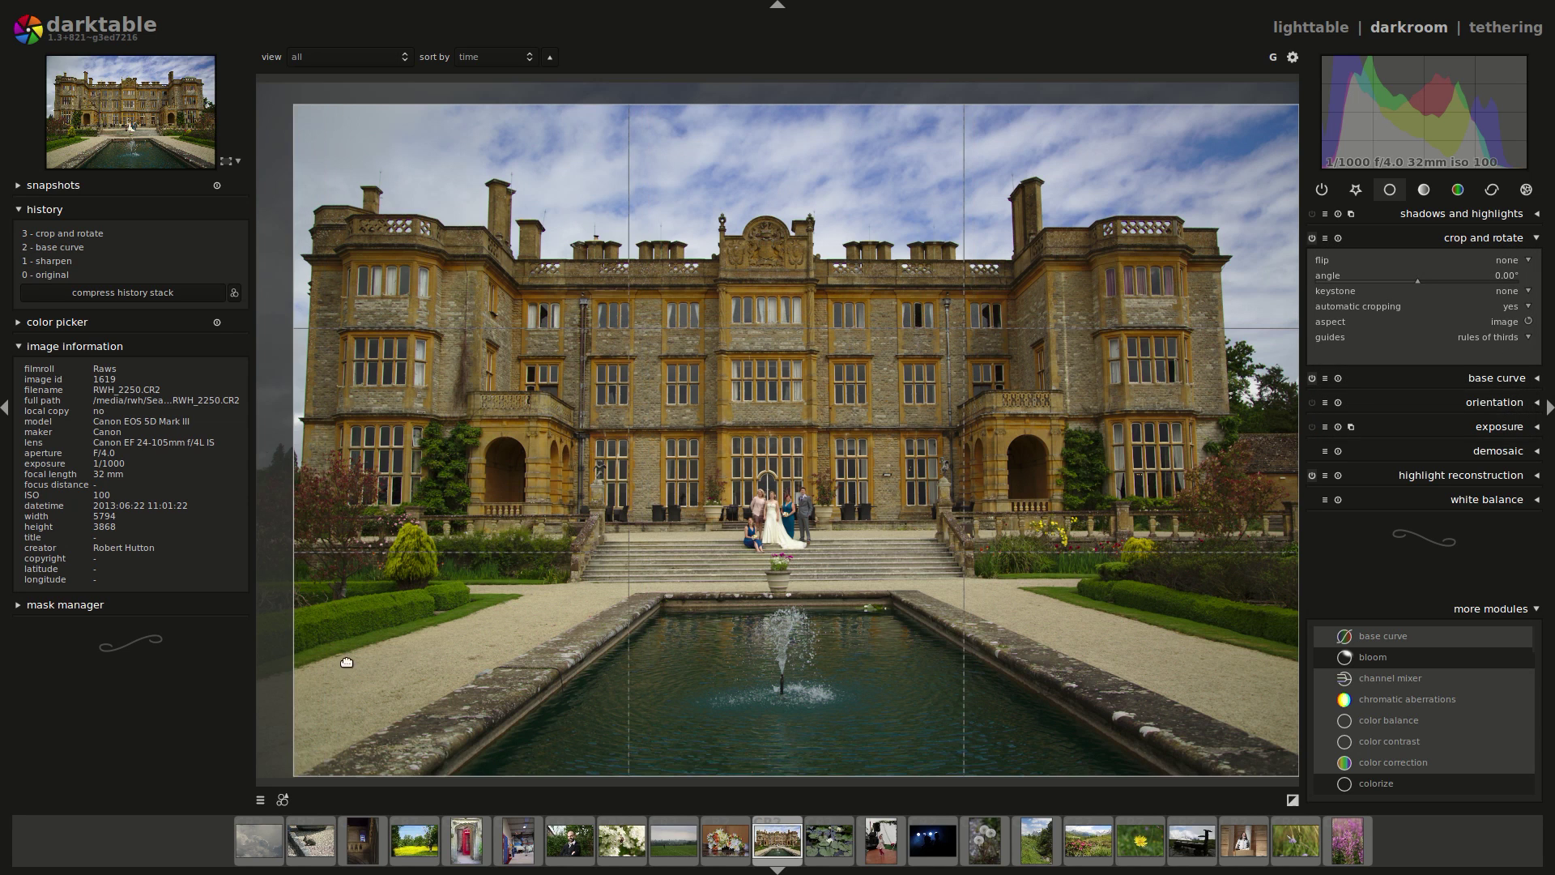
pyautogui.moveTo(1240, 737); pyautogui.dragTo(1284, 765)
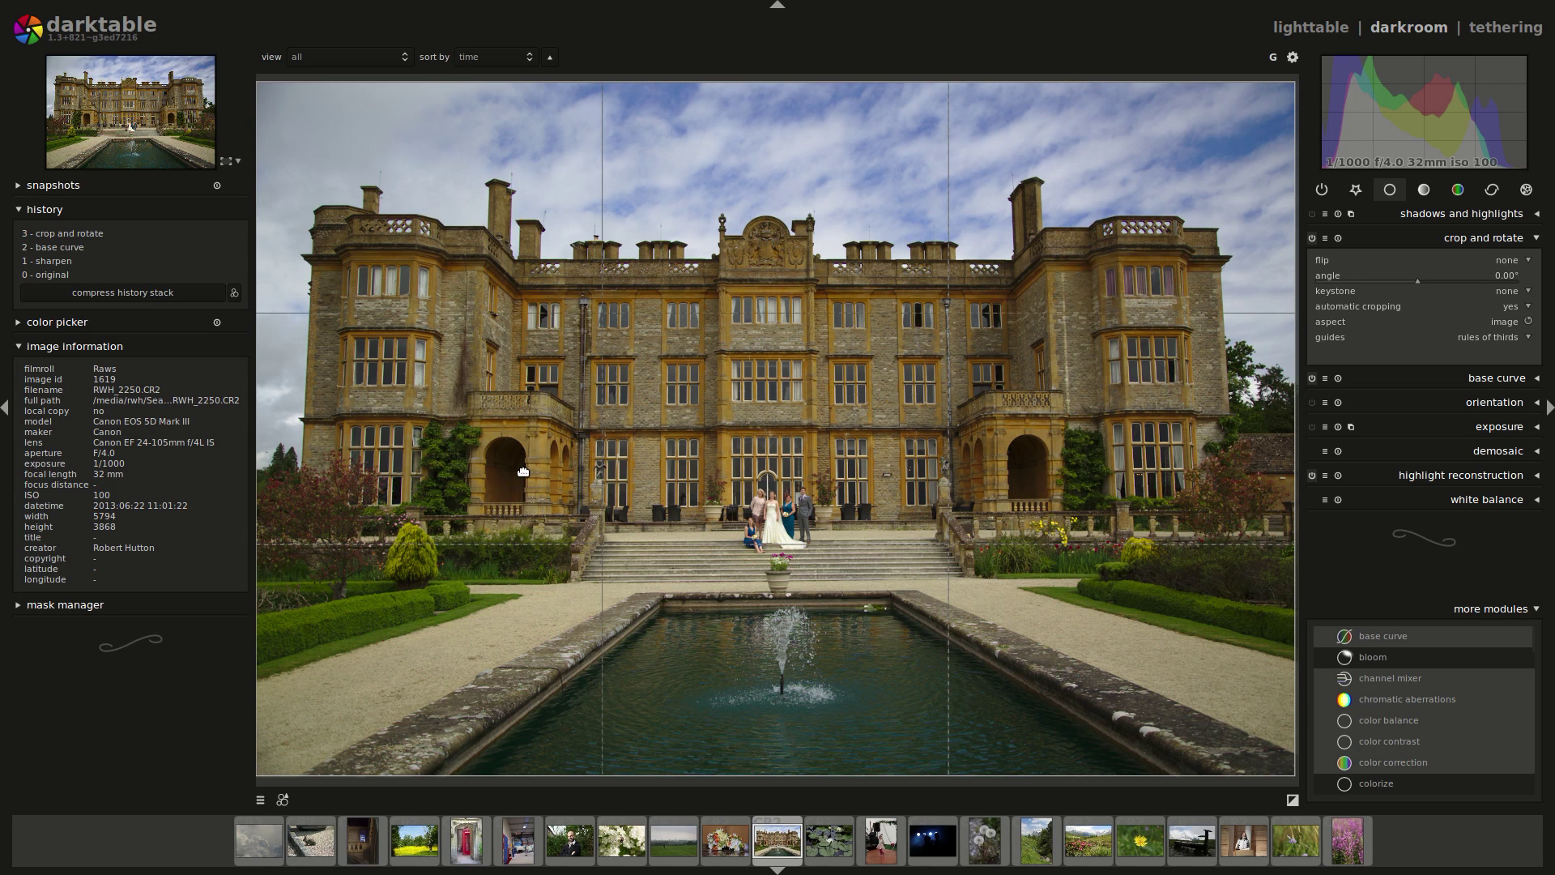
pyautogui.moveTo(1271, 331); pyautogui.dragTo(1251, 328)
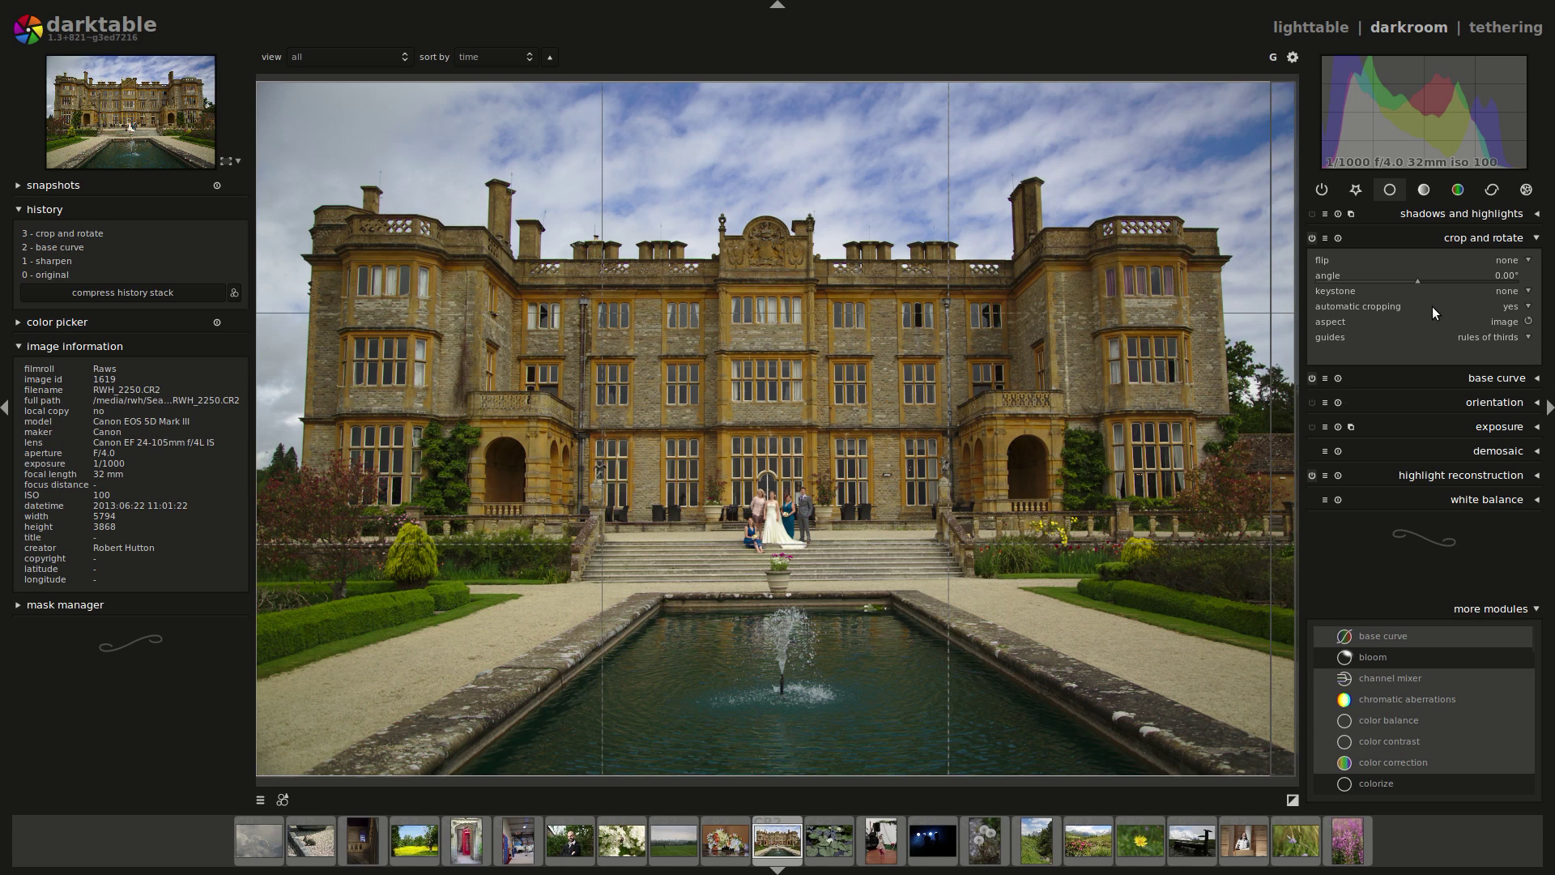
# Apply a vertical keystone correction with both guide lines aligned to the converging vertical edges of the building.
pyautogui.click(1505, 294)
pyautogui.click(1509, 306)
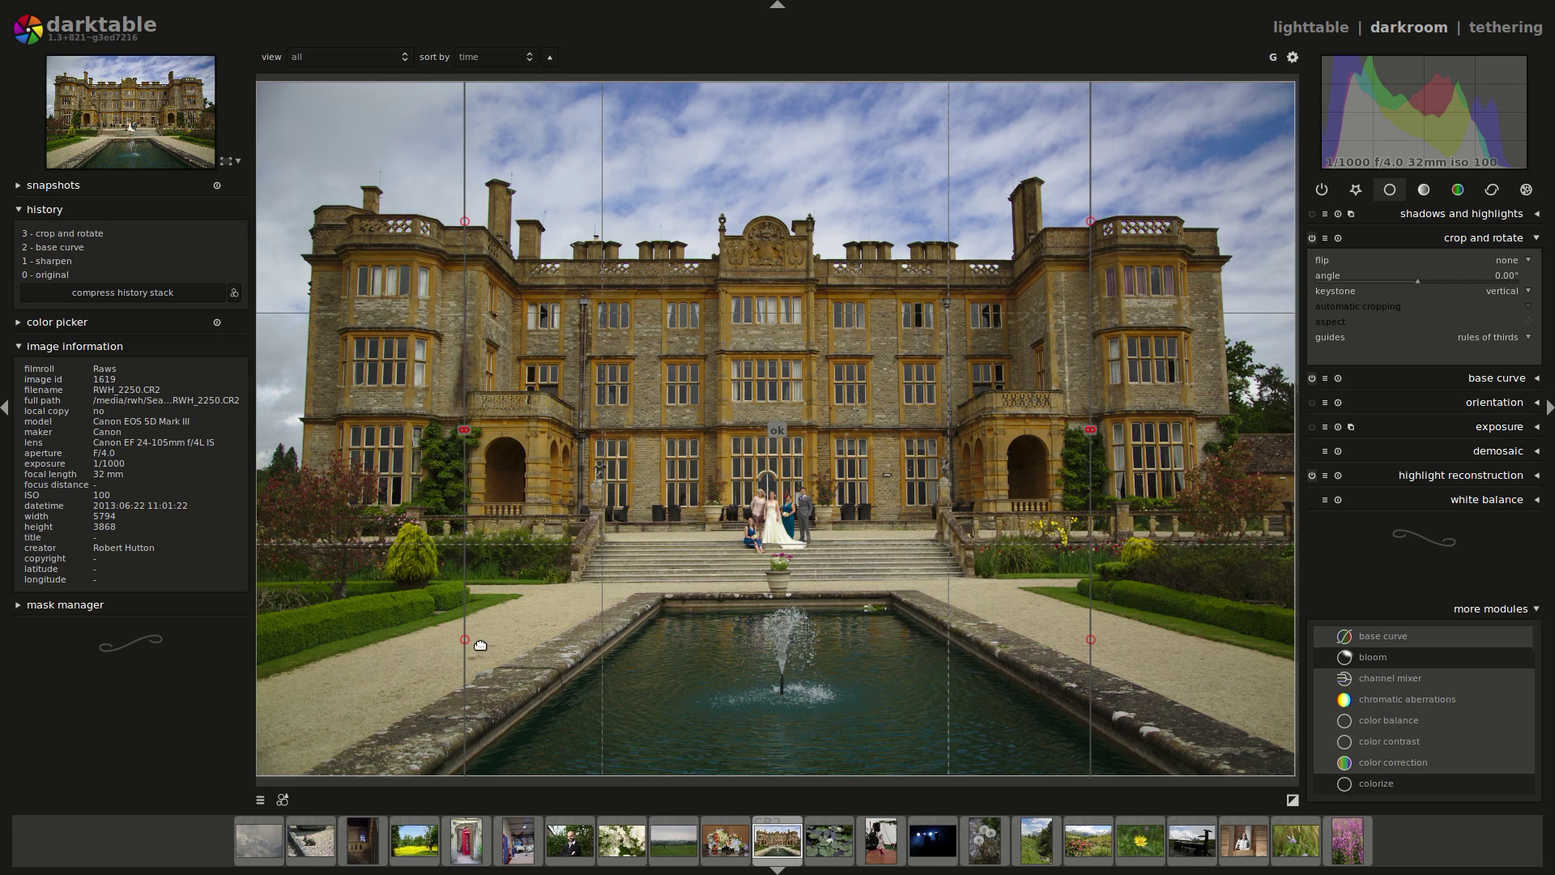
pyautogui.moveTo(467, 639); pyautogui.dragTo(453, 635)
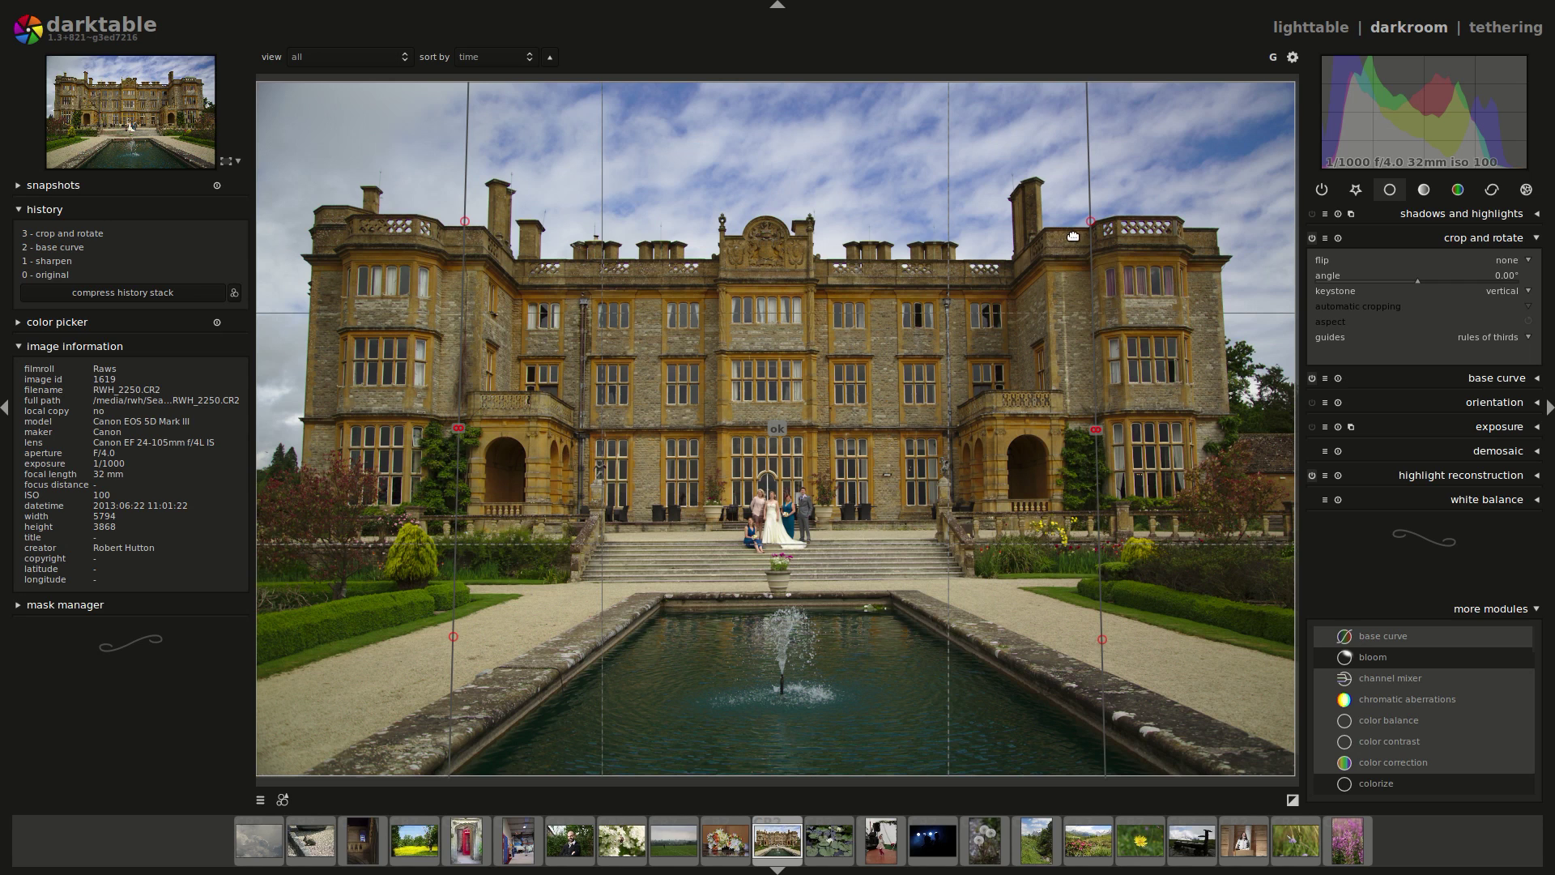
pyautogui.moveTo(1089, 219); pyautogui.dragTo(1083, 217)
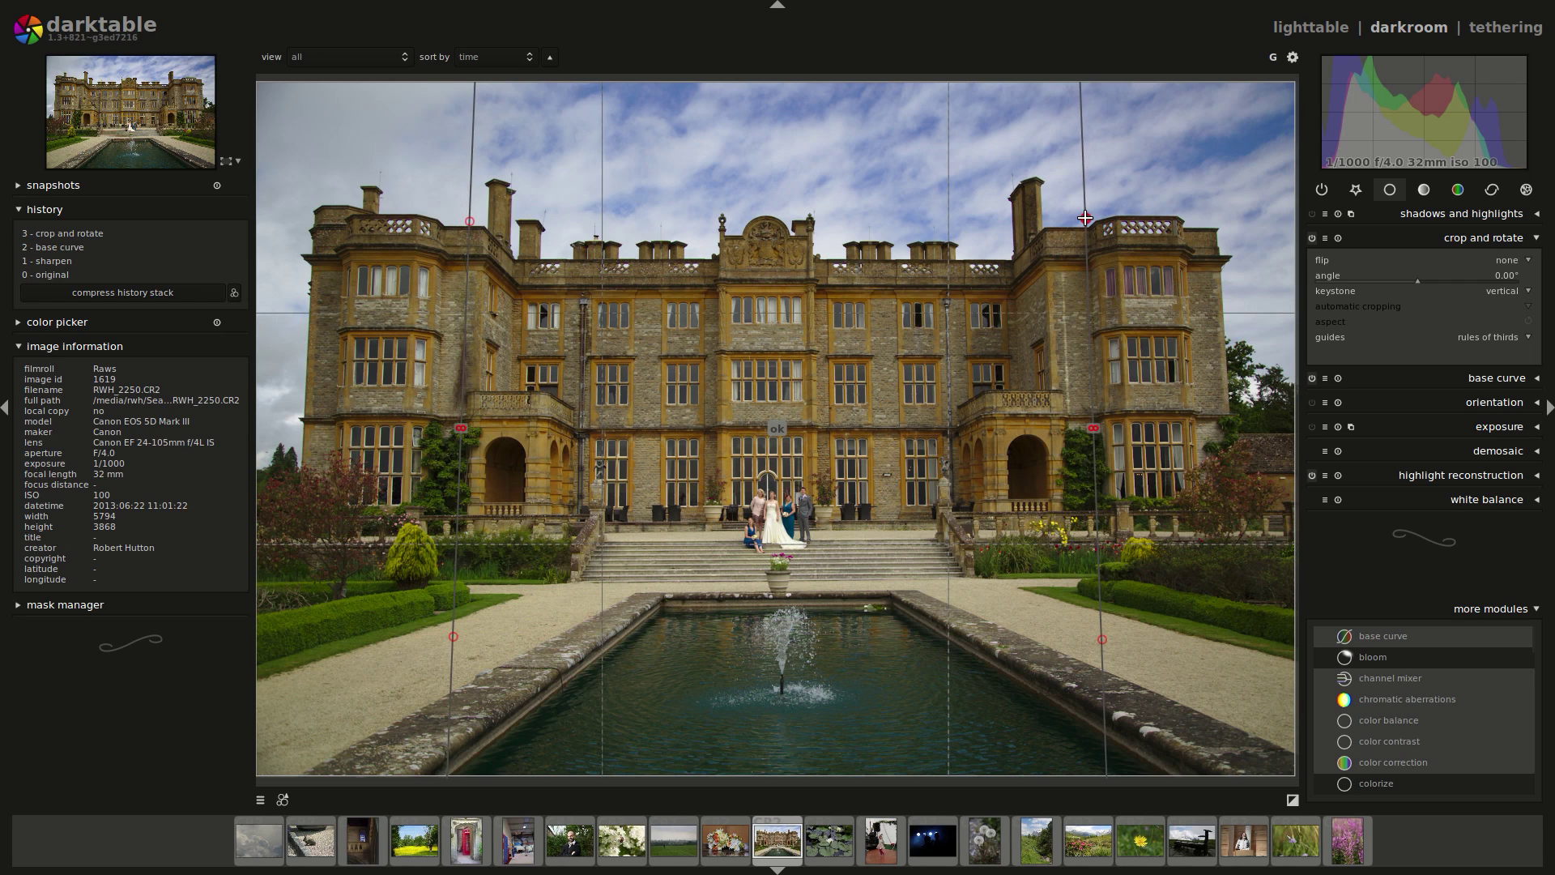
pyautogui.moveTo(1084, 217); pyautogui.dragTo(1083, 217)
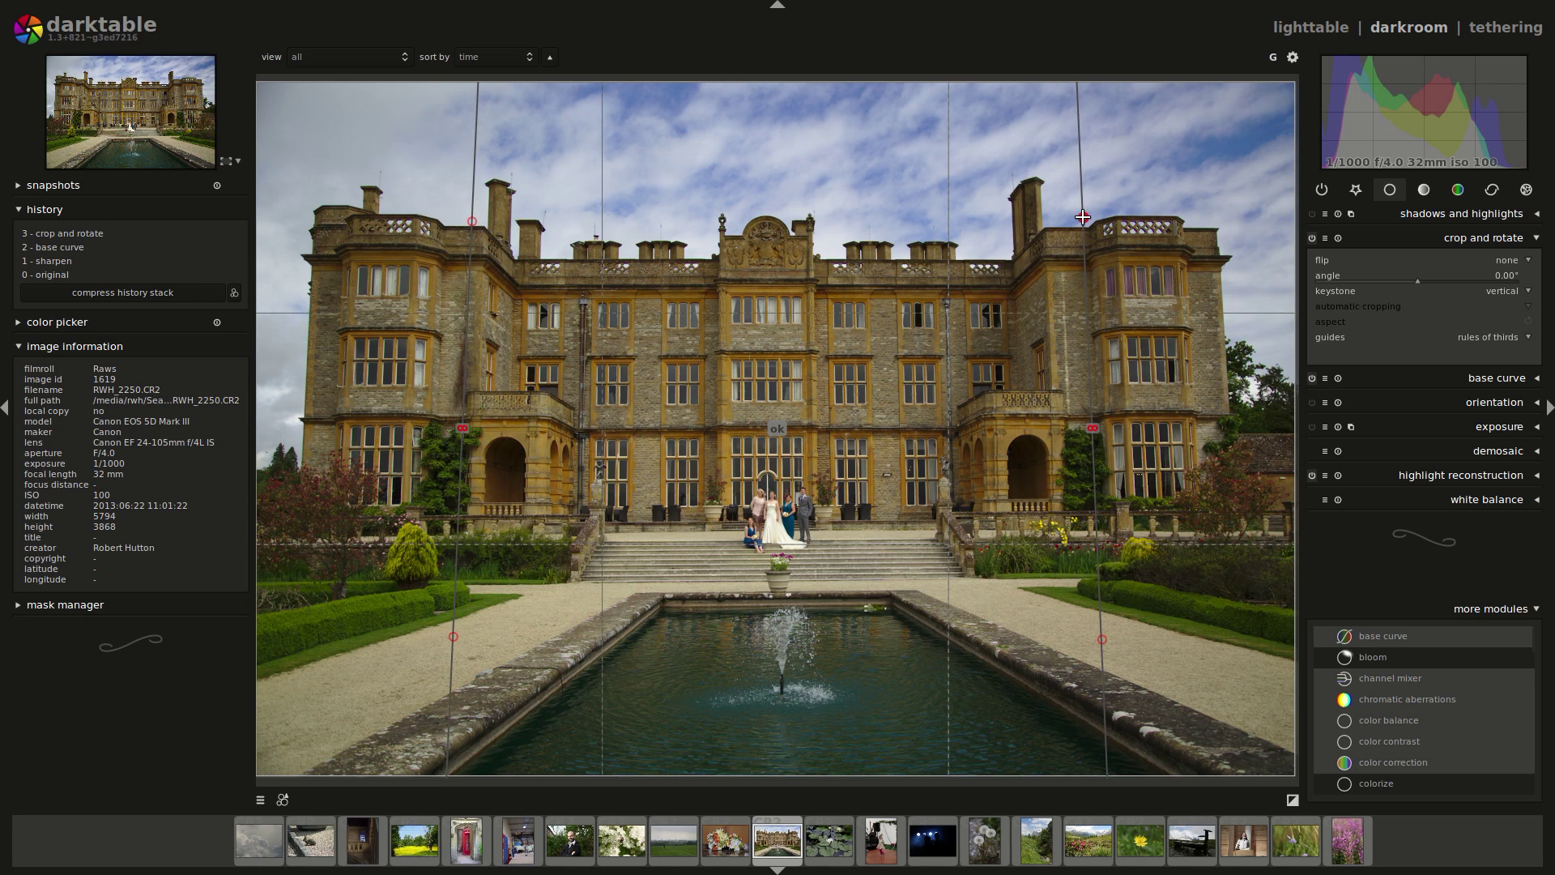
pyautogui.moveTo(473, 220); pyautogui.dragTo(471, 217)
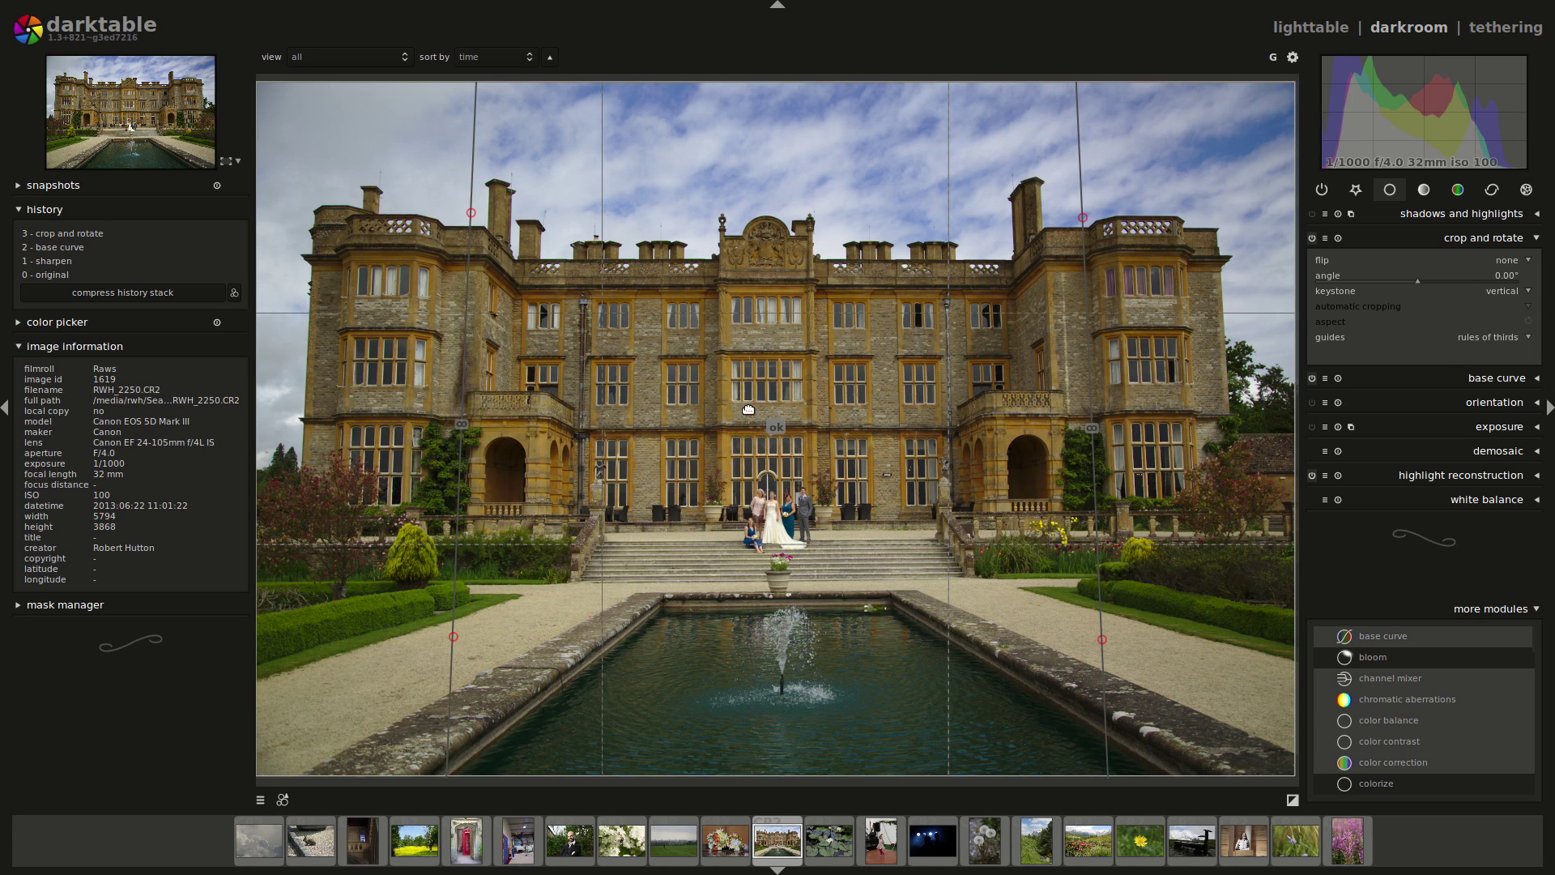
pyautogui.click(776, 427)
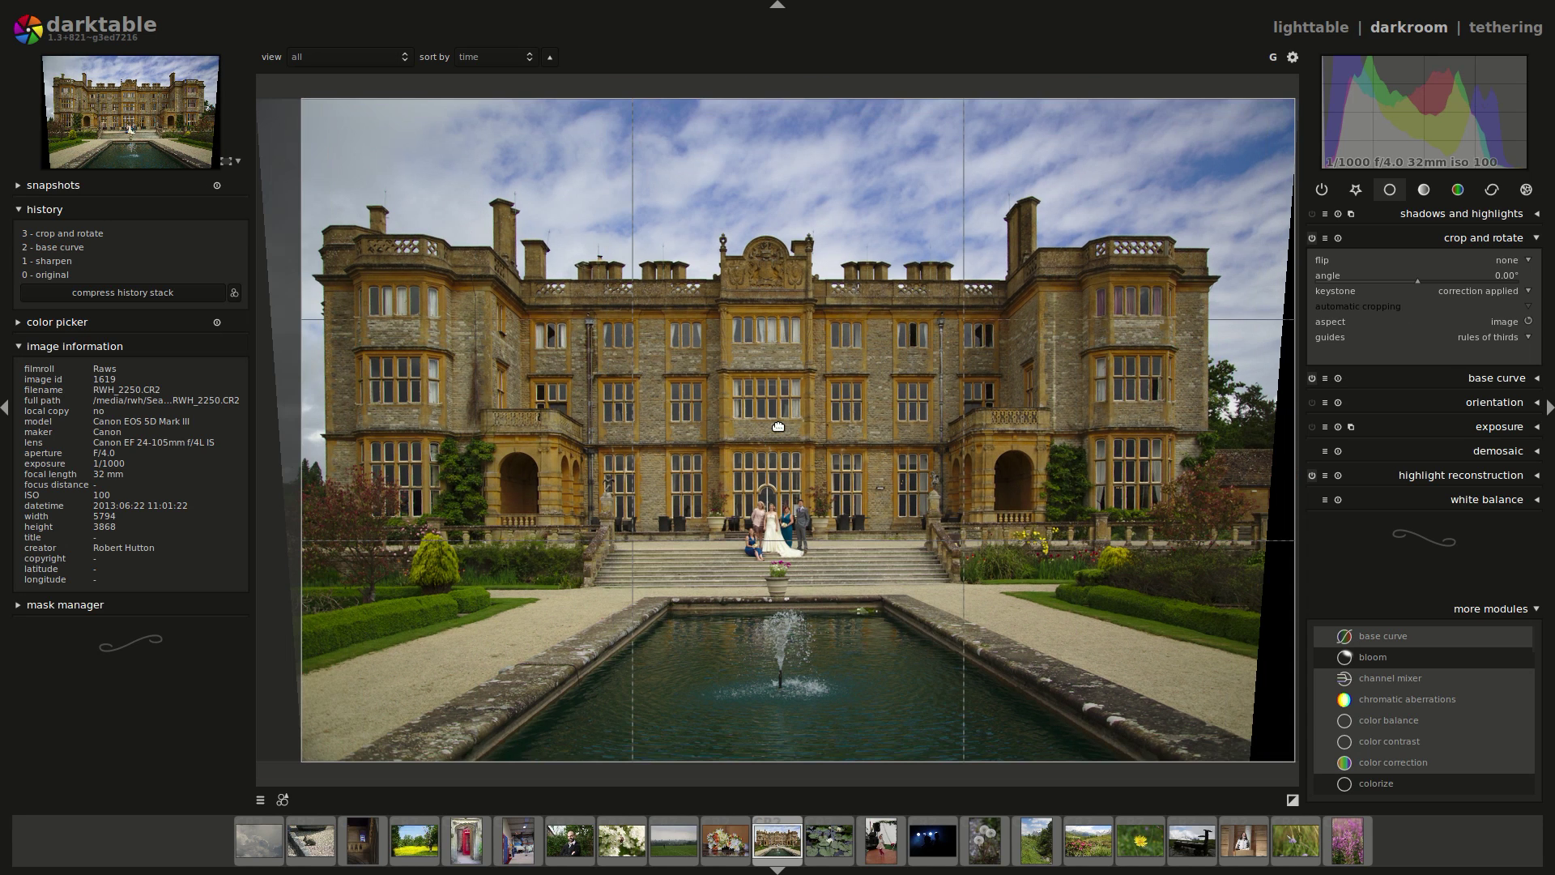
# Tighten the crop frame around the building to leave out the black wedges at the sides of the corrected photo.
pyautogui.moveTo(1273, 307); pyautogui.dragTo(1187, 293)
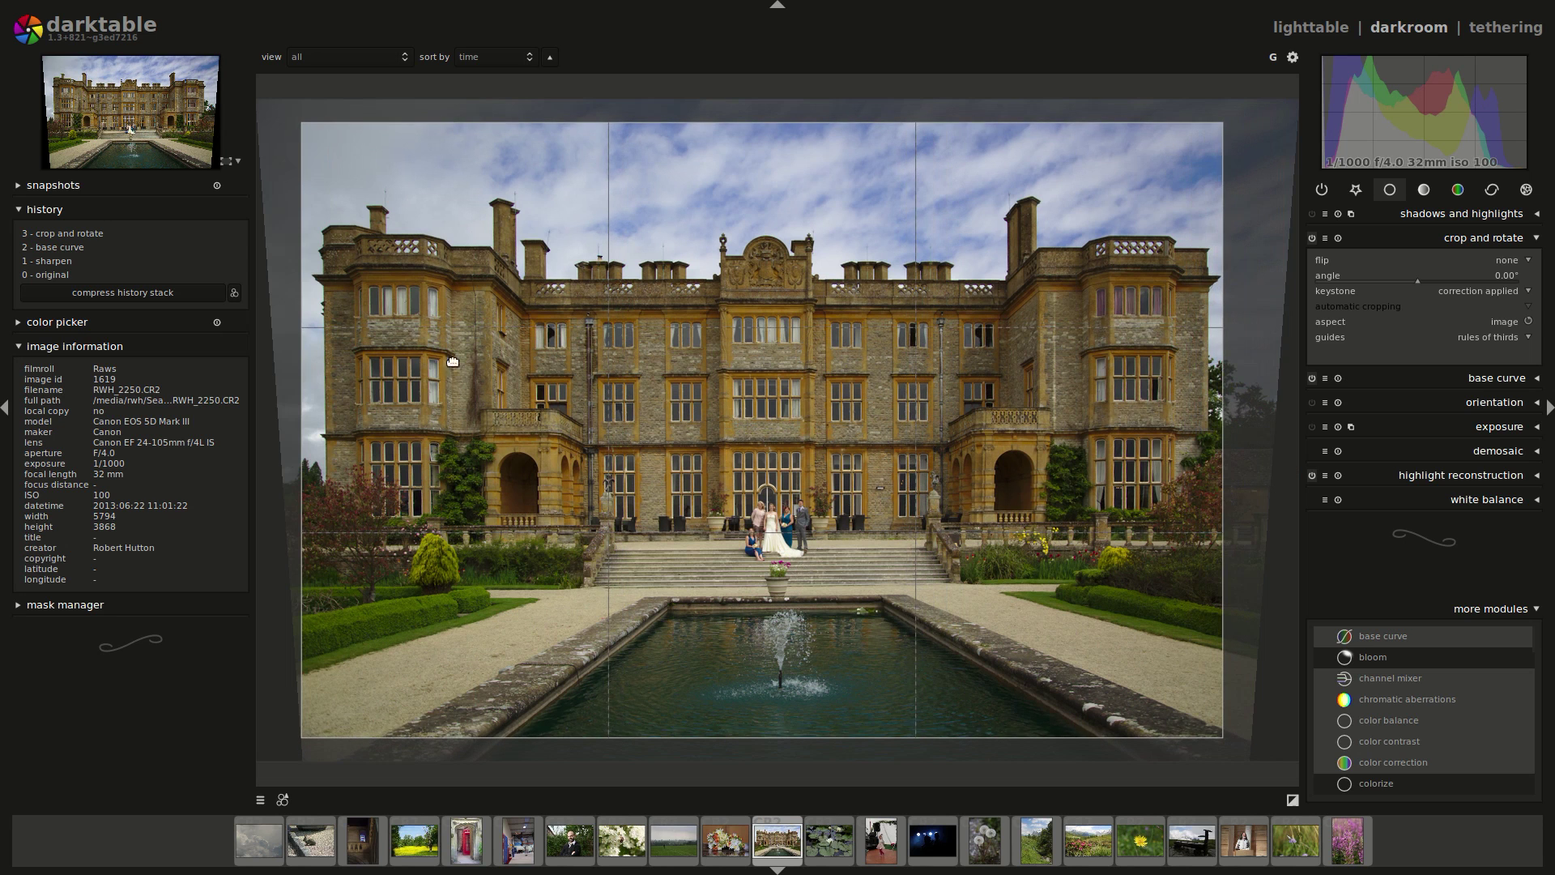
pyautogui.moveTo(319, 351); pyautogui.dragTo(341, 357)
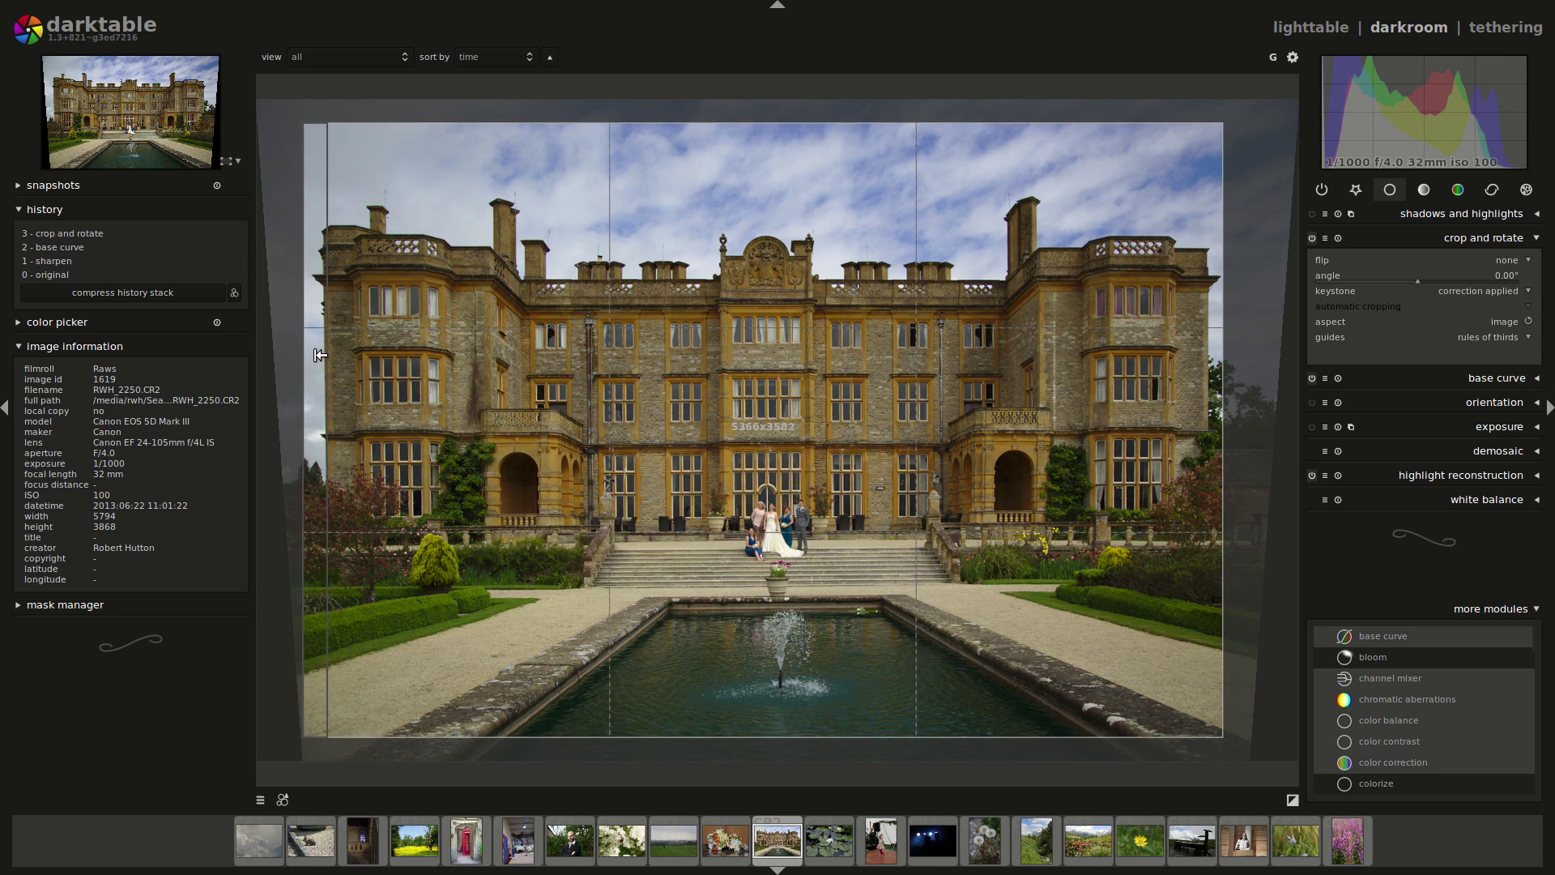
pyautogui.moveTo(1188, 478); pyautogui.dragTo(1199, 466)
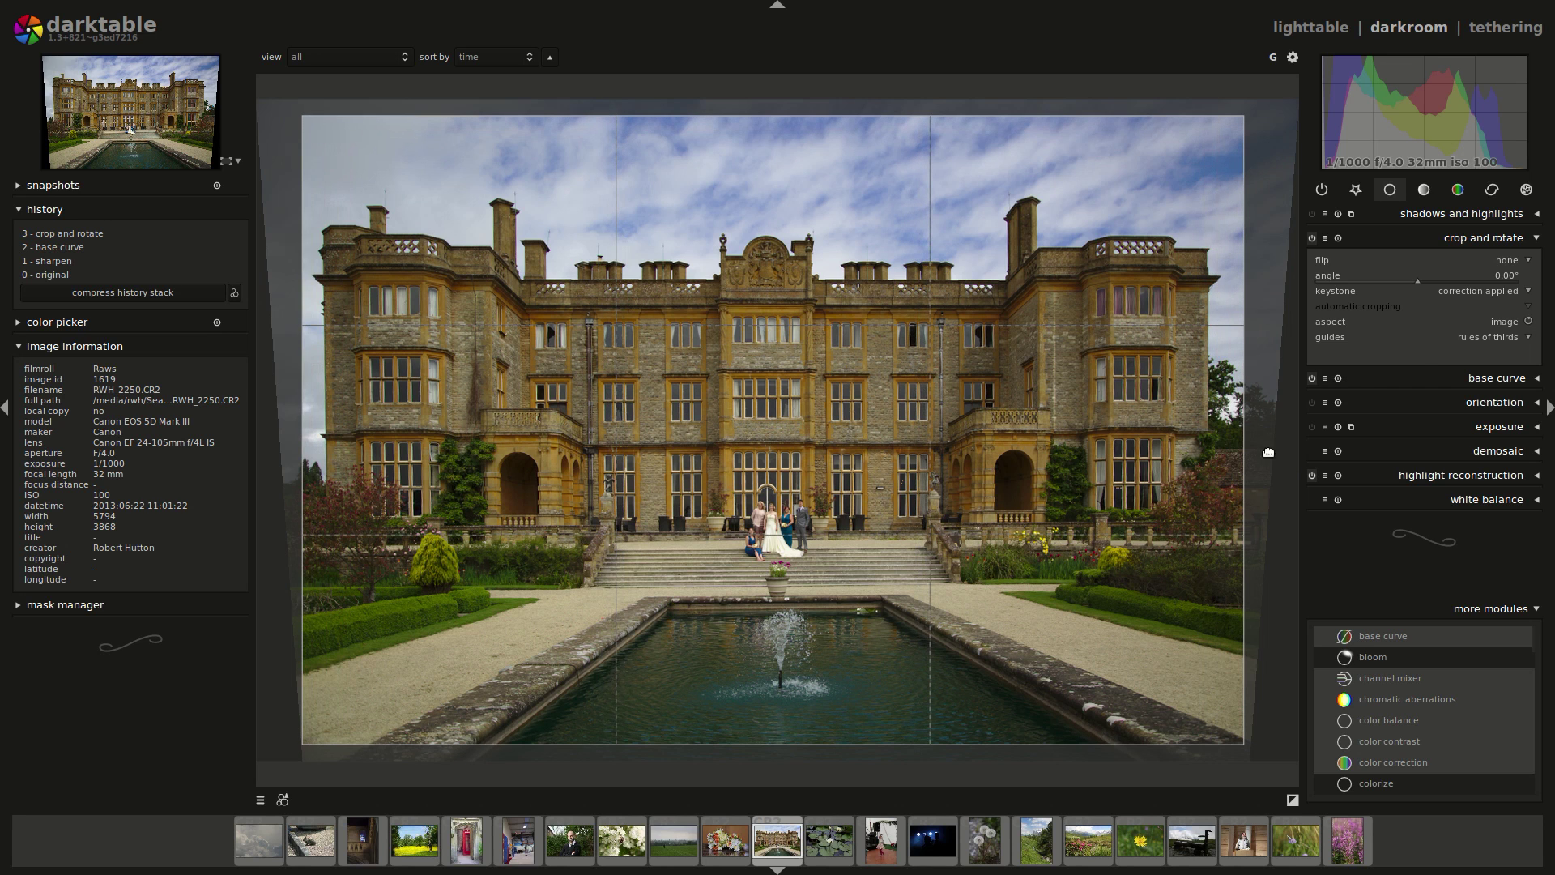
# Reopen the vertical keystone correction, shift the top of the left guide line slightly outward and reapply it.
pyautogui.click(1502, 292)
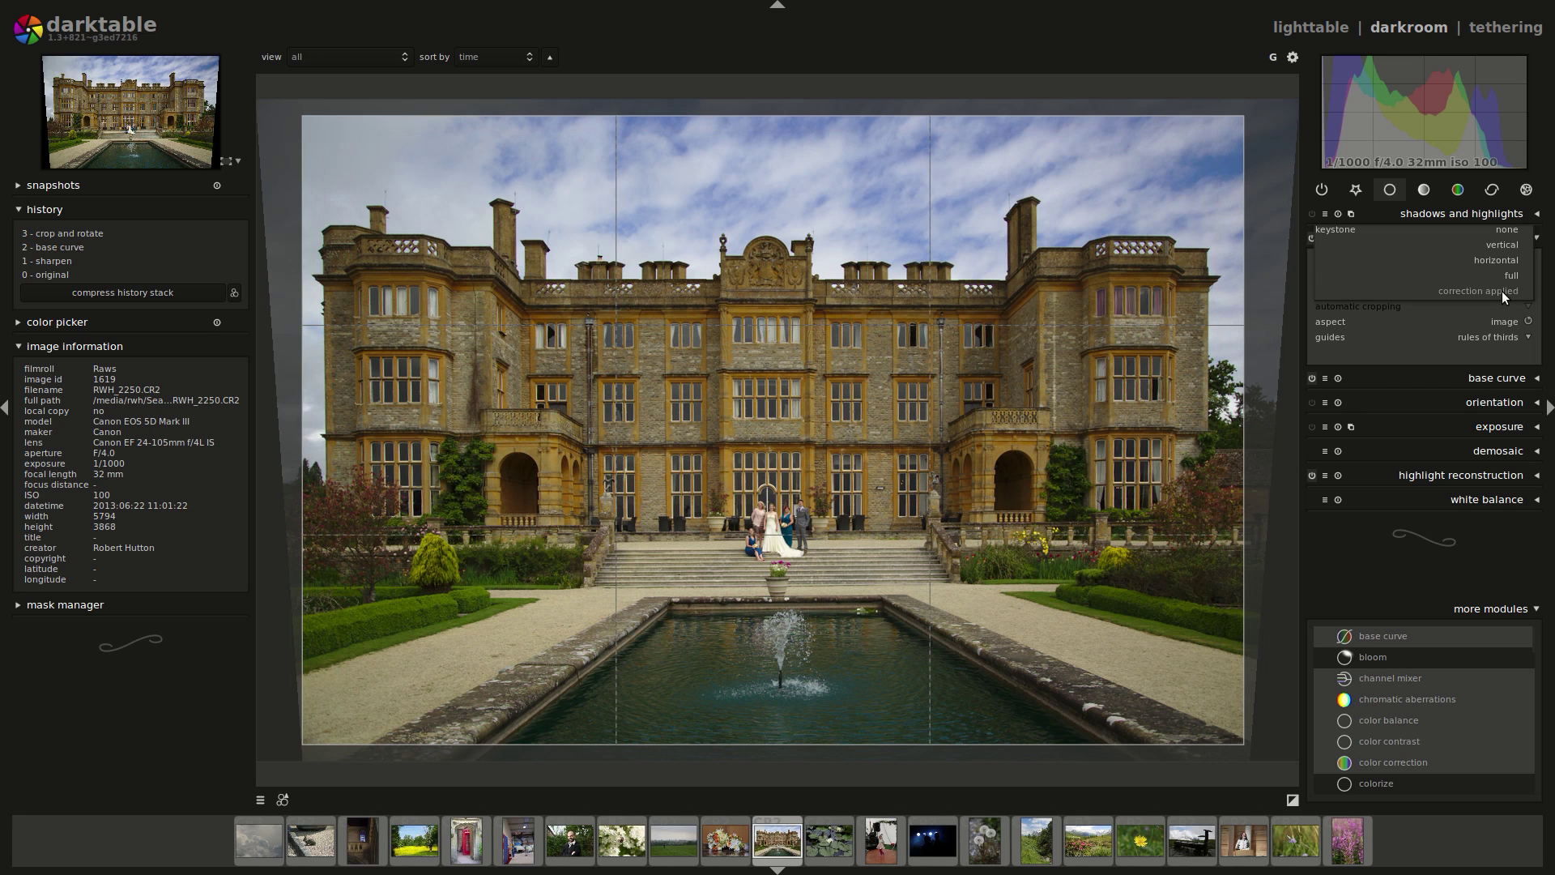
pyautogui.click(1506, 245)
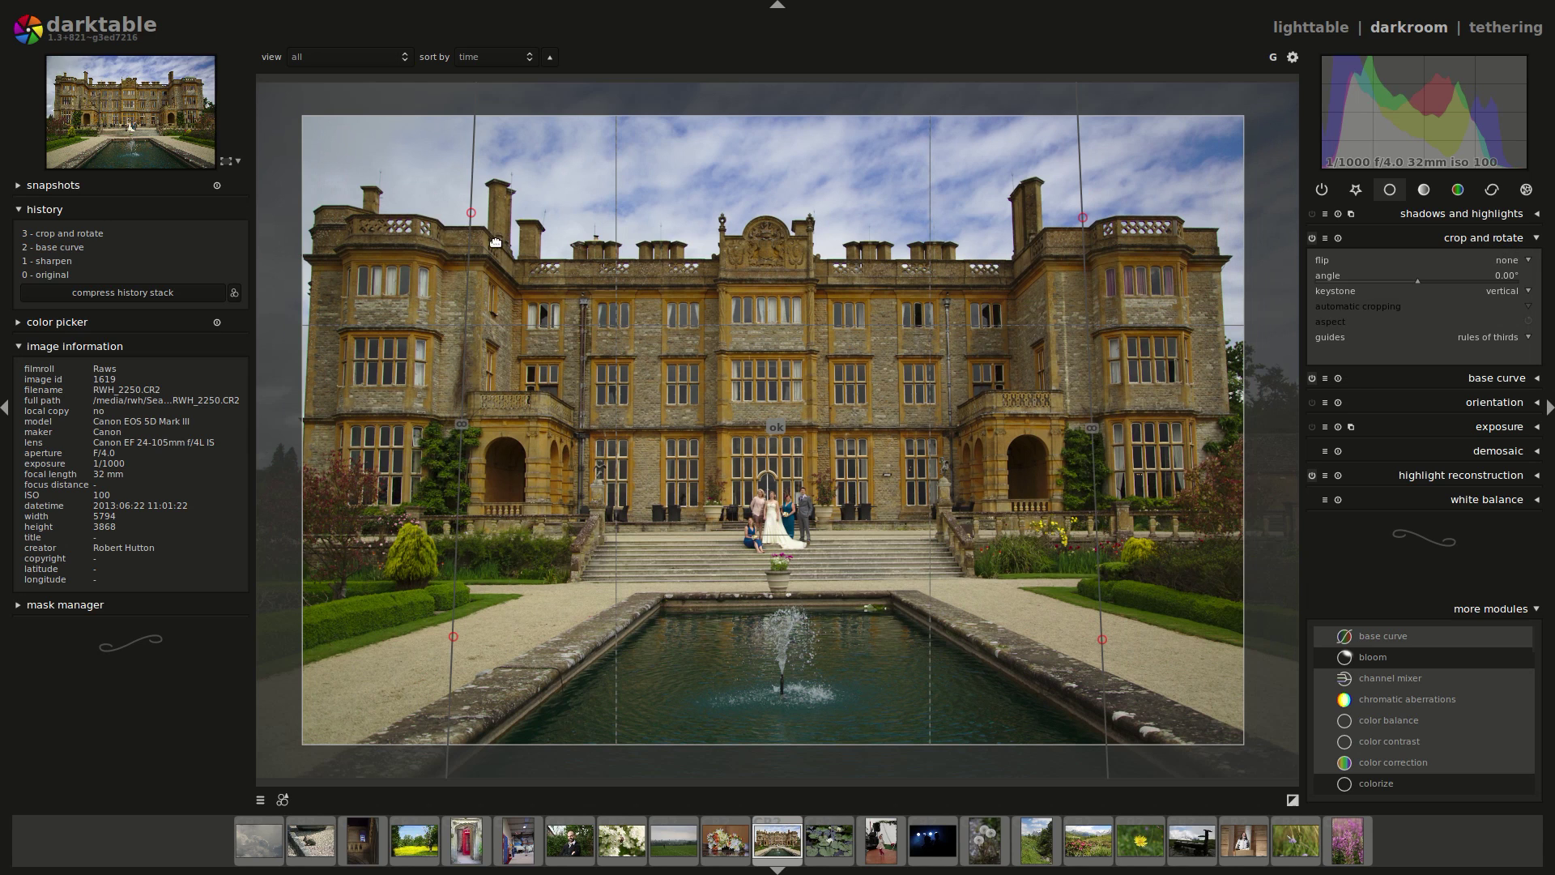
pyautogui.moveTo(466, 213); pyautogui.dragTo(465, 214)
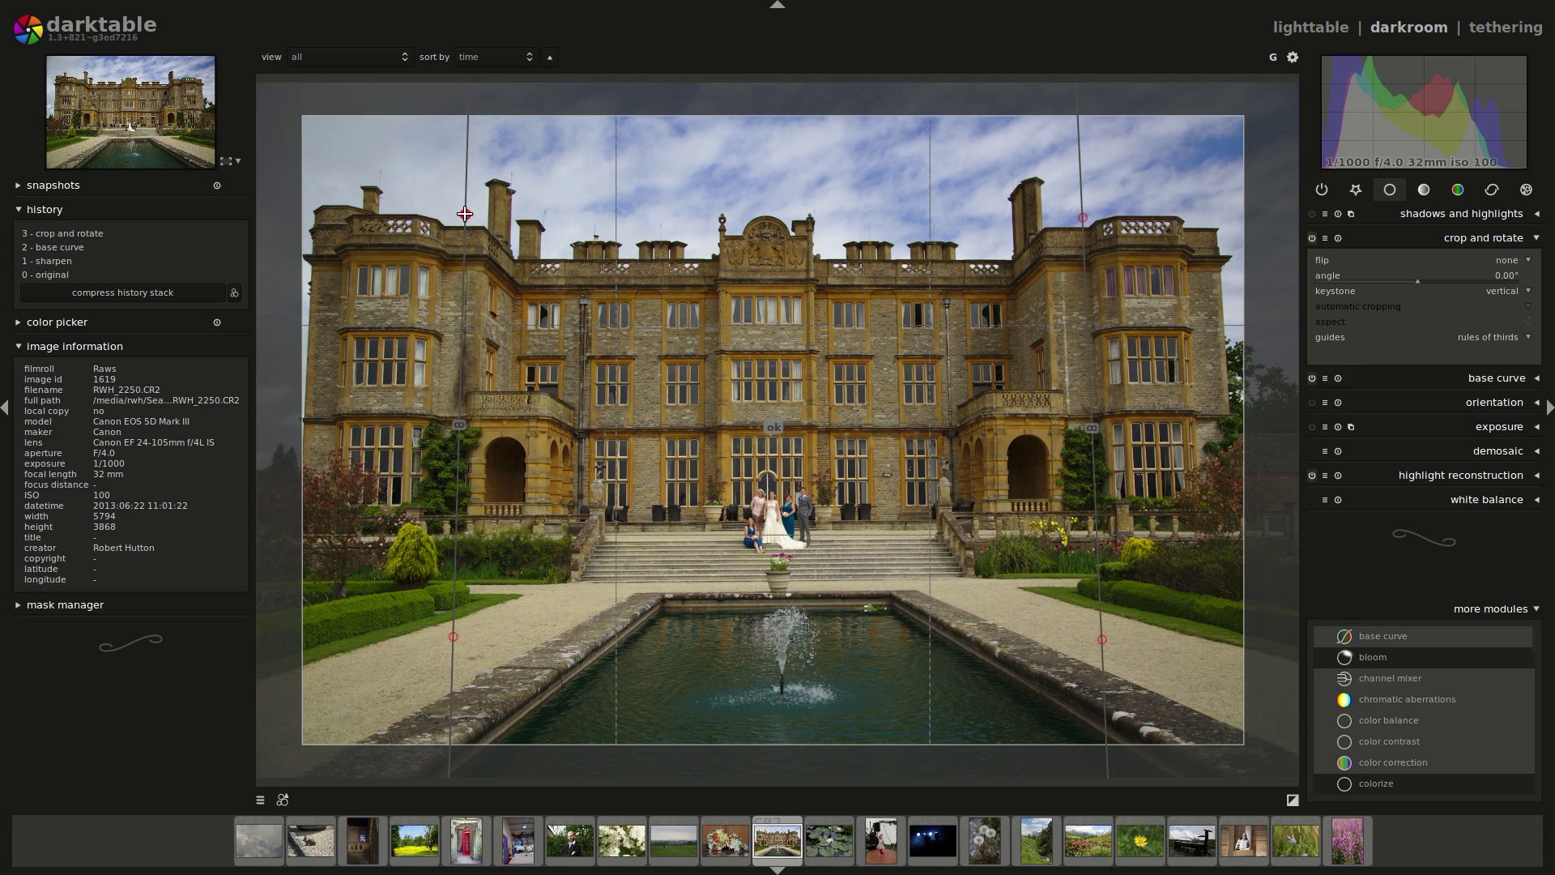
pyautogui.click(773, 427)
# Widen the crop frame on both sides, shift it slightly upward and apply the crop.
pyautogui.moveTo(307, 340)
pyautogui.mouseDown()
pyautogui.moveTo(324, 339)
pyautogui.moveTo(297, 334)
pyautogui.mouseUp()
pyautogui.moveTo(1222, 496); pyautogui.dragTo(1253, 497)
pyautogui.moveTo(715, 494); pyautogui.dragTo(715, 489)
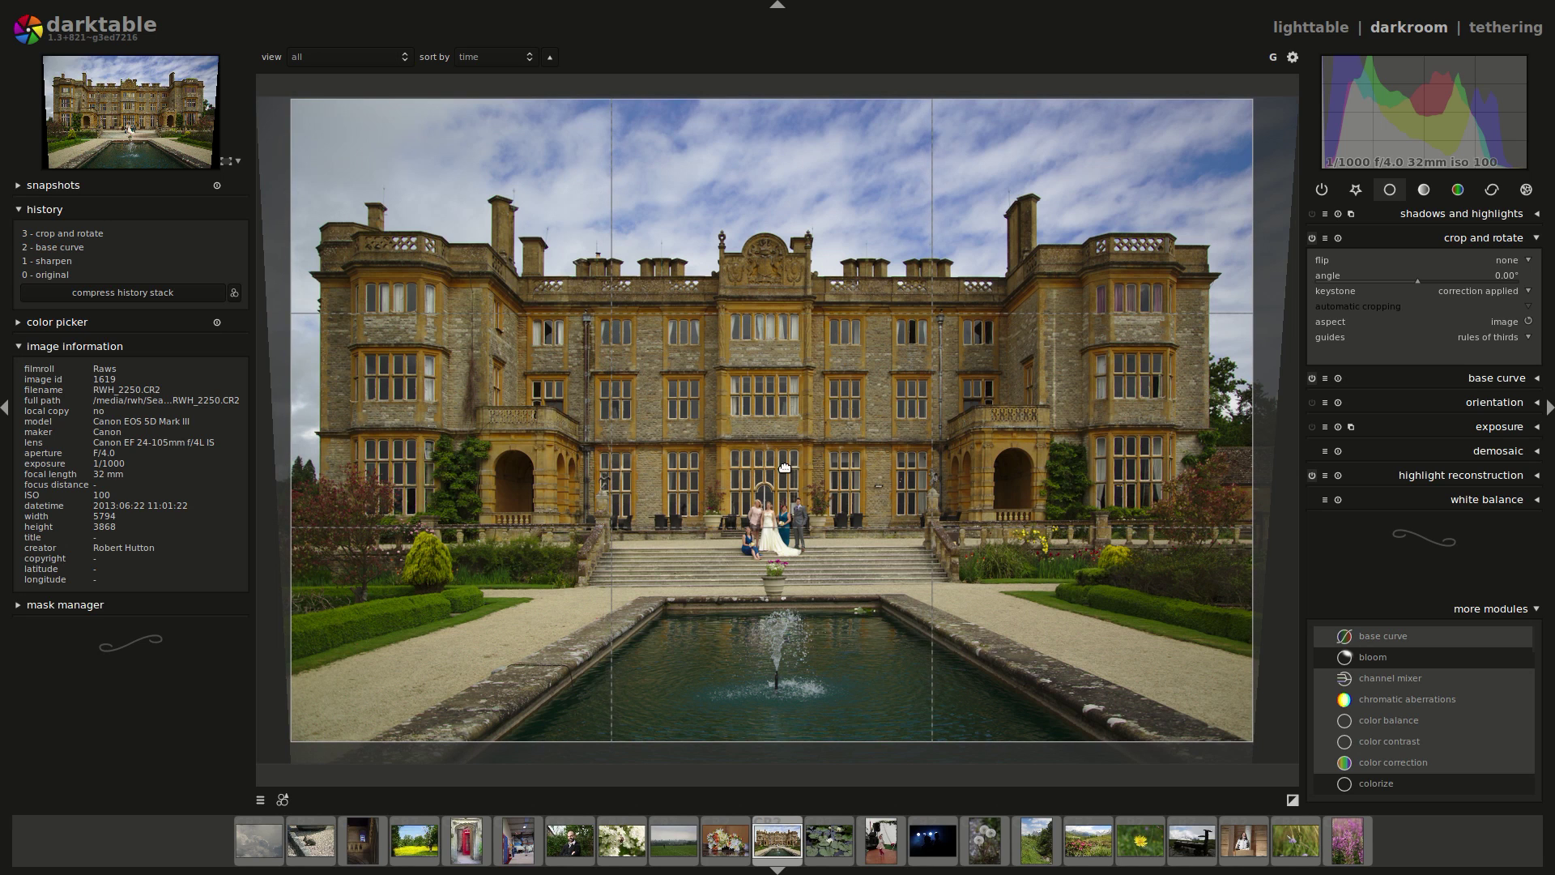
pyautogui.press('Return')
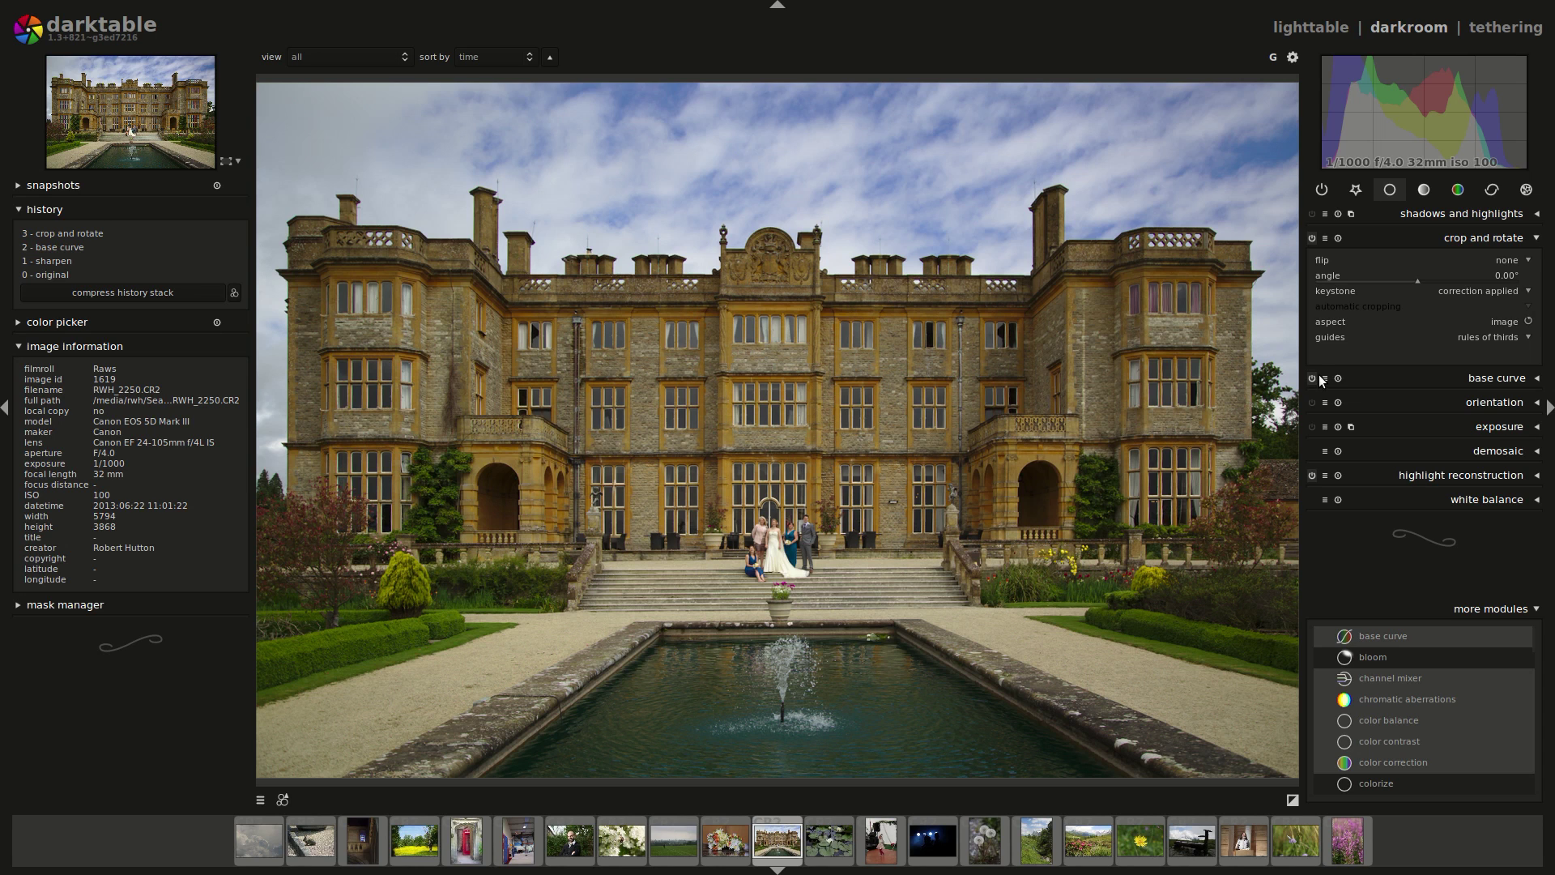
# Enable lens correction for the Canon EF 24-105mm f/4L IS USM with all corrections.
pyautogui.click(1487, 188)
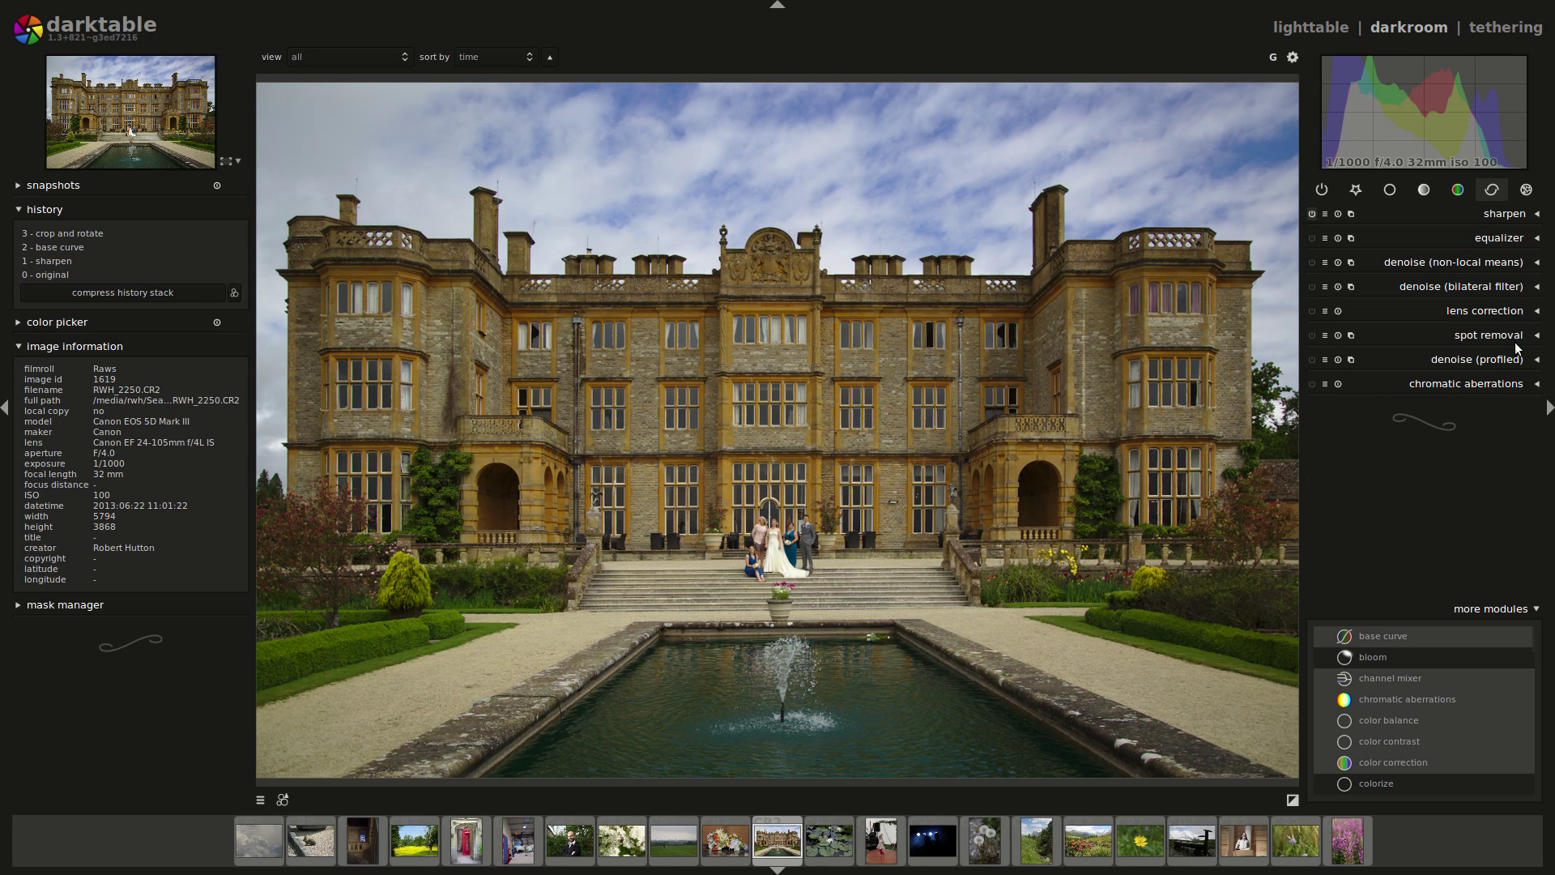
pyautogui.click(1526, 189)
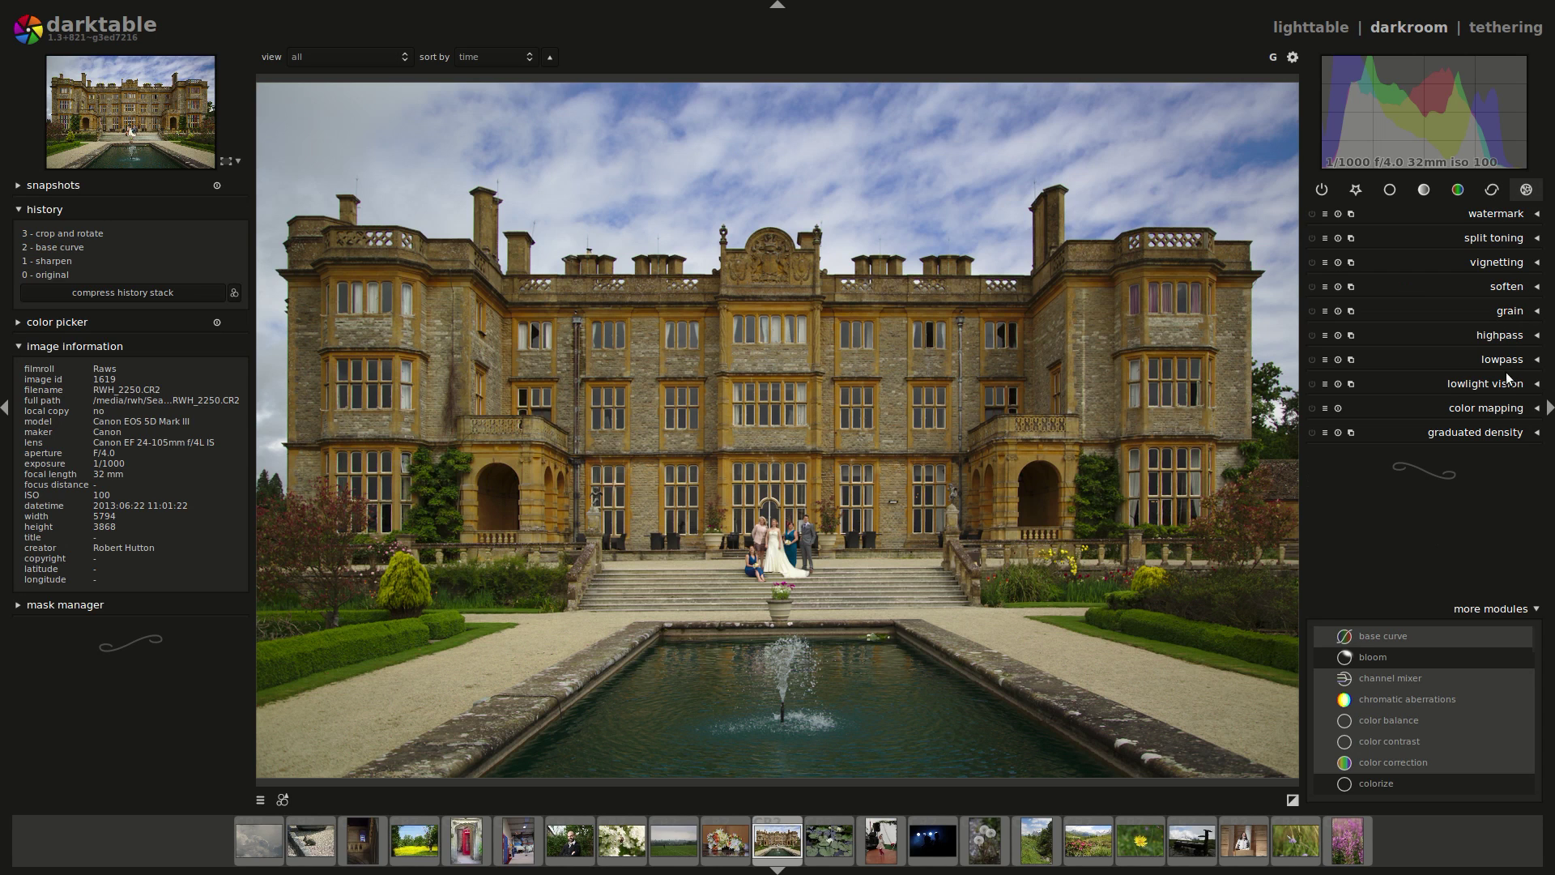
pyautogui.click(1493, 188)
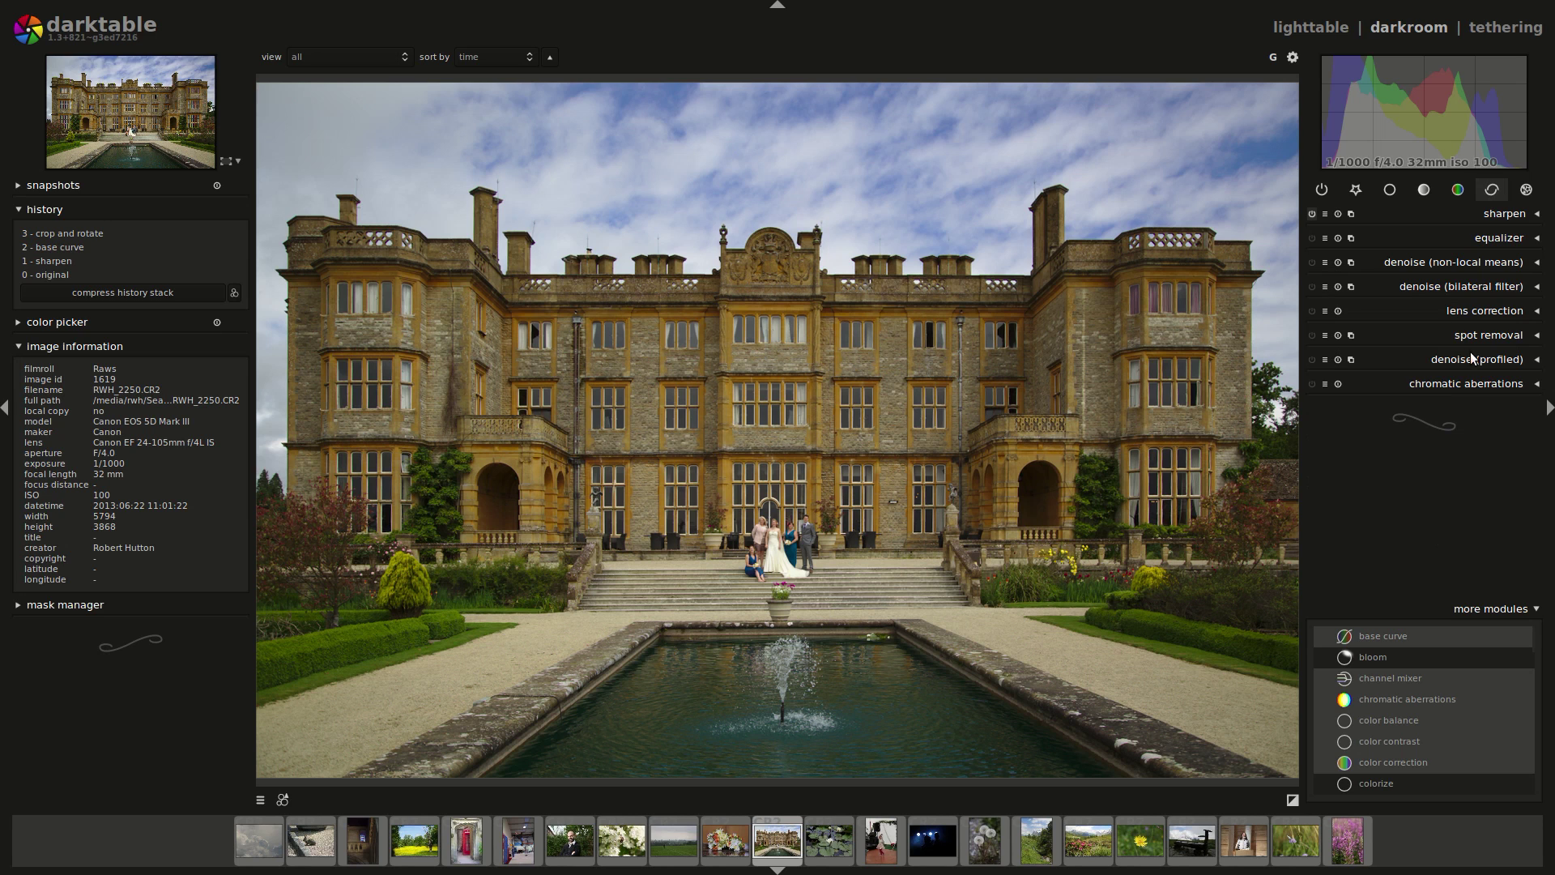
pyautogui.click(1473, 310)
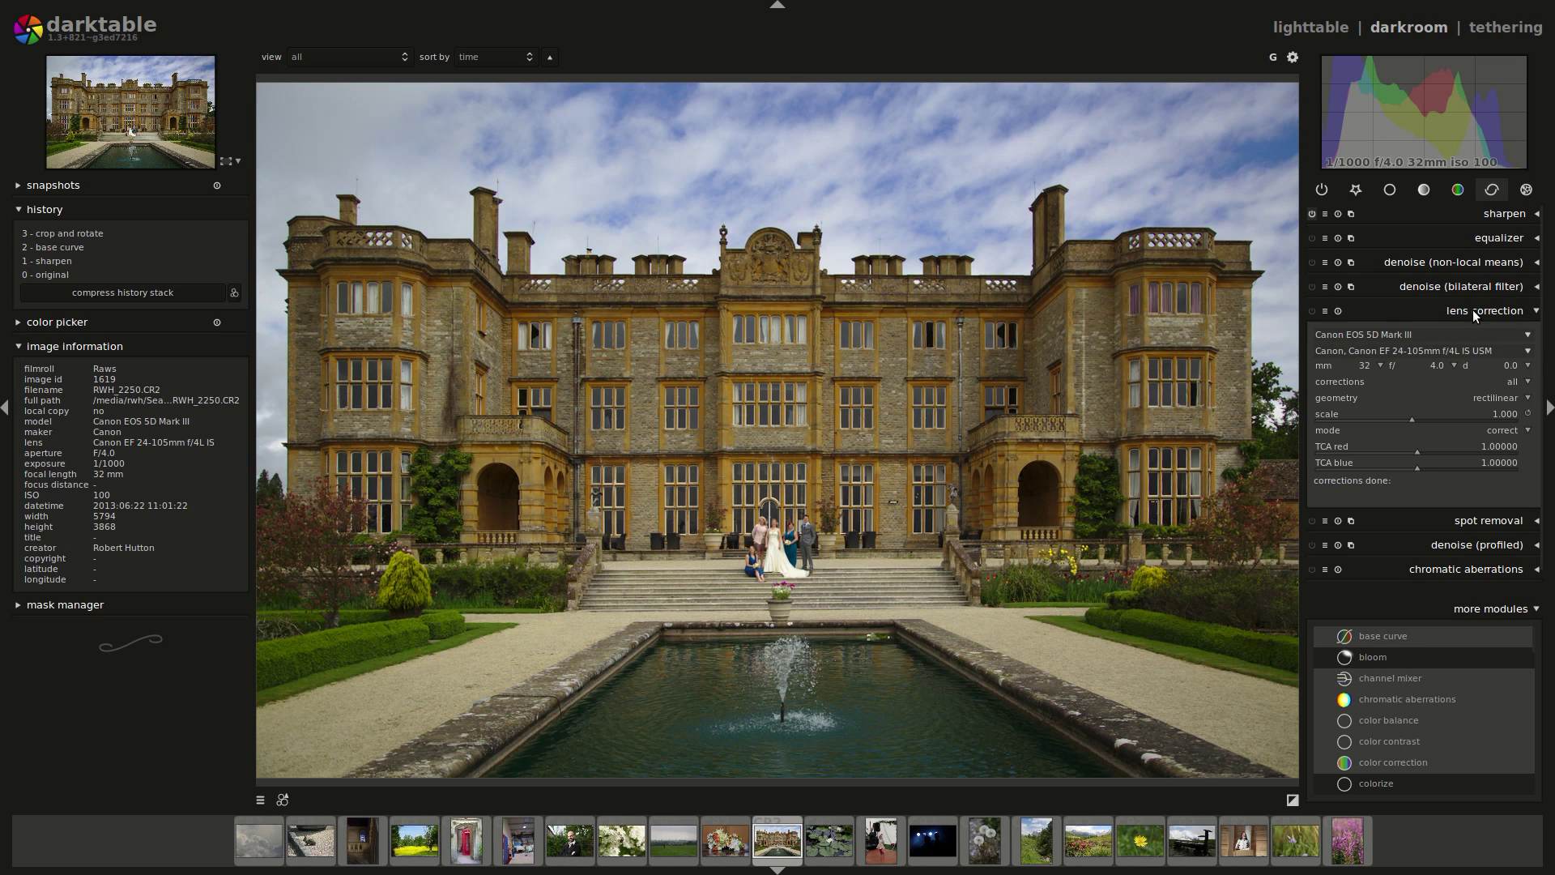
pyautogui.click(1312, 311)
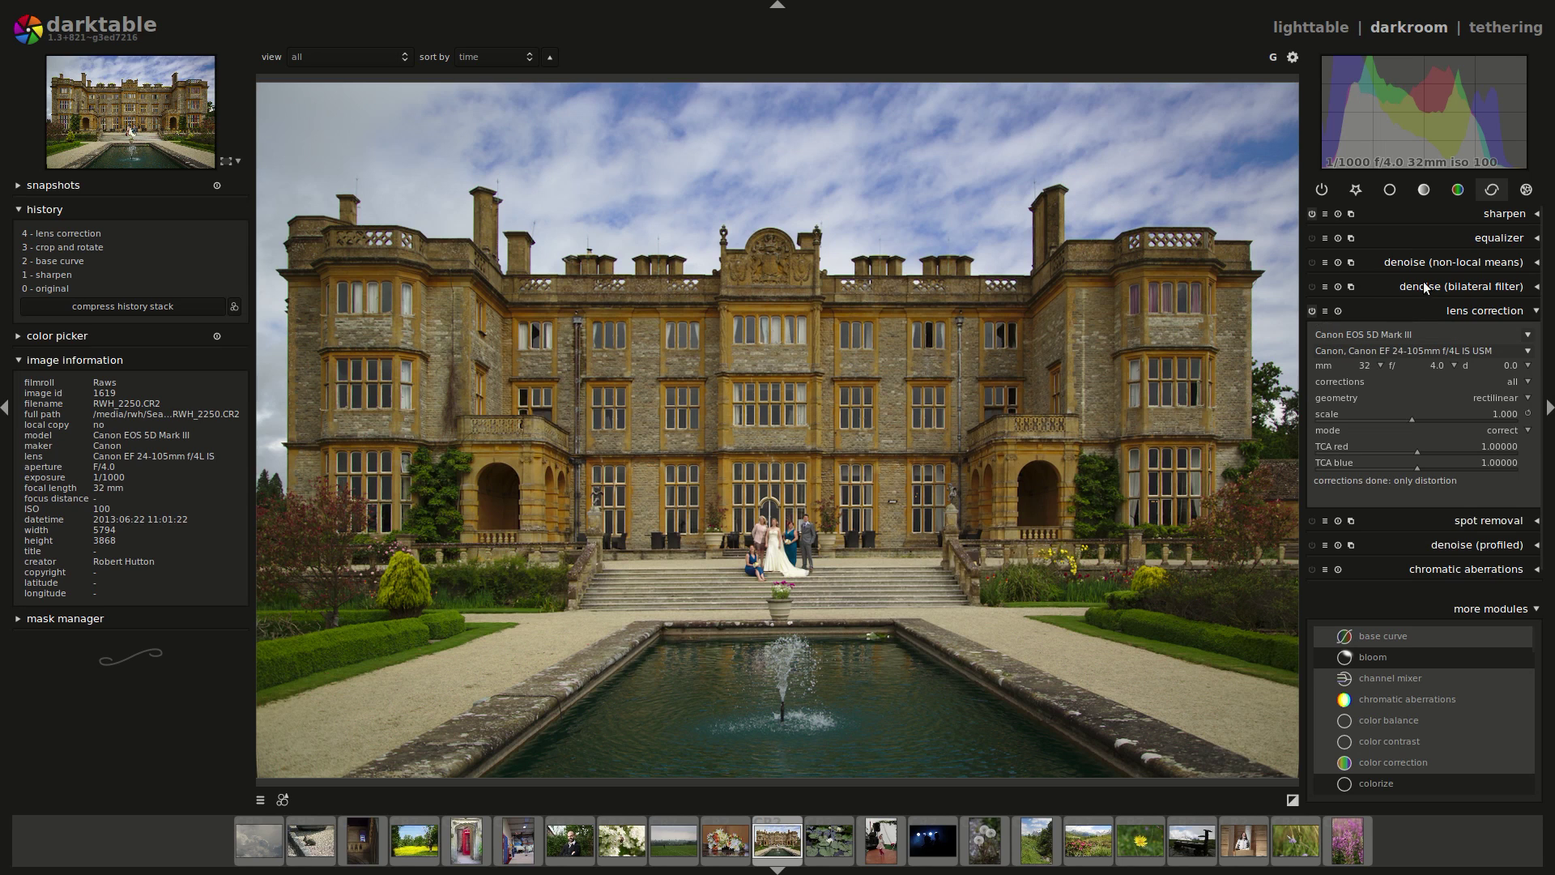
# Open the exposure module and turn on the over- and underexposure indicator to check the wedding group for clipping.
pyautogui.click(1390, 190)
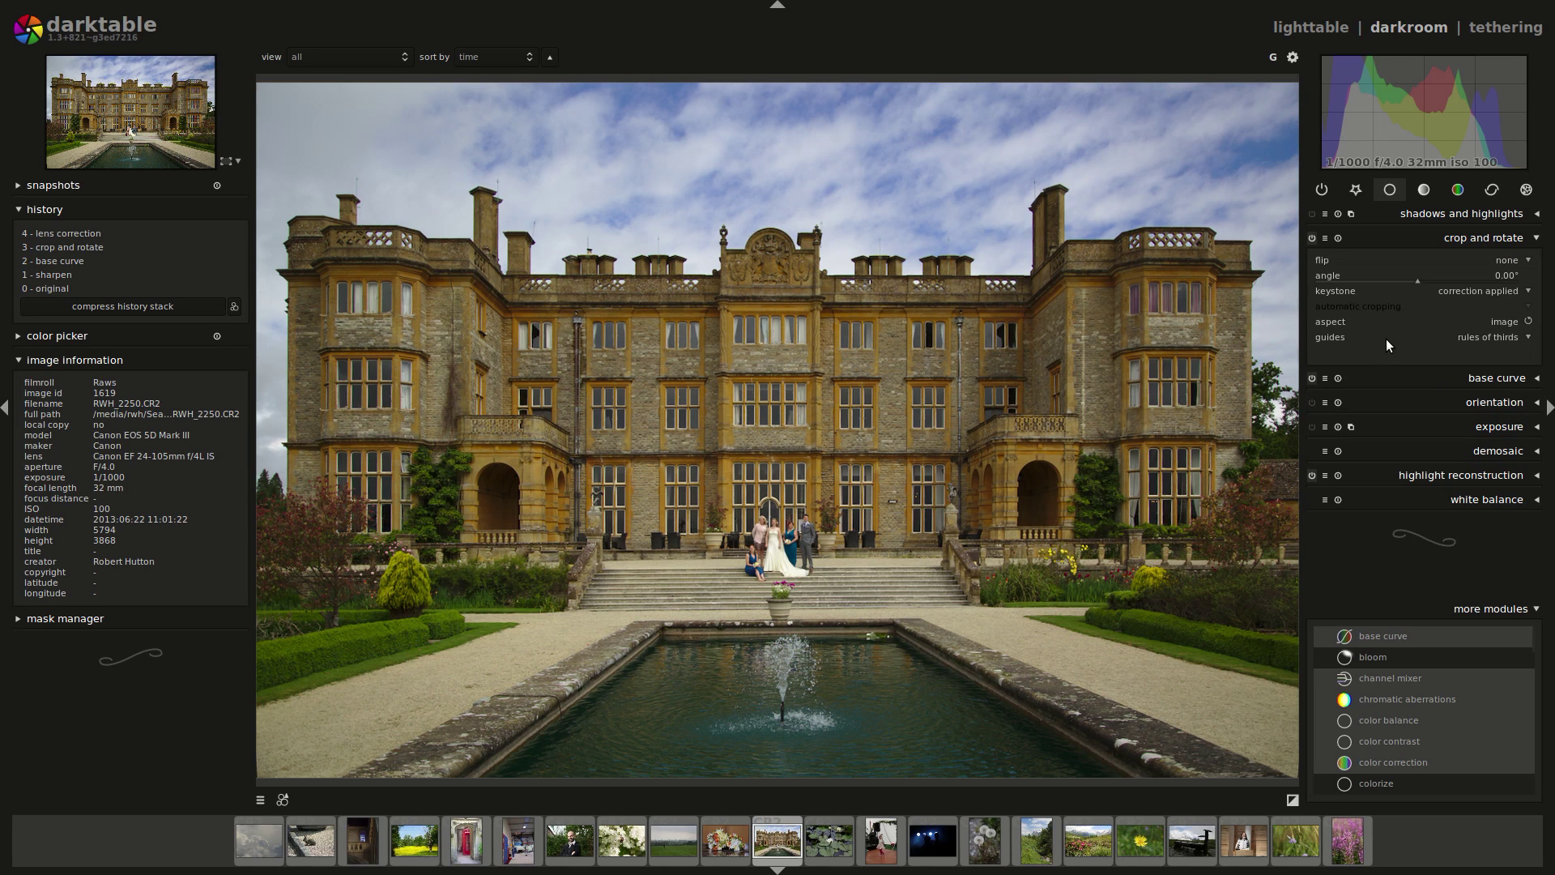
pyautogui.click(1451, 237)
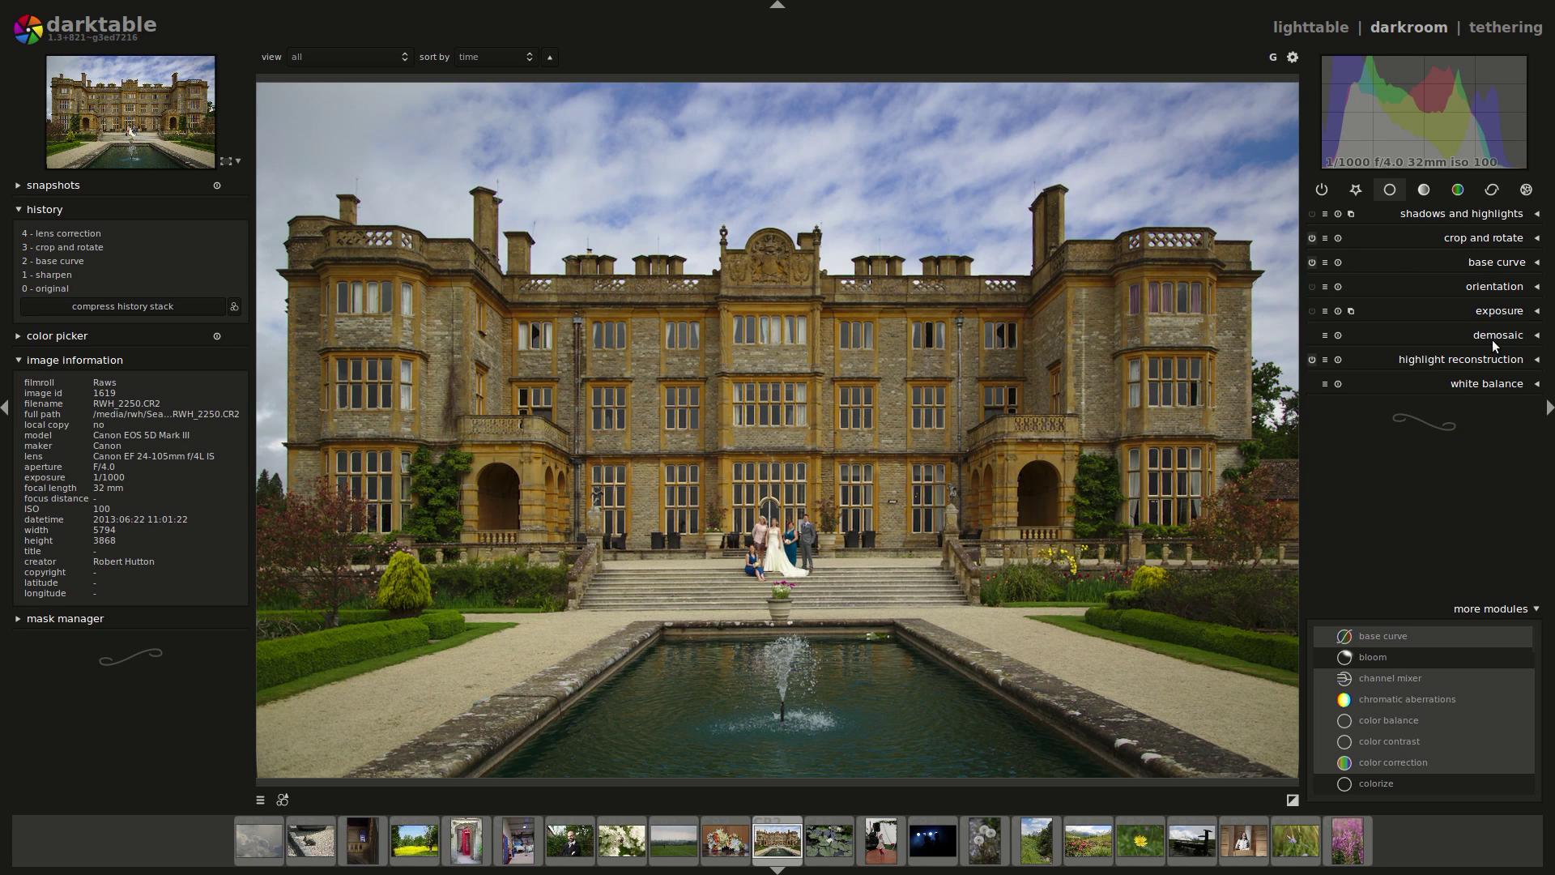
pyautogui.click(1458, 311)
pyautogui.click(1291, 799)
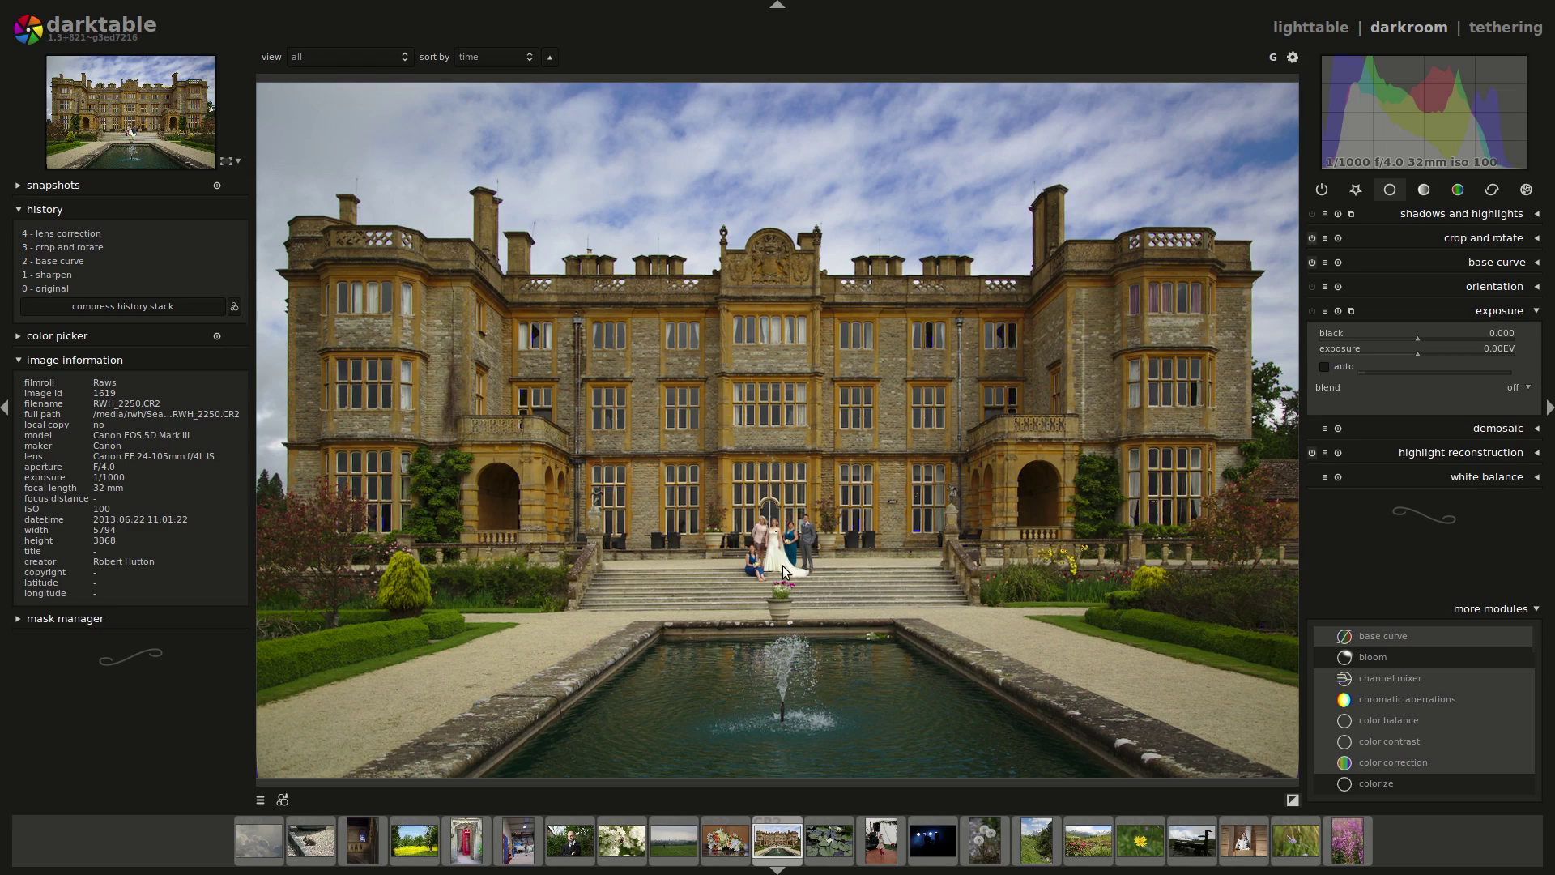
pyautogui.scroll(5, 769, 542)
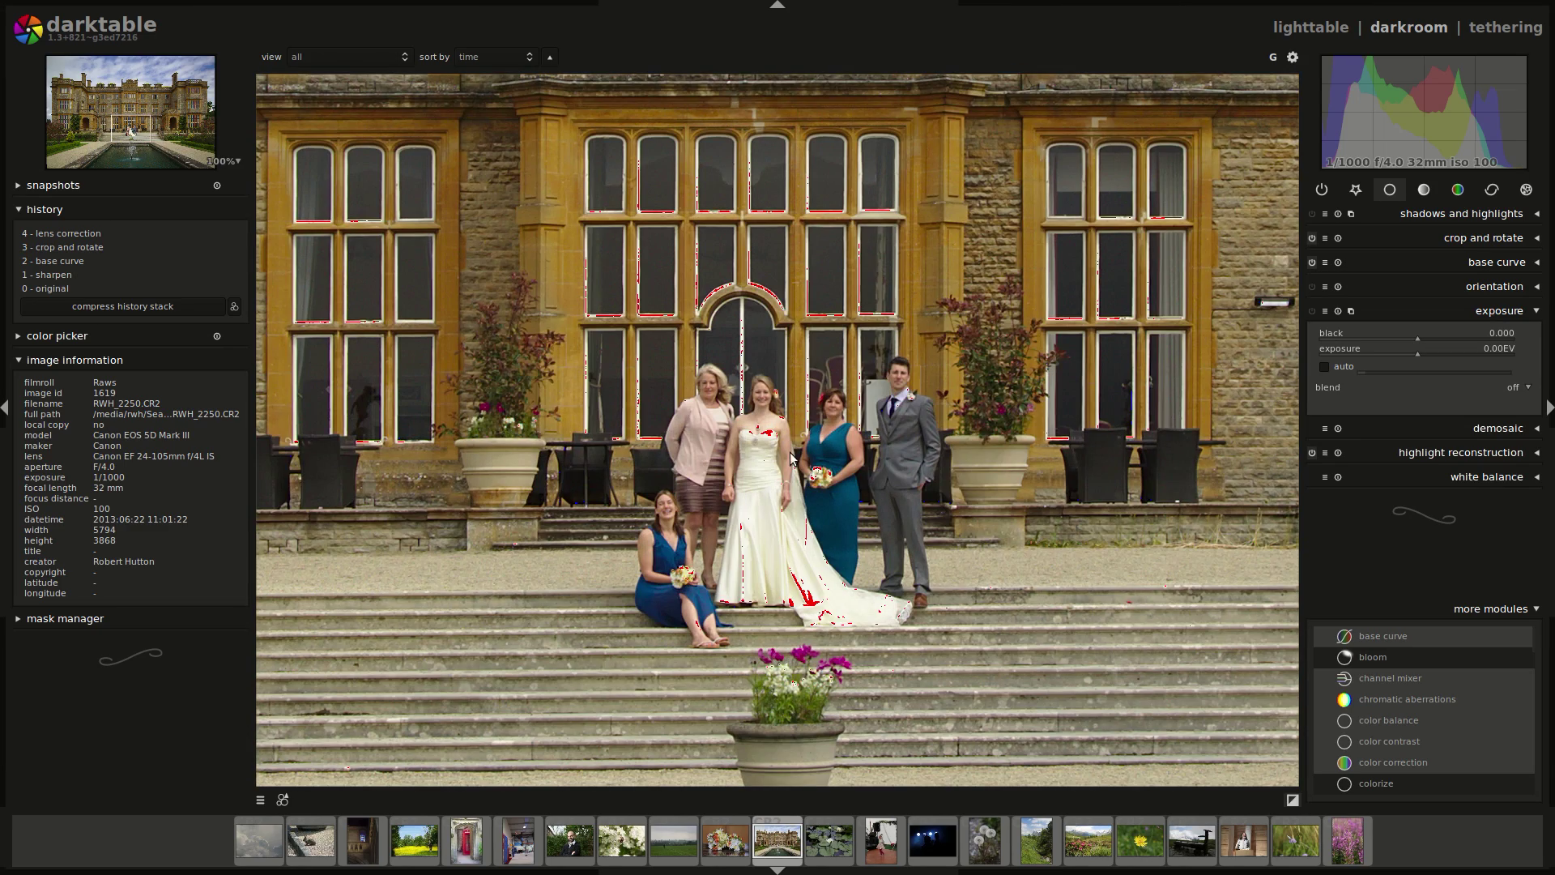
pyautogui.scroll(-5, 761, 538)
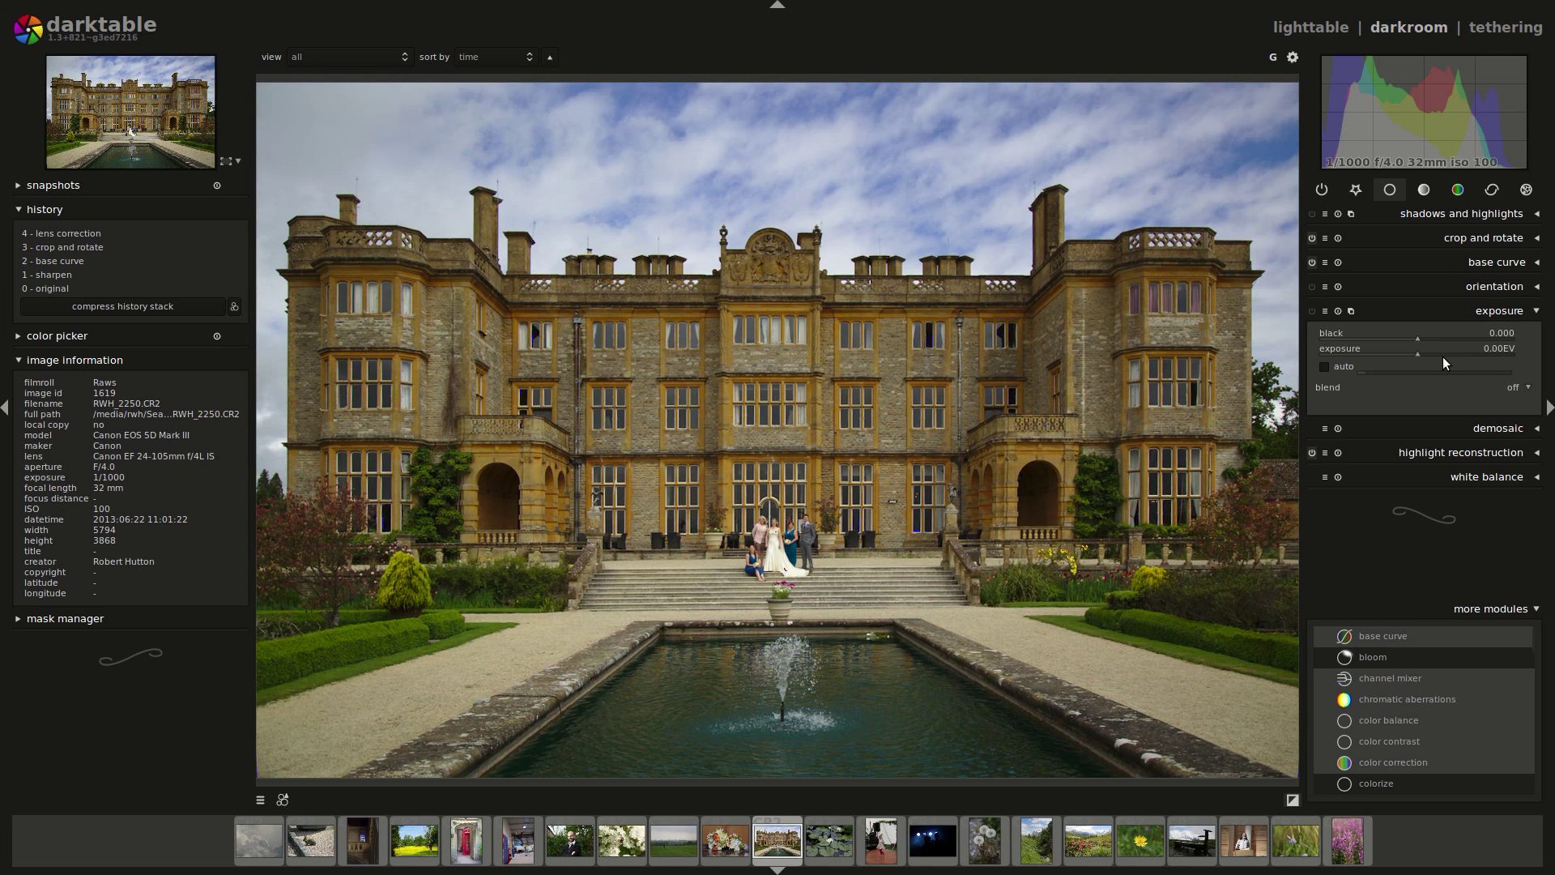
# Raise the exposure to 0.18 EV and inspect the bride's dress for clipped highlights.
pyautogui.scroll(6, 1440, 351)
pyautogui.scroll(3, 1440, 351)
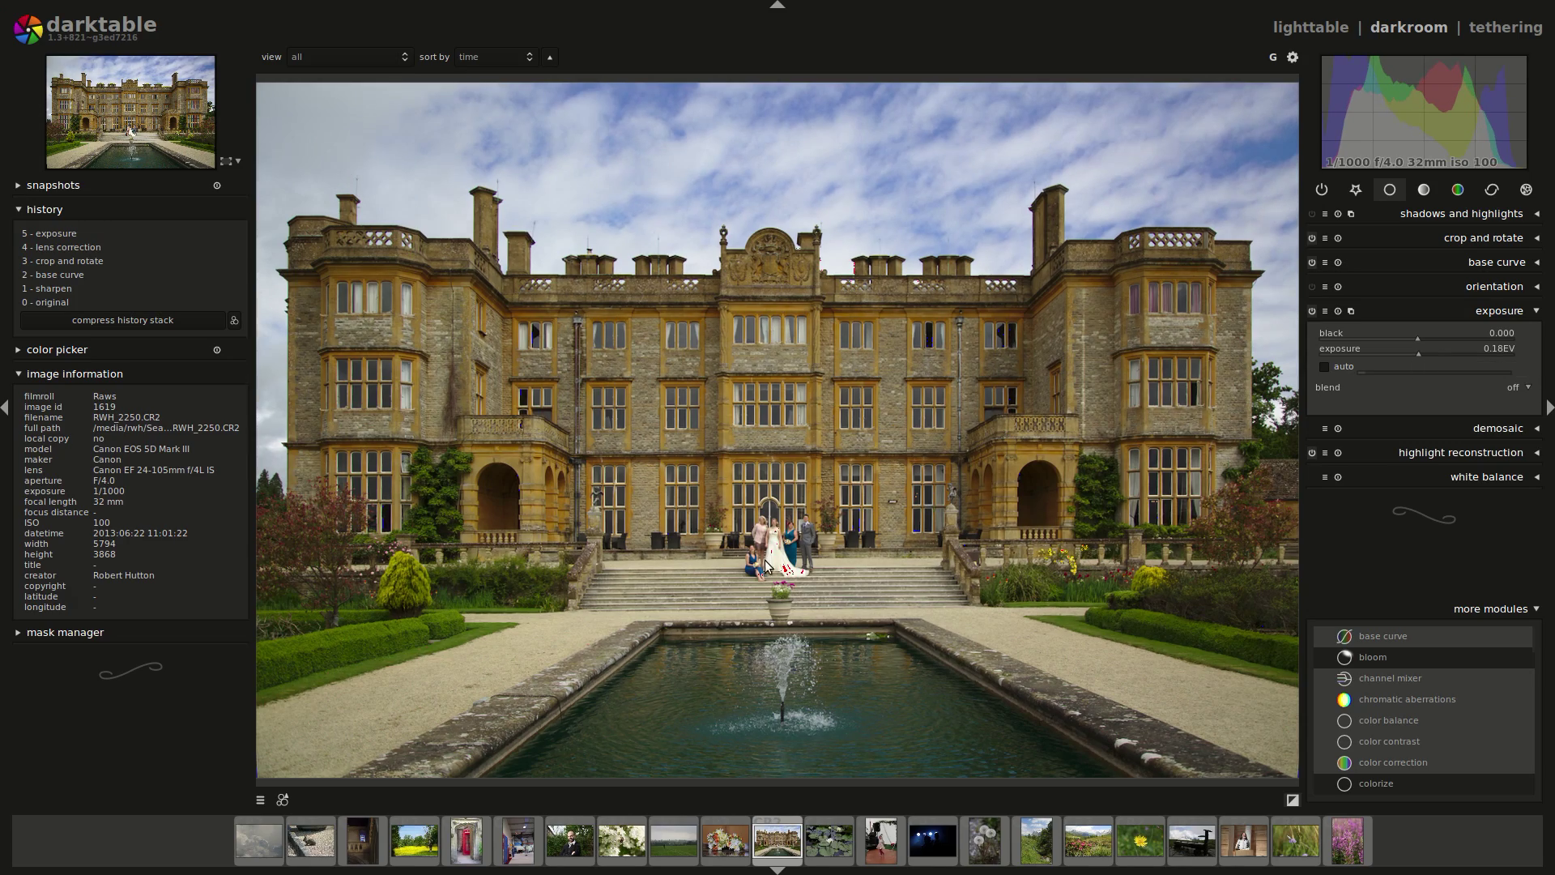
pyautogui.middleClick(770, 563)
pyautogui.scroll(-4, 786, 508)
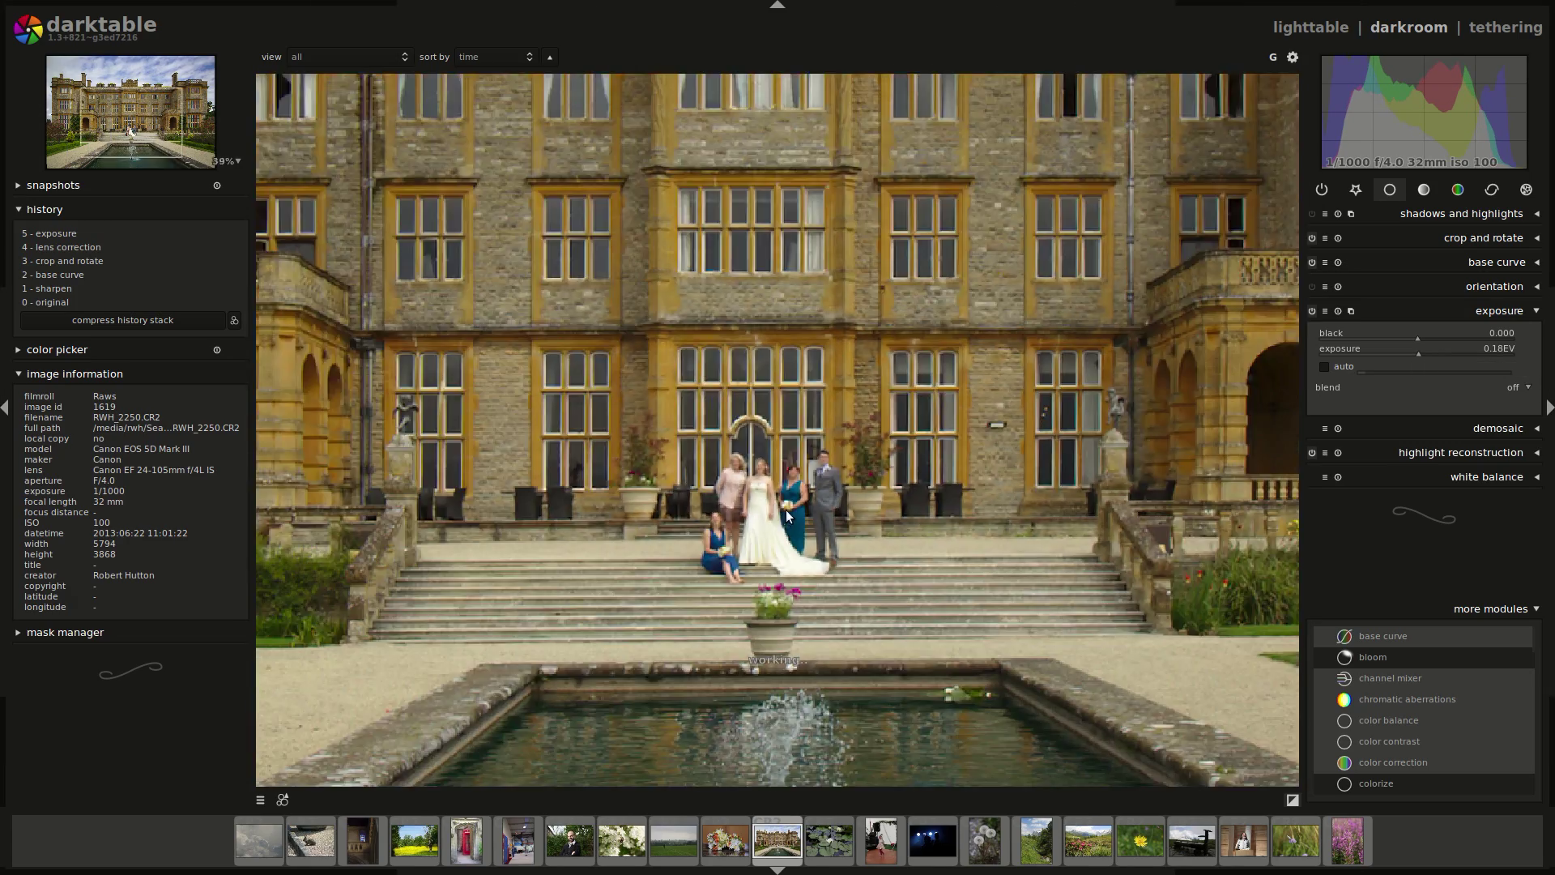
# Set the exposure module's black level to 0.003 while viewing the whole photo.
pyautogui.scroll(-1, 786, 509)
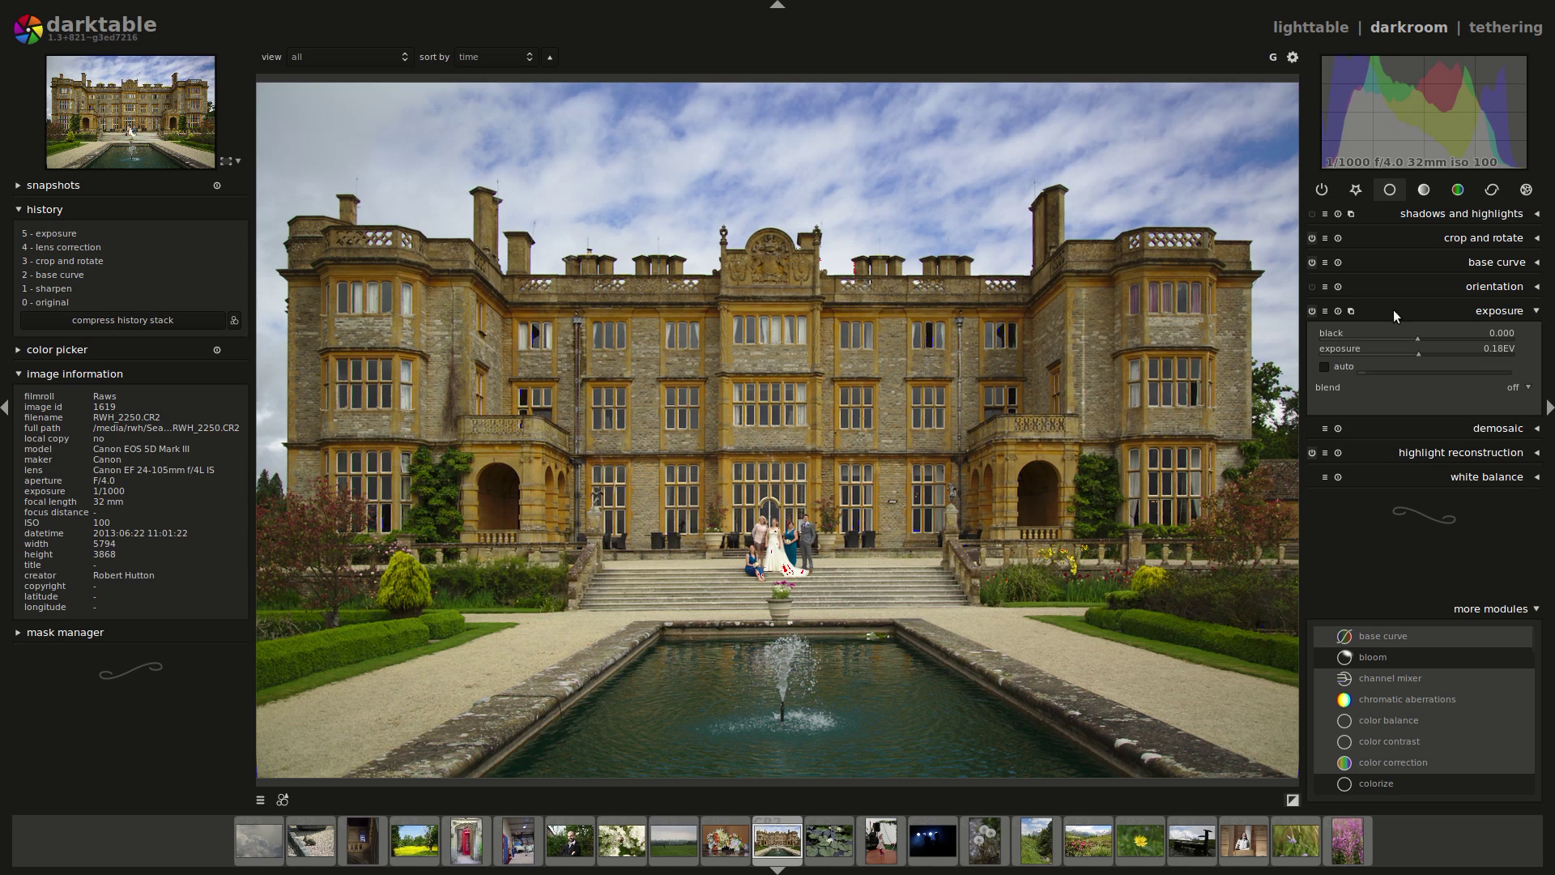
pyautogui.scroll(3, 1393, 340)
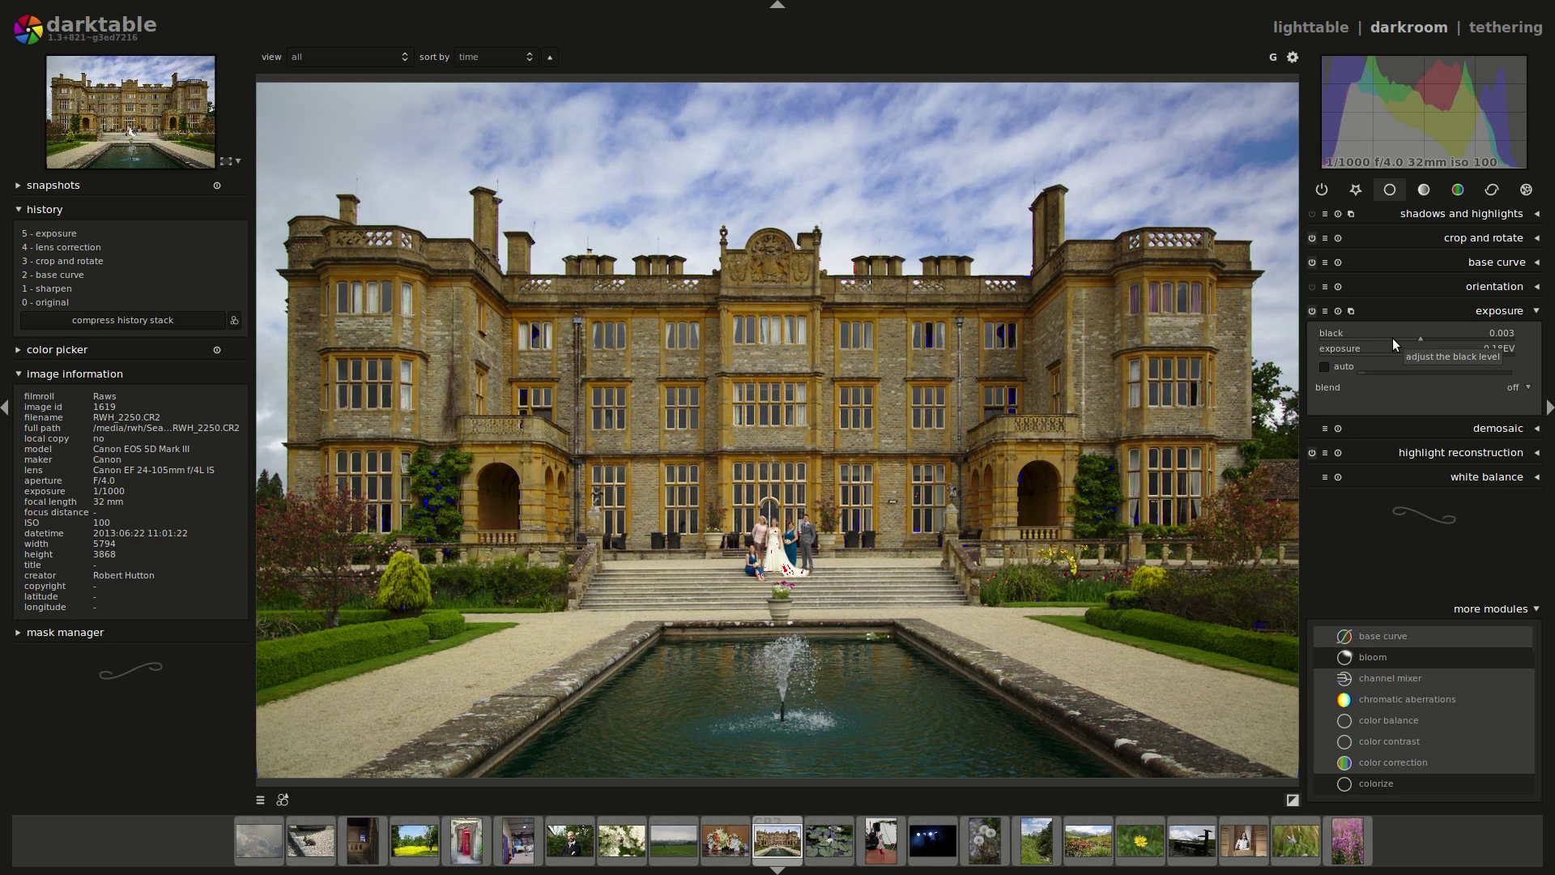
pyautogui.scroll(1, 1392, 338)
pyautogui.scroll(-1, 1393, 338)
pyautogui.click(1486, 312)
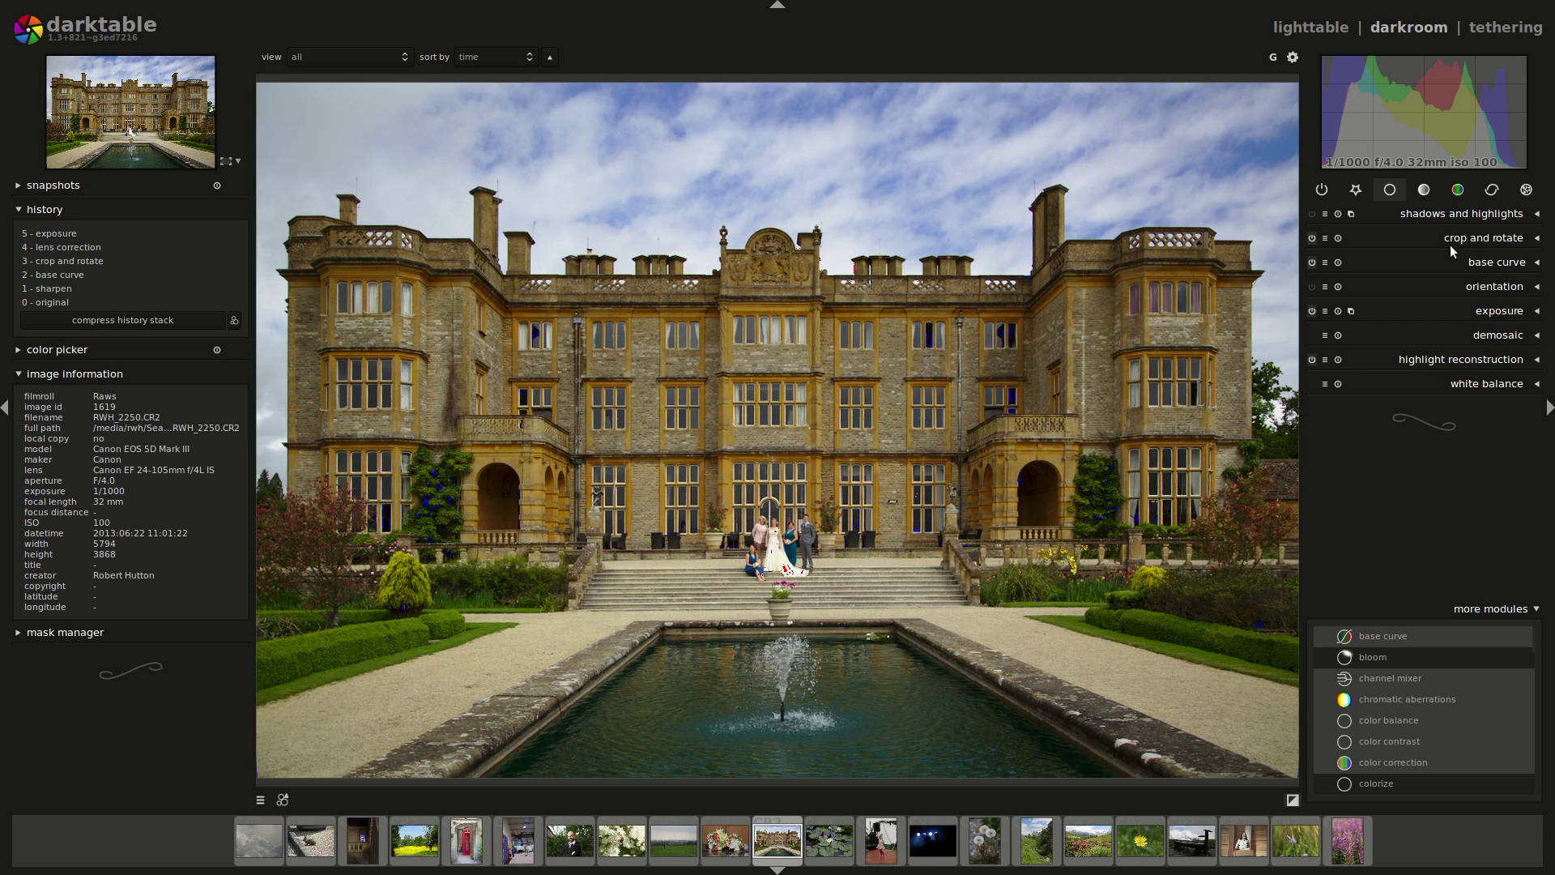
# Add a point in the shadows of the L tone curve, lift it slightly and check the bride's dress.
pyautogui.click(1424, 189)
pyautogui.click(1474, 264)
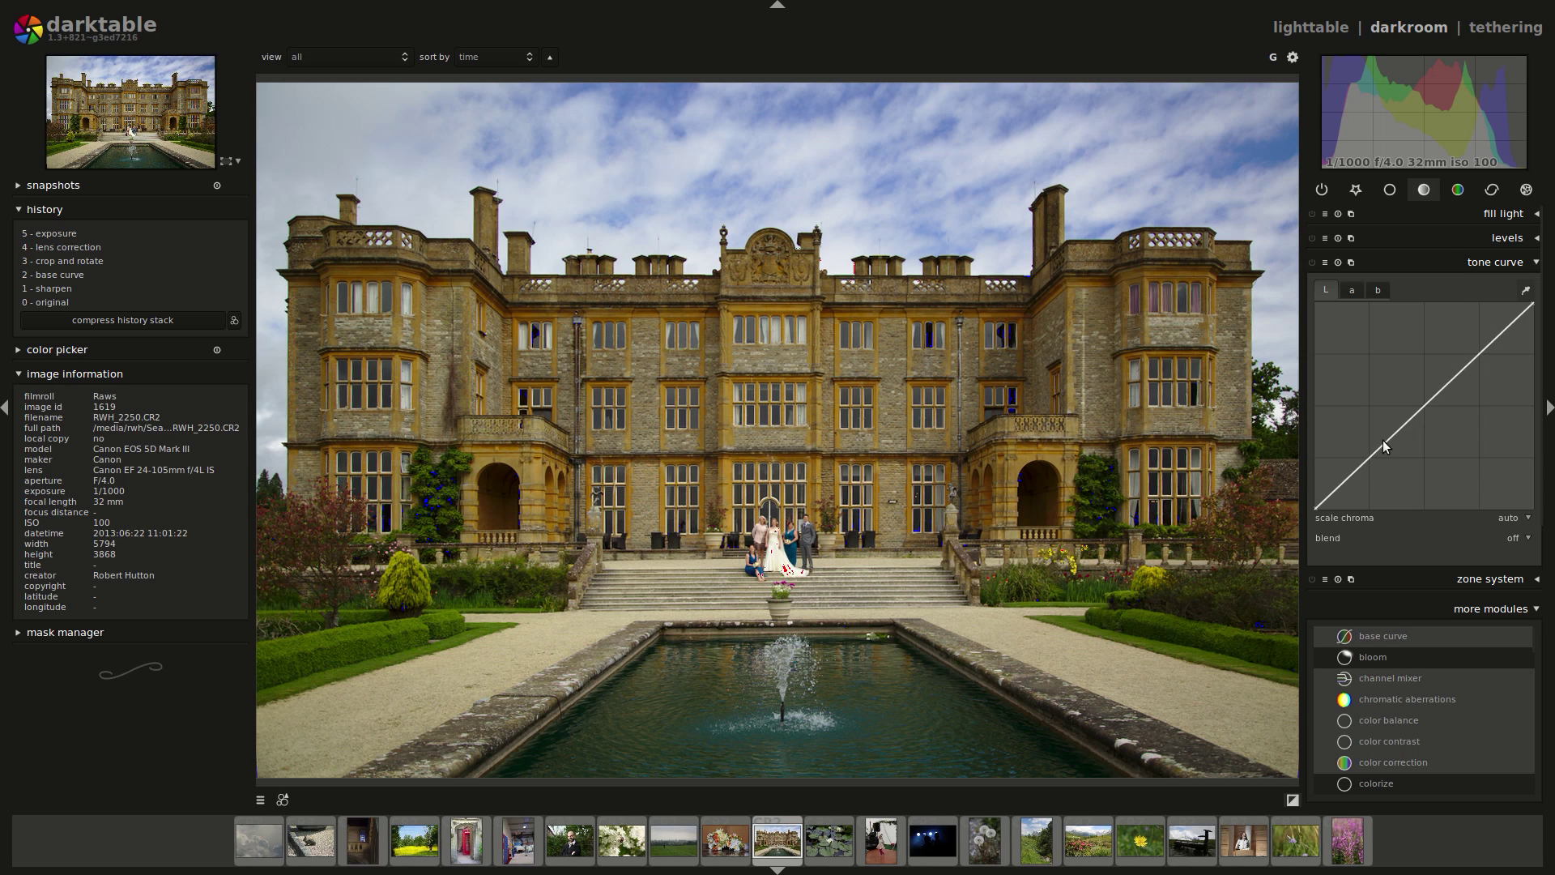
pyautogui.click(1367, 454)
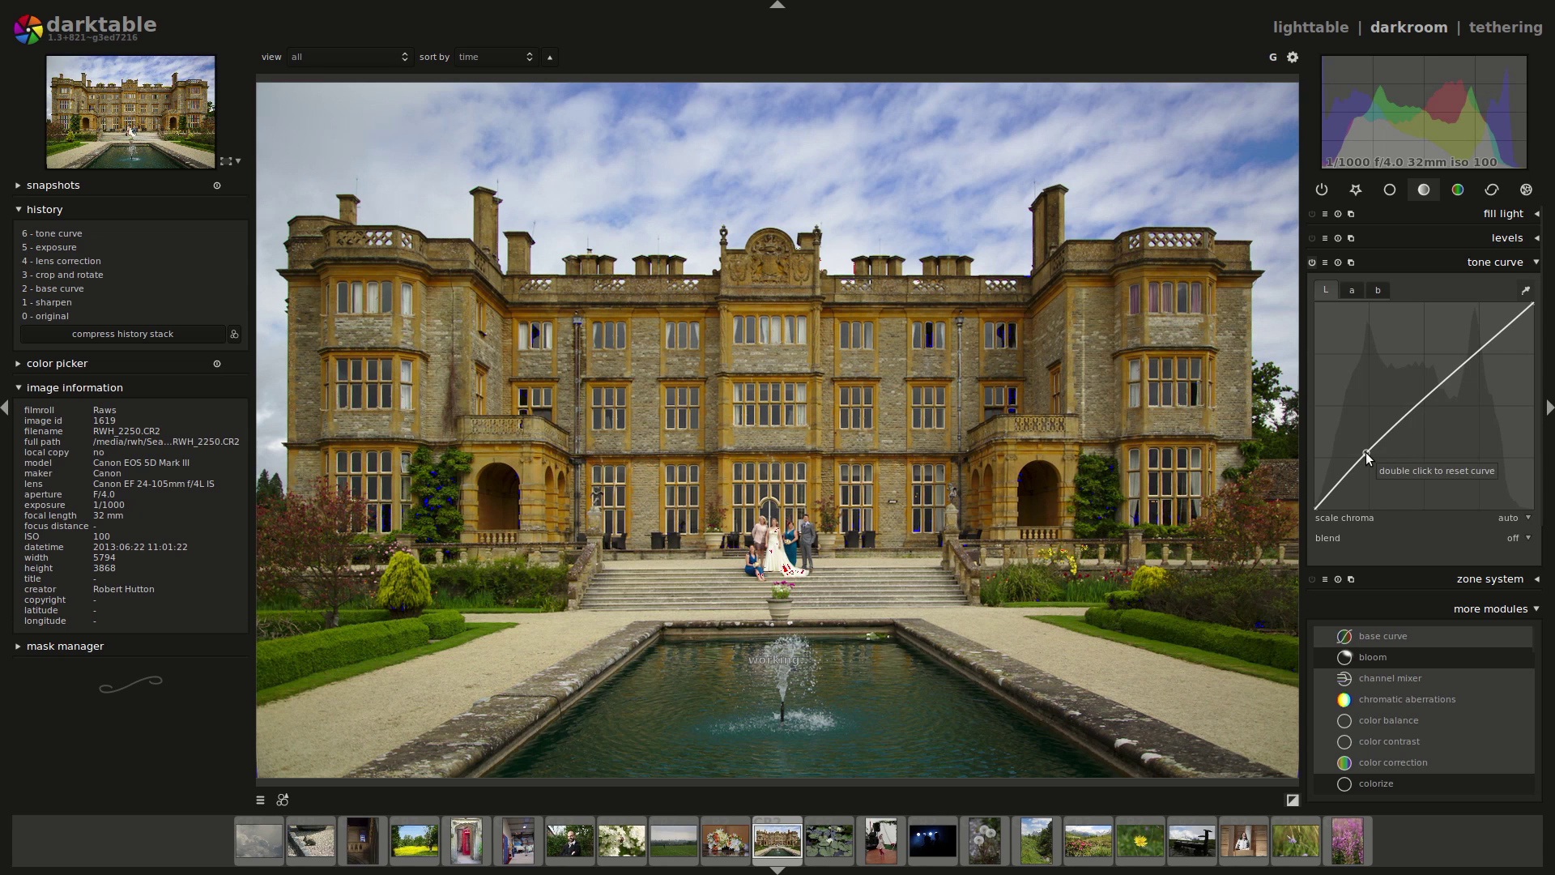
pyautogui.moveTo(1366, 452); pyautogui.dragTo(1369, 454)
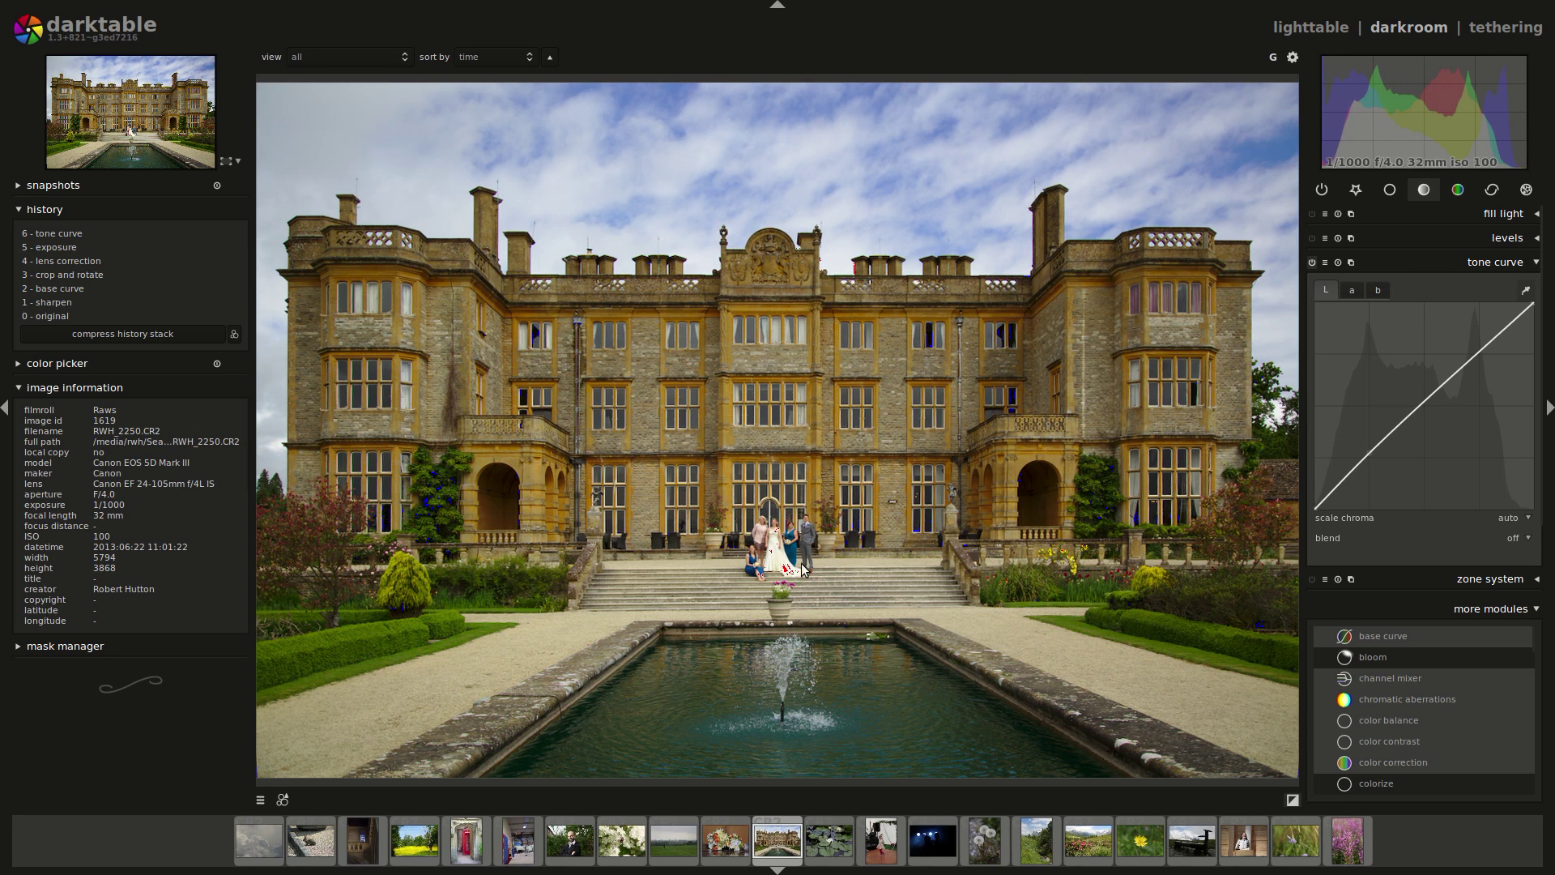
pyautogui.middleClick(746, 519)
pyautogui.middleClick(802, 520)
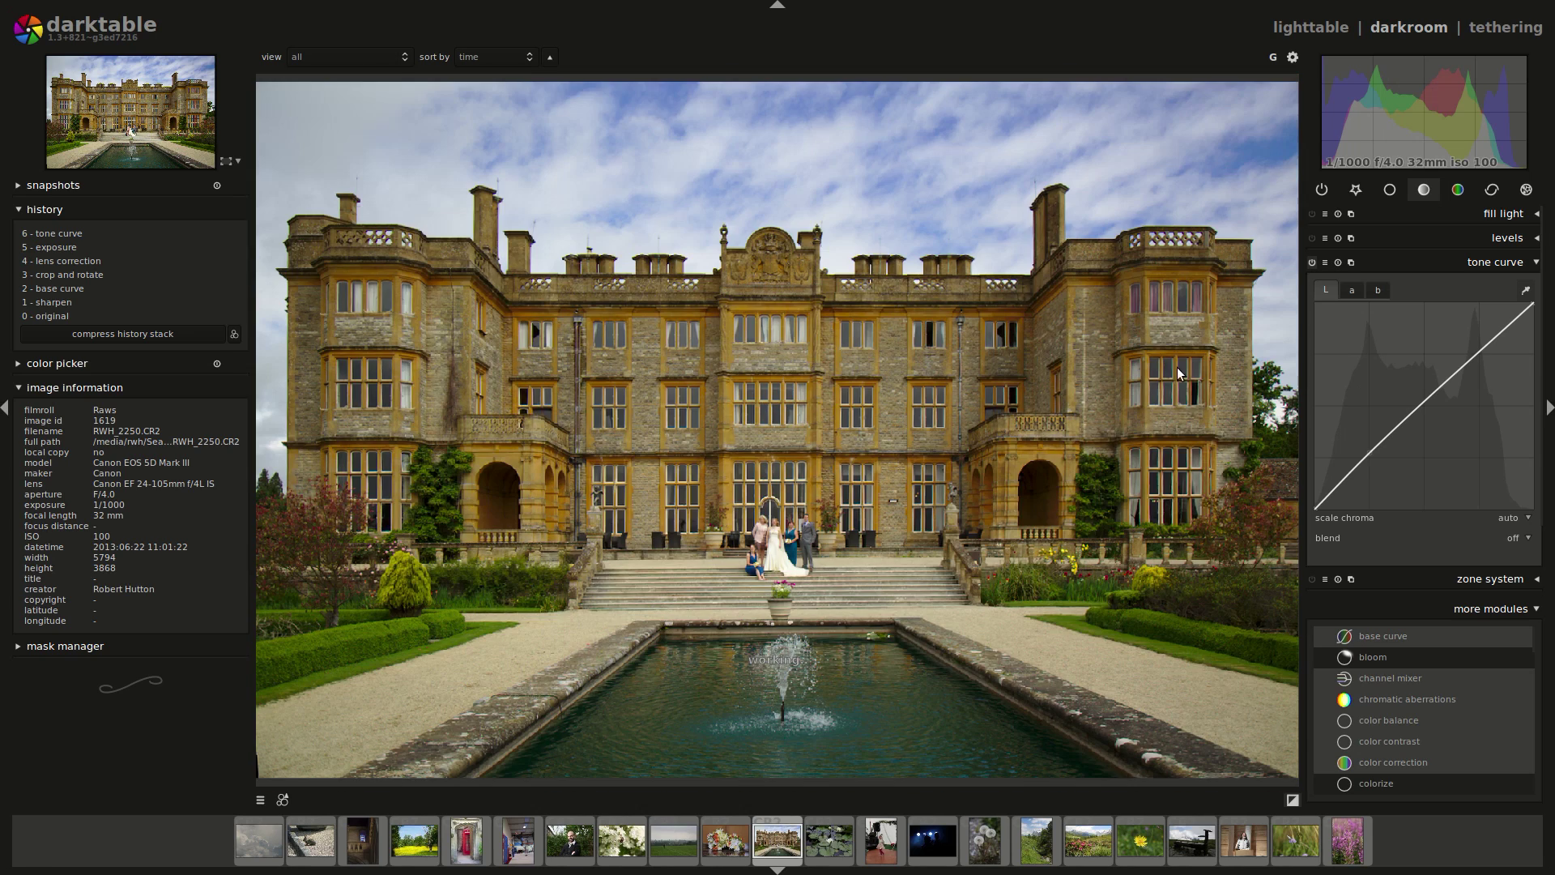
pyautogui.click(1470, 262)
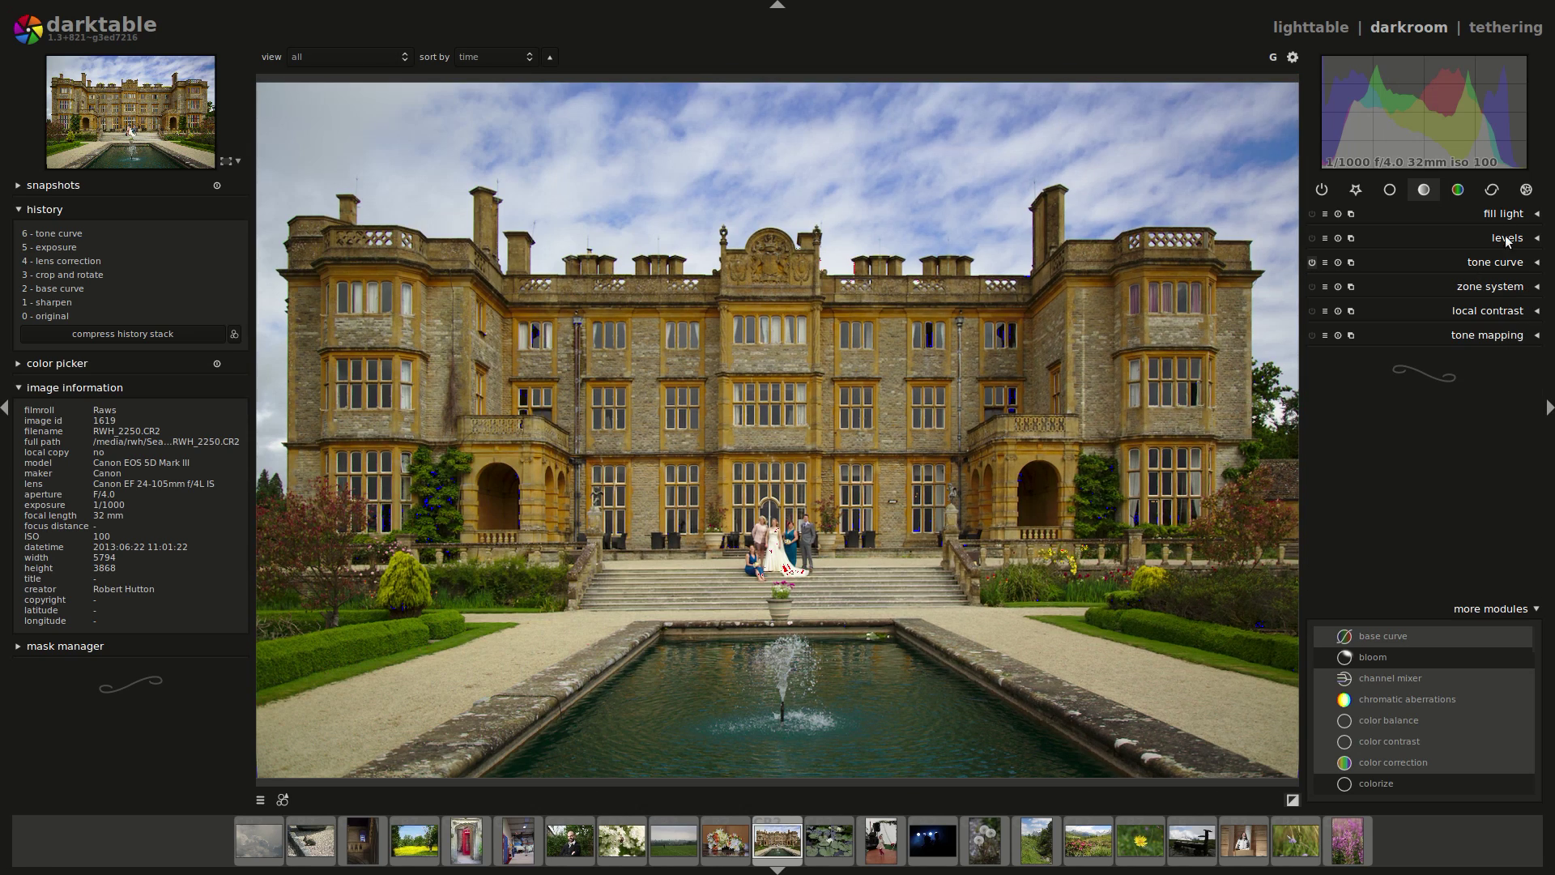
# Try a clarity preset of the equalizer on the photo.
pyautogui.click(1482, 191)
pyautogui.click(1498, 237)
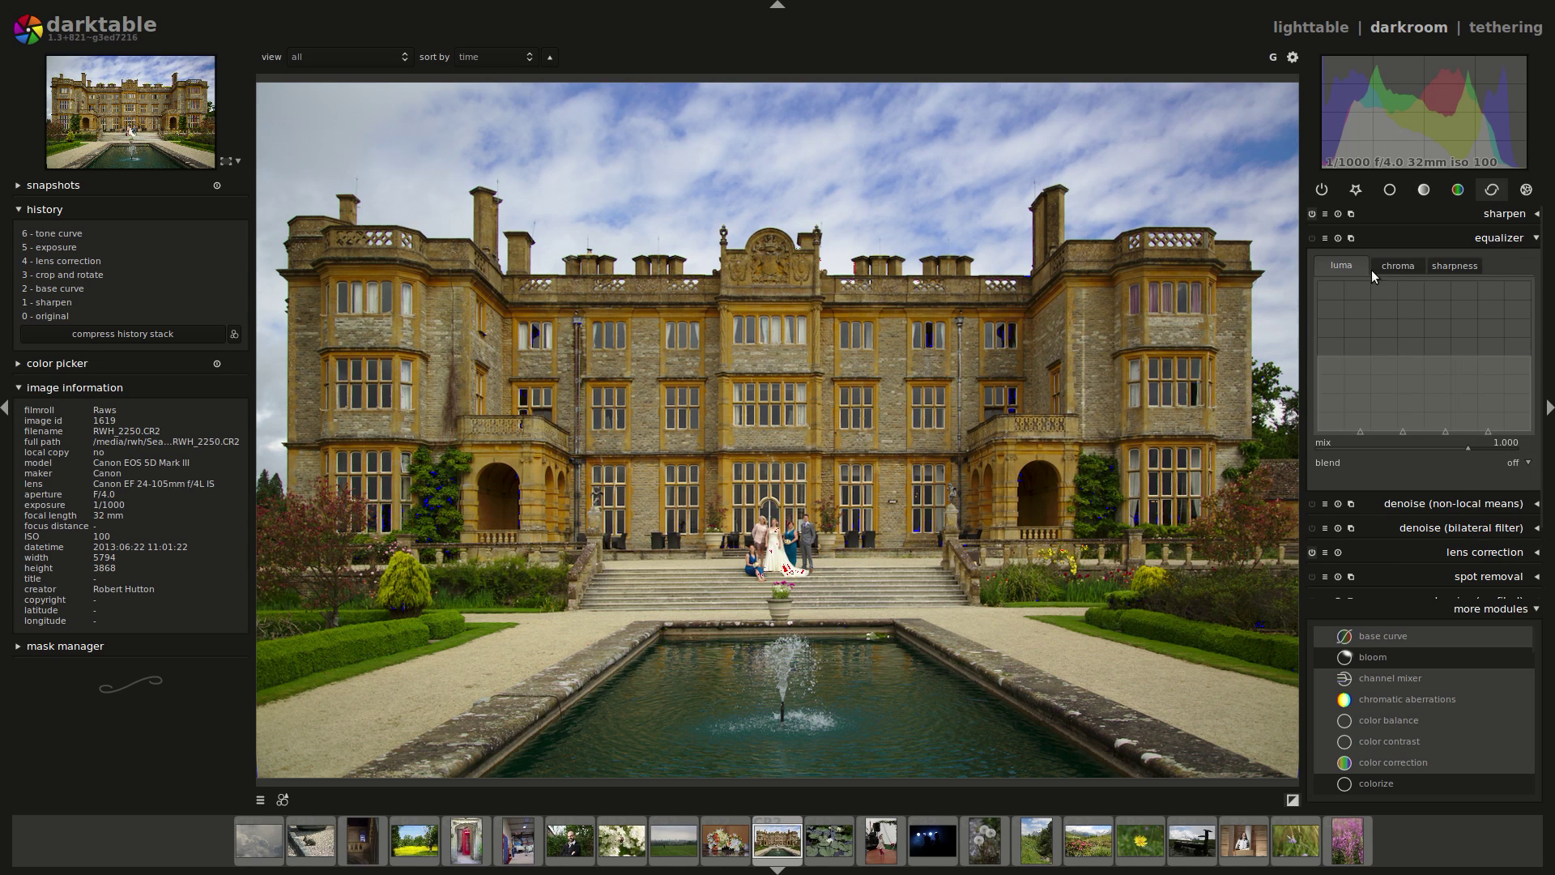
pyautogui.click(1324, 239)
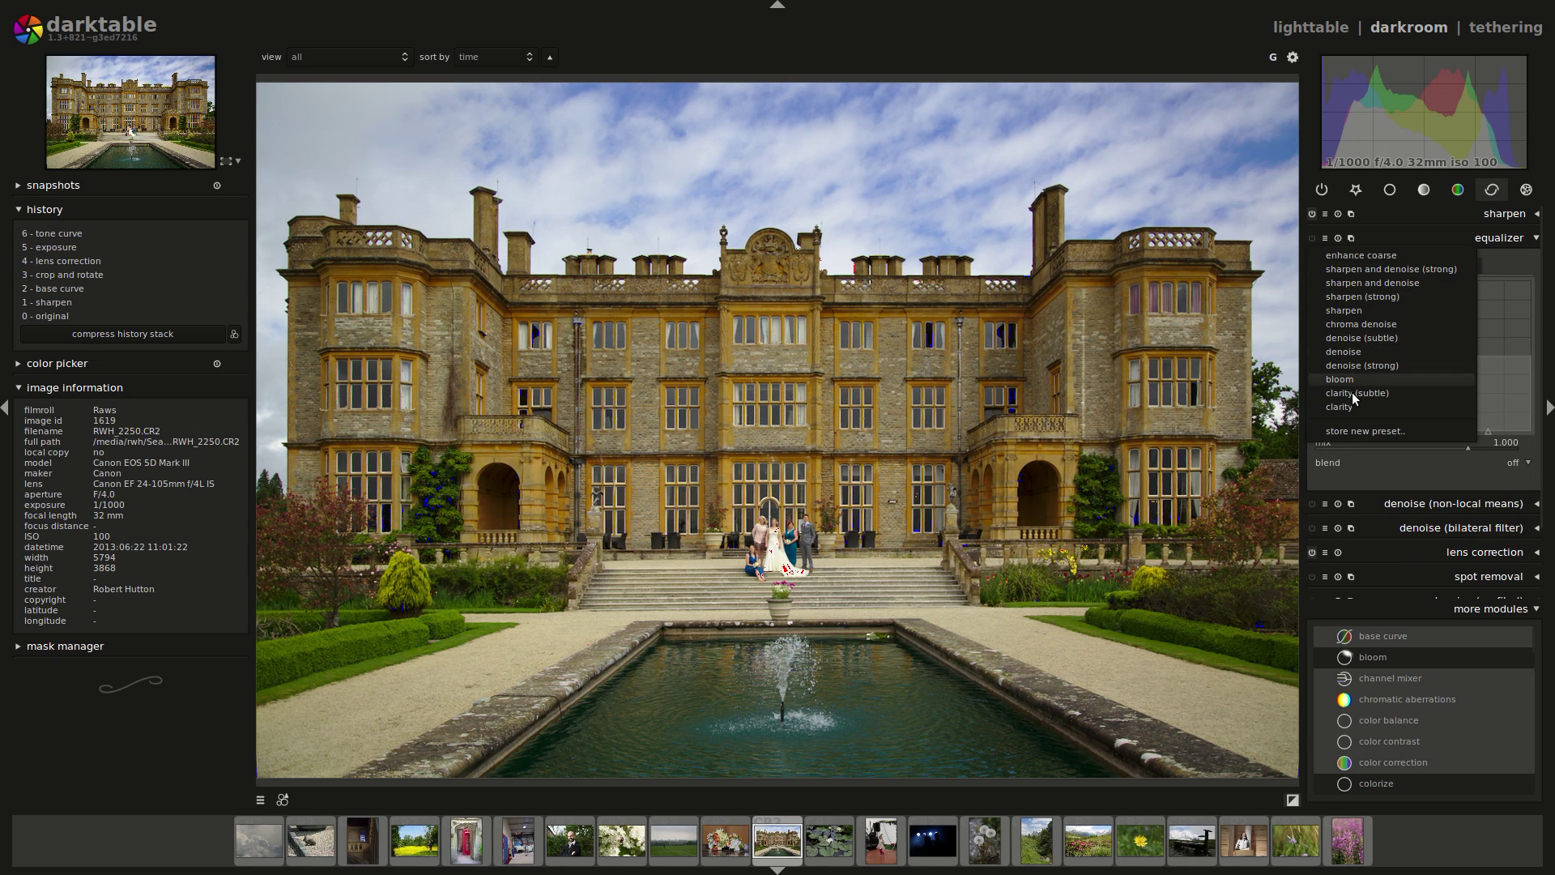
pyautogui.click(1377, 377)
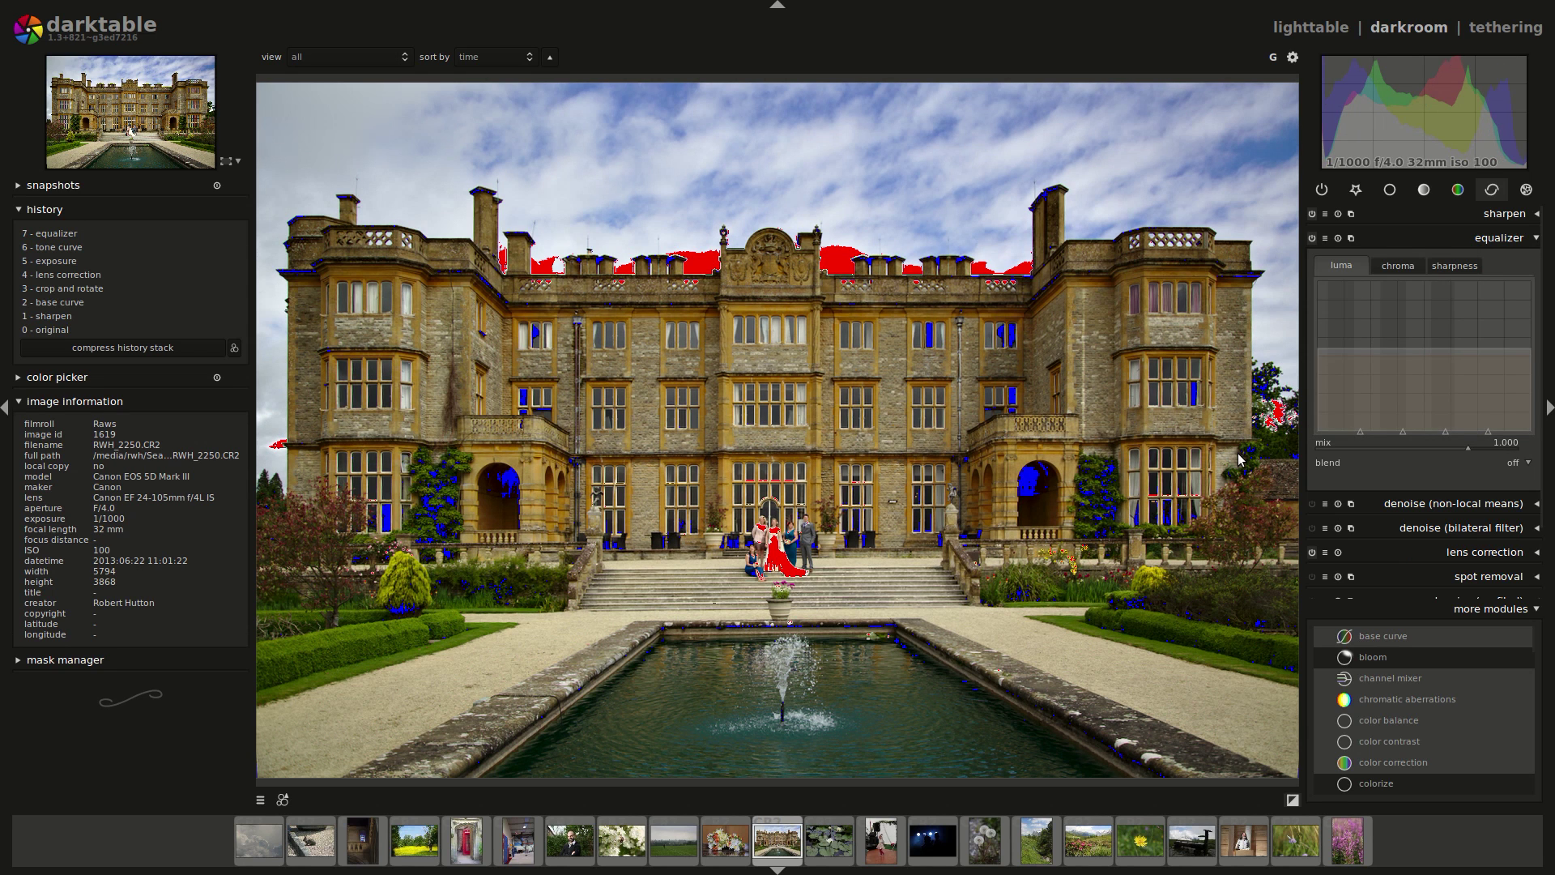
# Turn off the over- and underexposure indicator and disable the equalizer.
pyautogui.click(1291, 800)
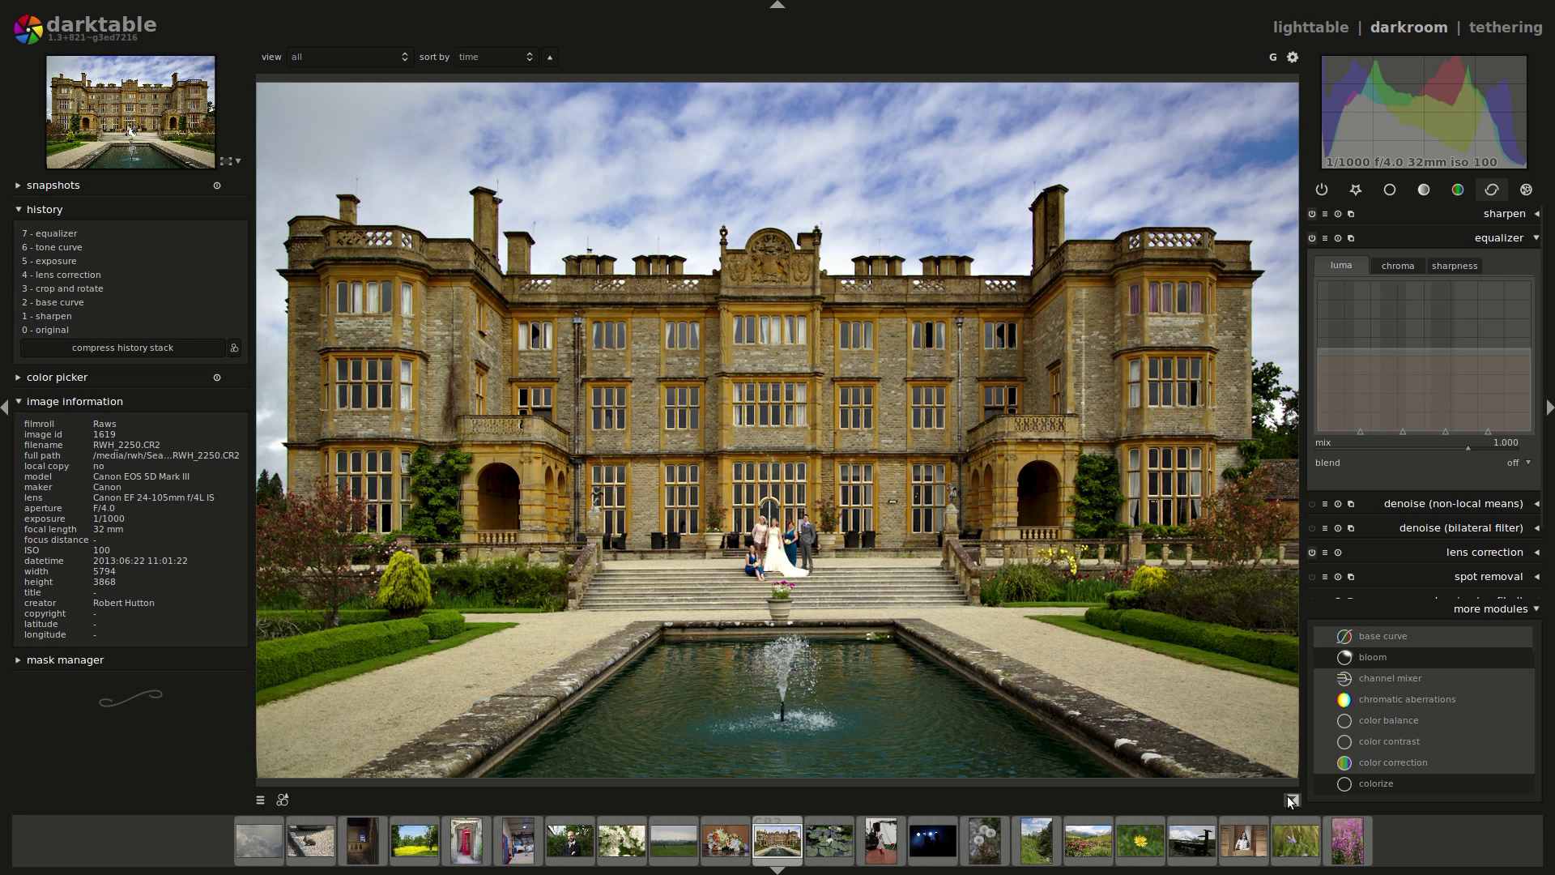
pyautogui.click(1311, 238)
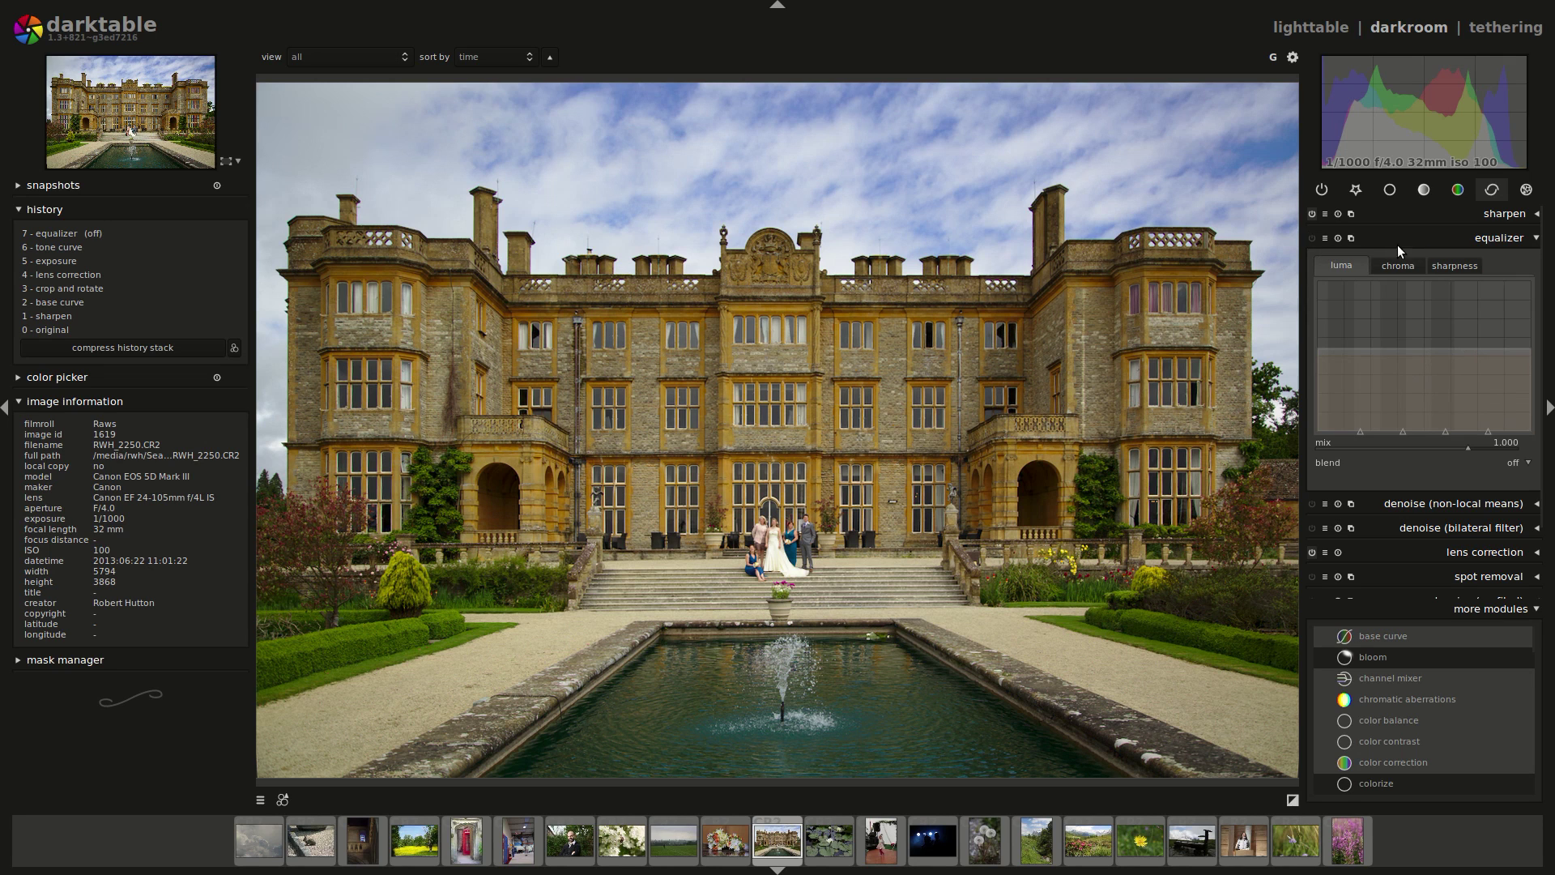
pyautogui.click(1480, 236)
pyautogui.click(1485, 237)
pyautogui.click(1481, 238)
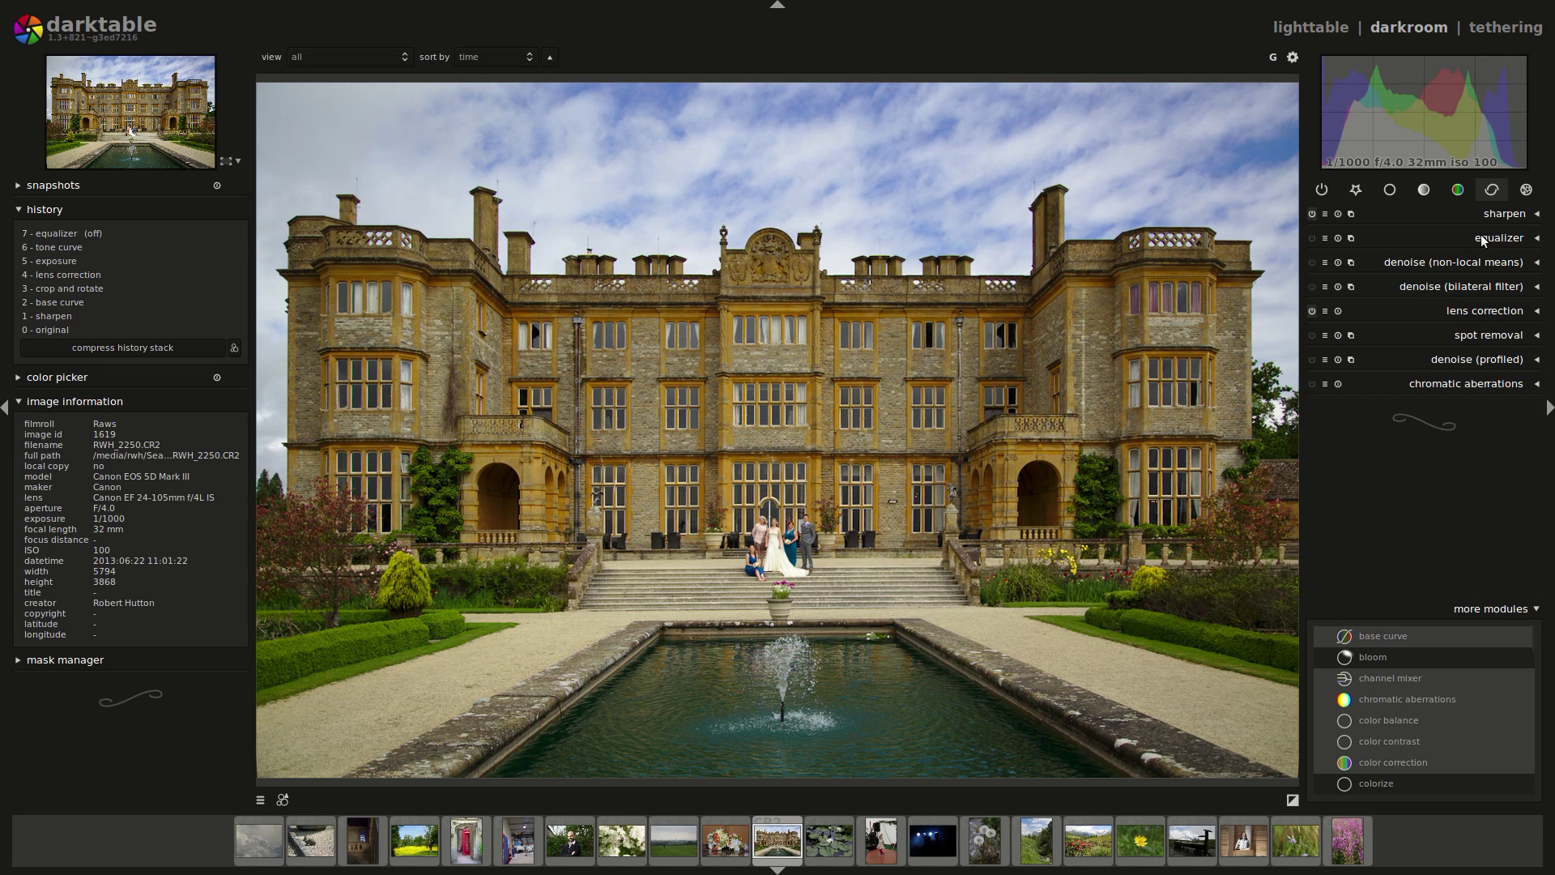
# Enable local contrast with coarseness 50, contrast 20 and detail 0.200.
pyautogui.click(1458, 191)
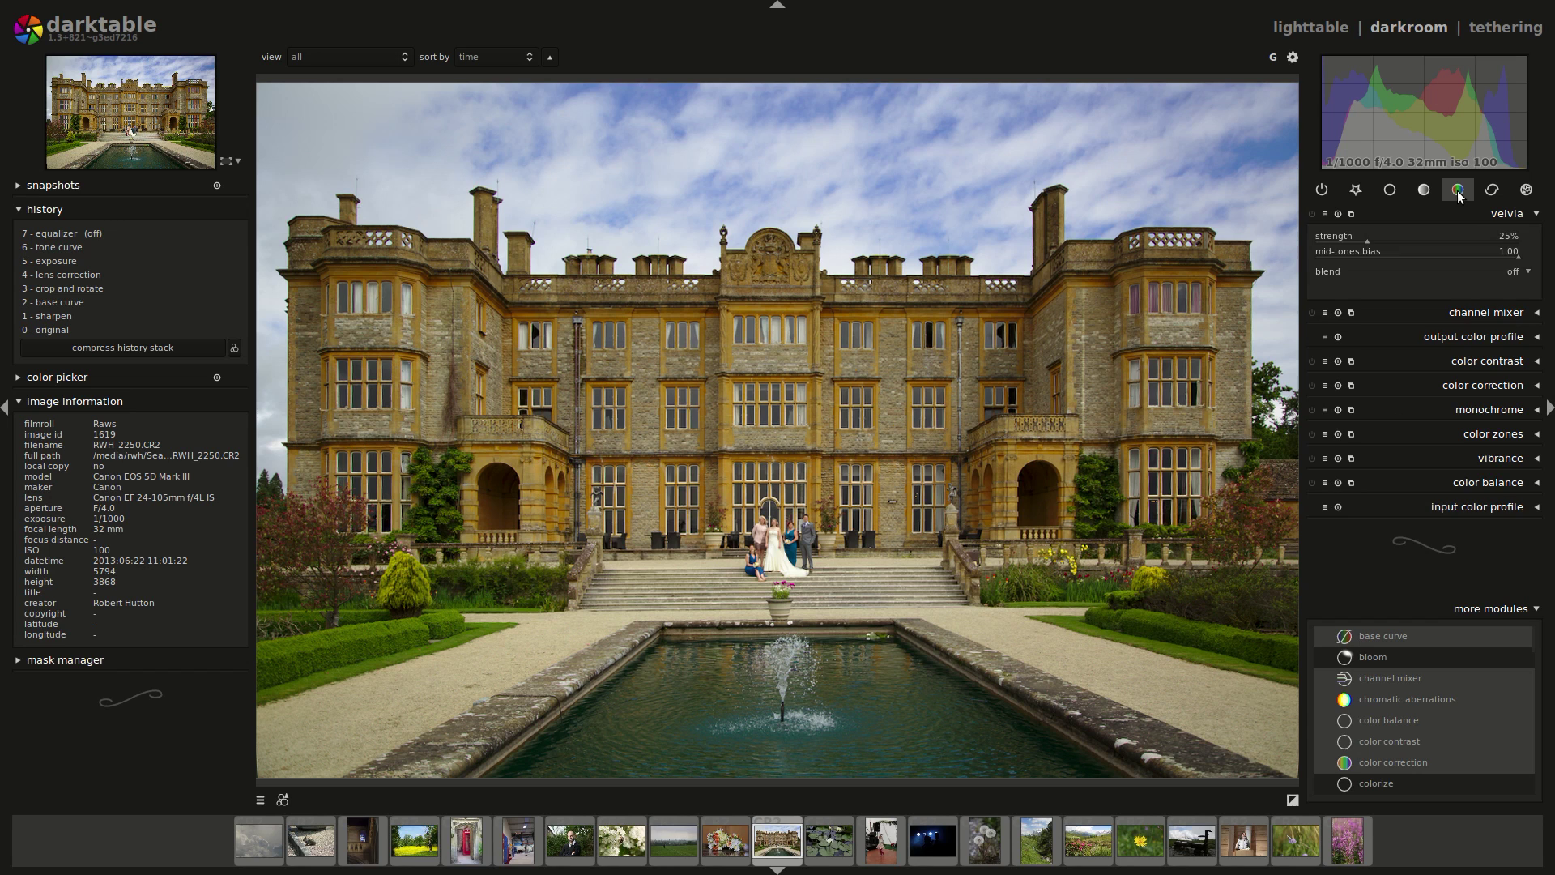
pyautogui.click(1487, 215)
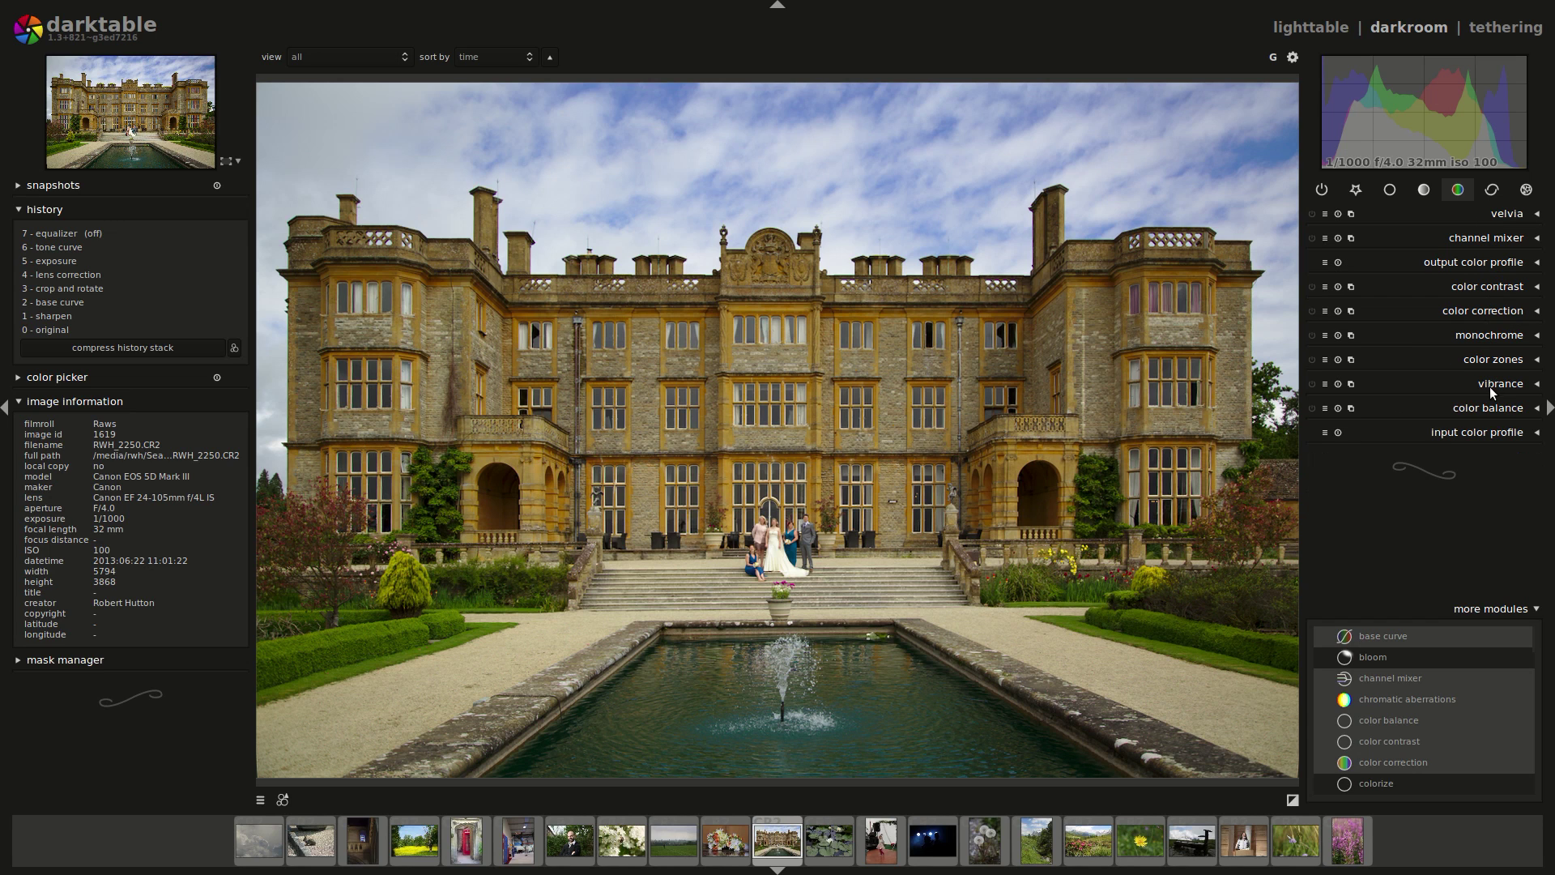
pyautogui.click(1425, 189)
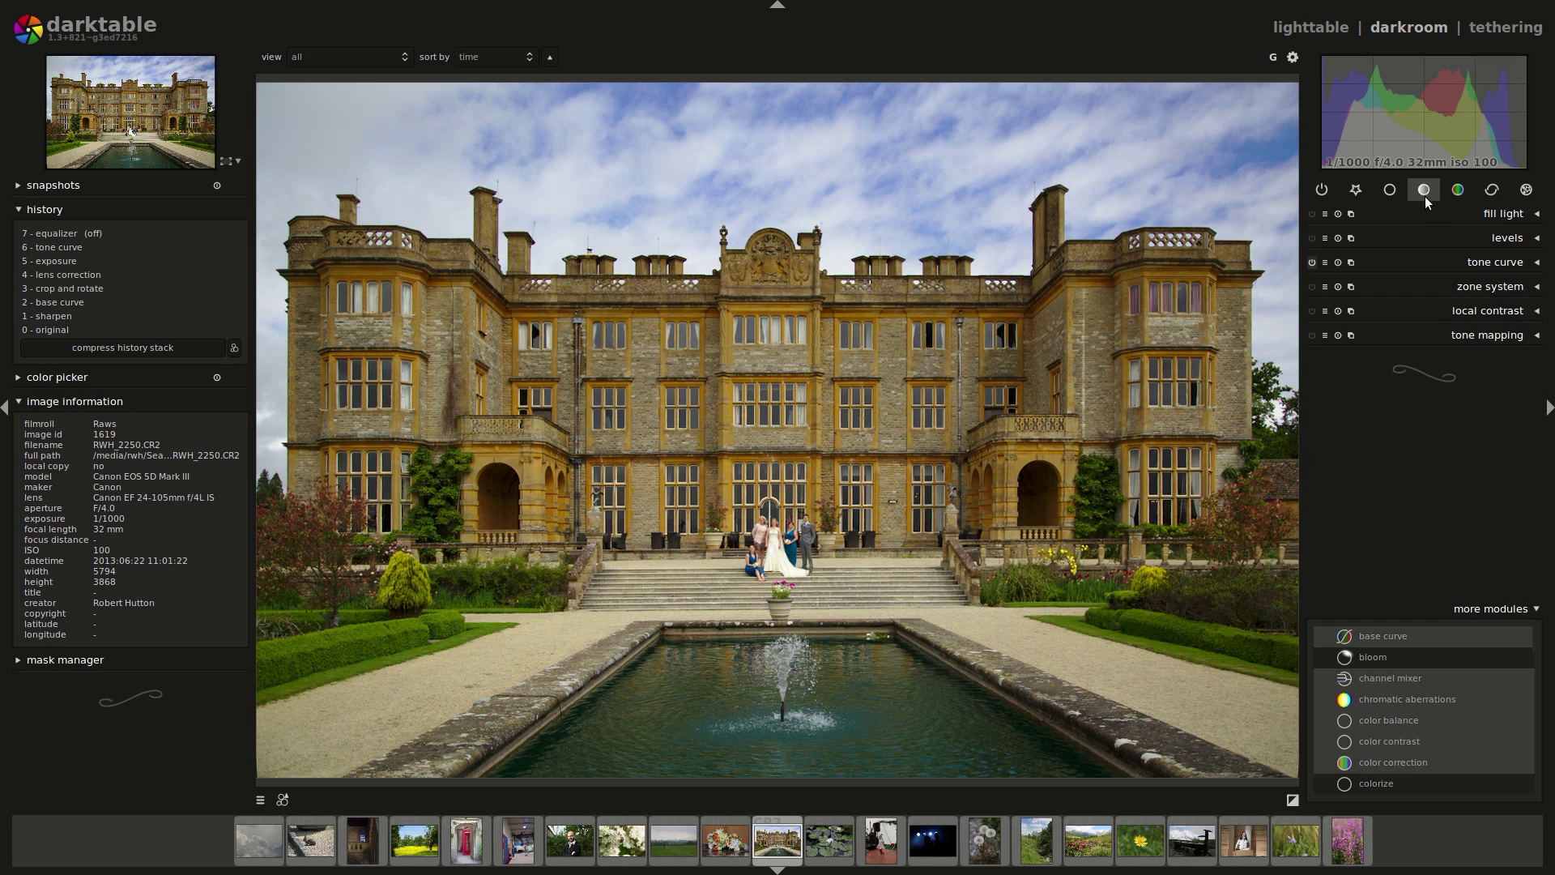
pyautogui.click(1470, 312)
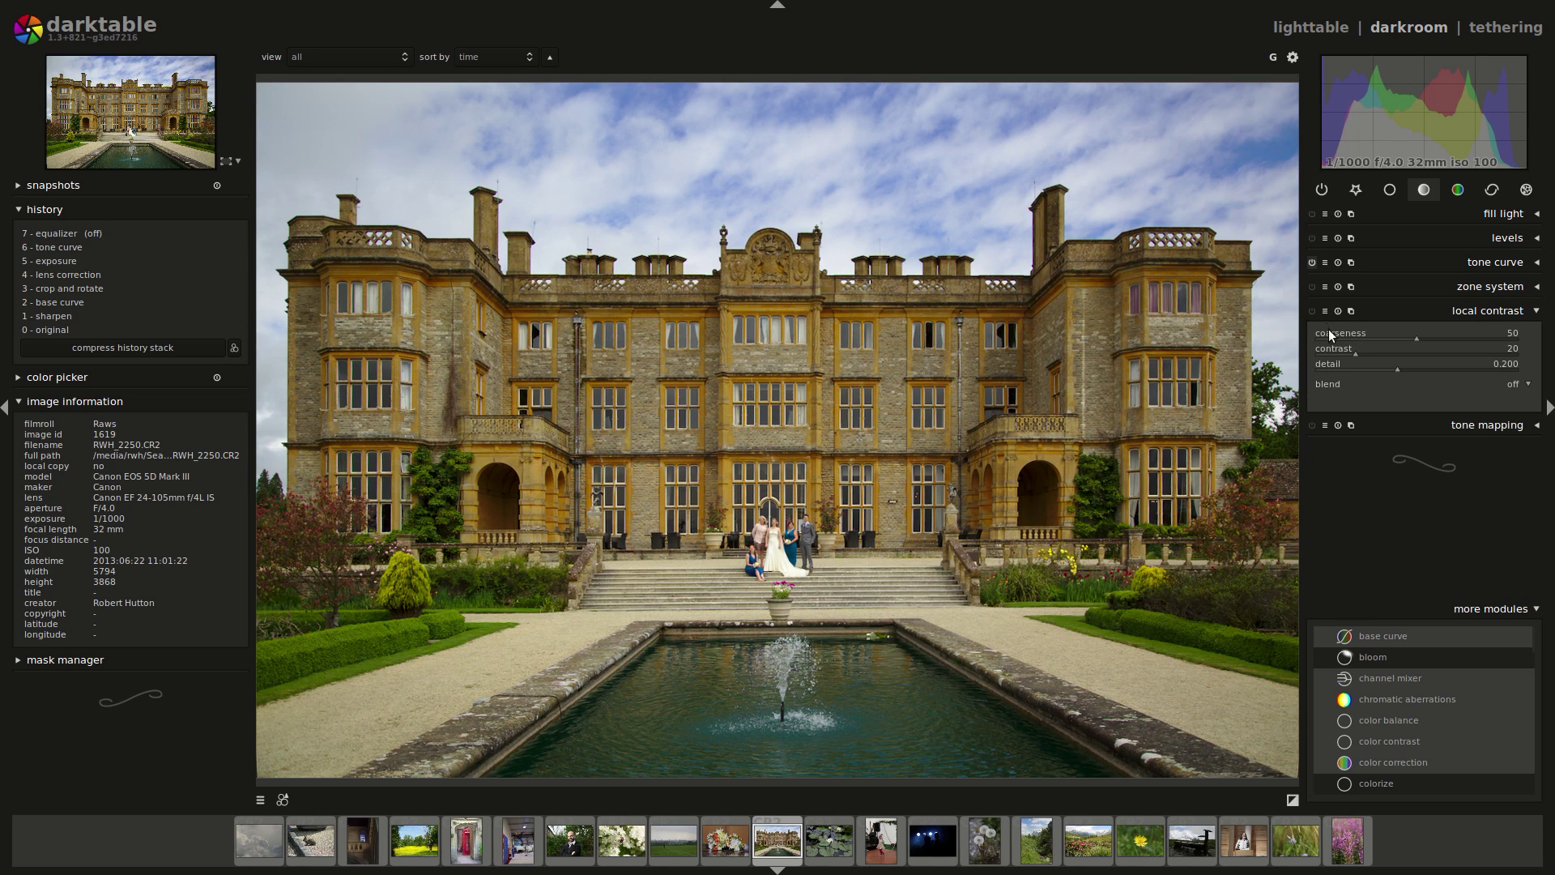
pyautogui.click(1312, 310)
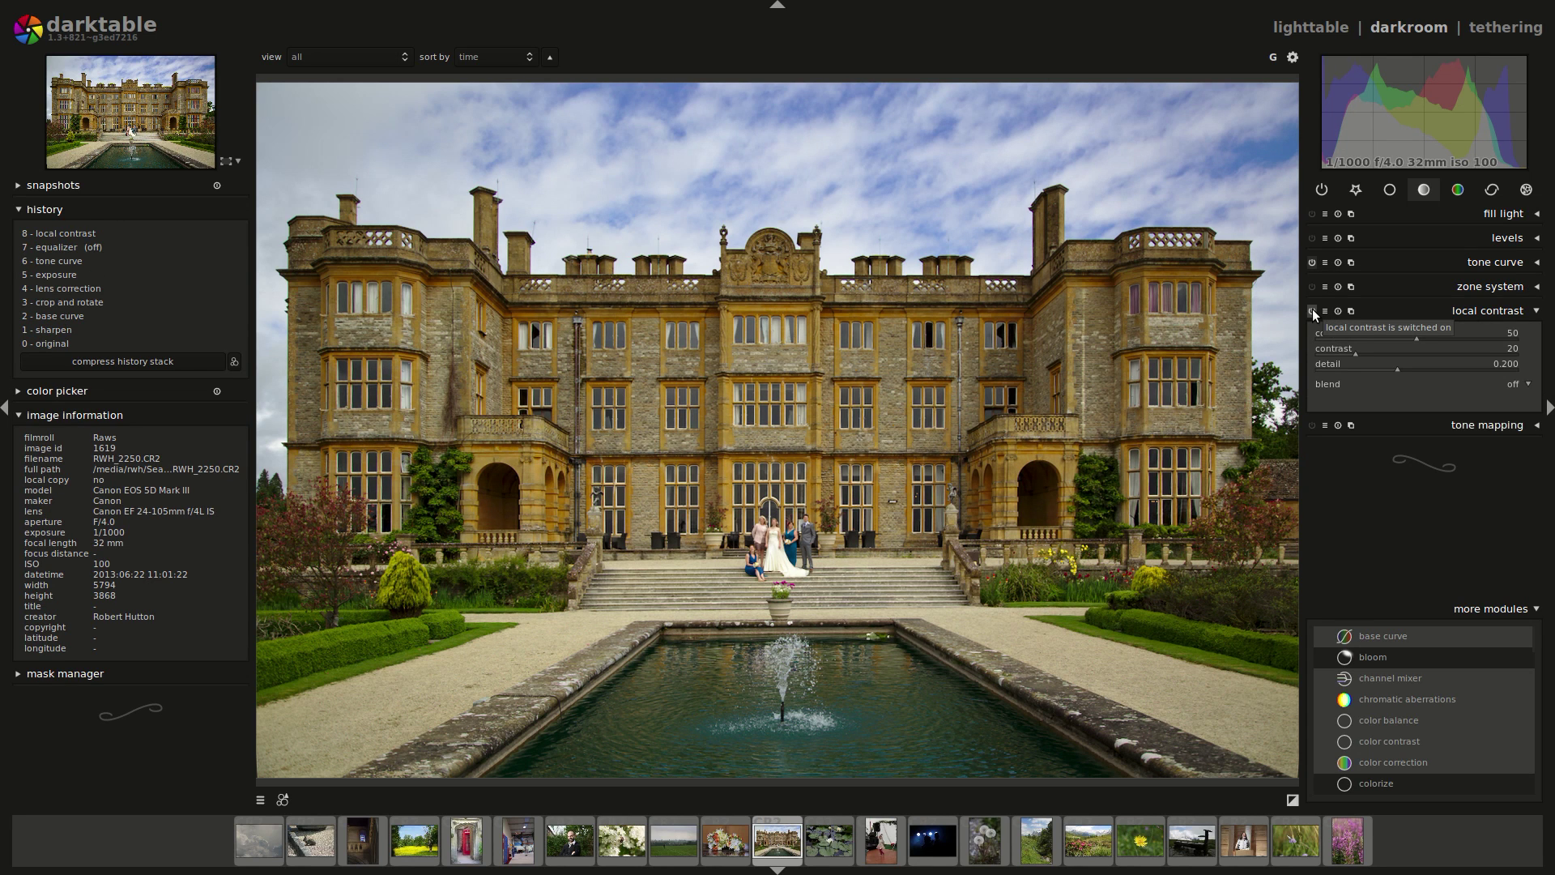
# Examine the wedding group up close and compare it with local contrast off and on.
pyautogui.middleClick(778, 539)
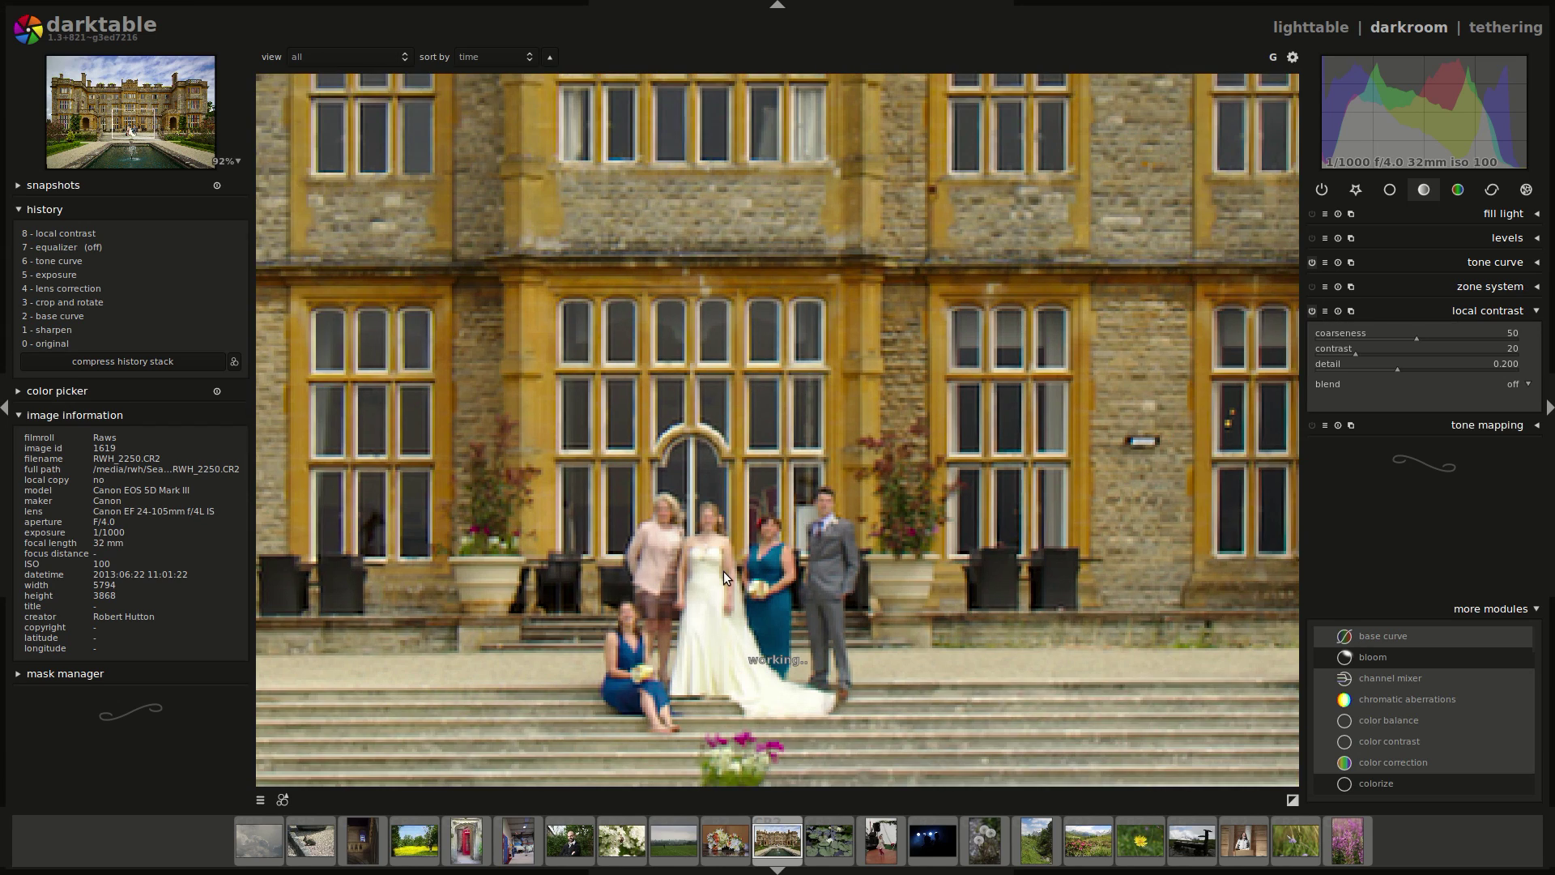
pyautogui.scroll(1, 723, 571)
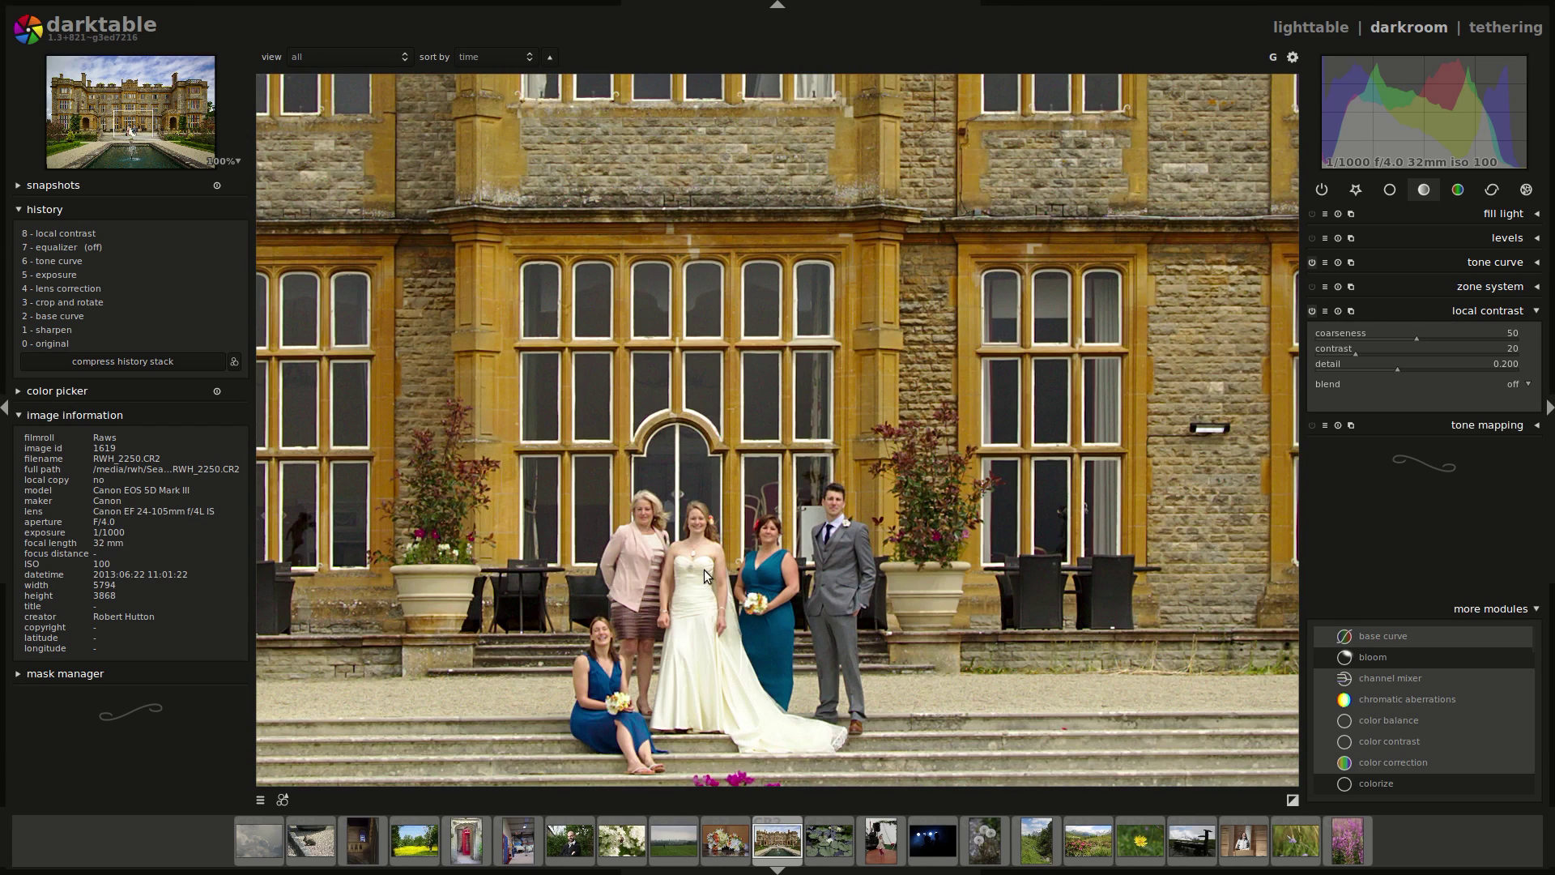
pyautogui.moveTo(683, 600); pyautogui.dragTo(737, 570)
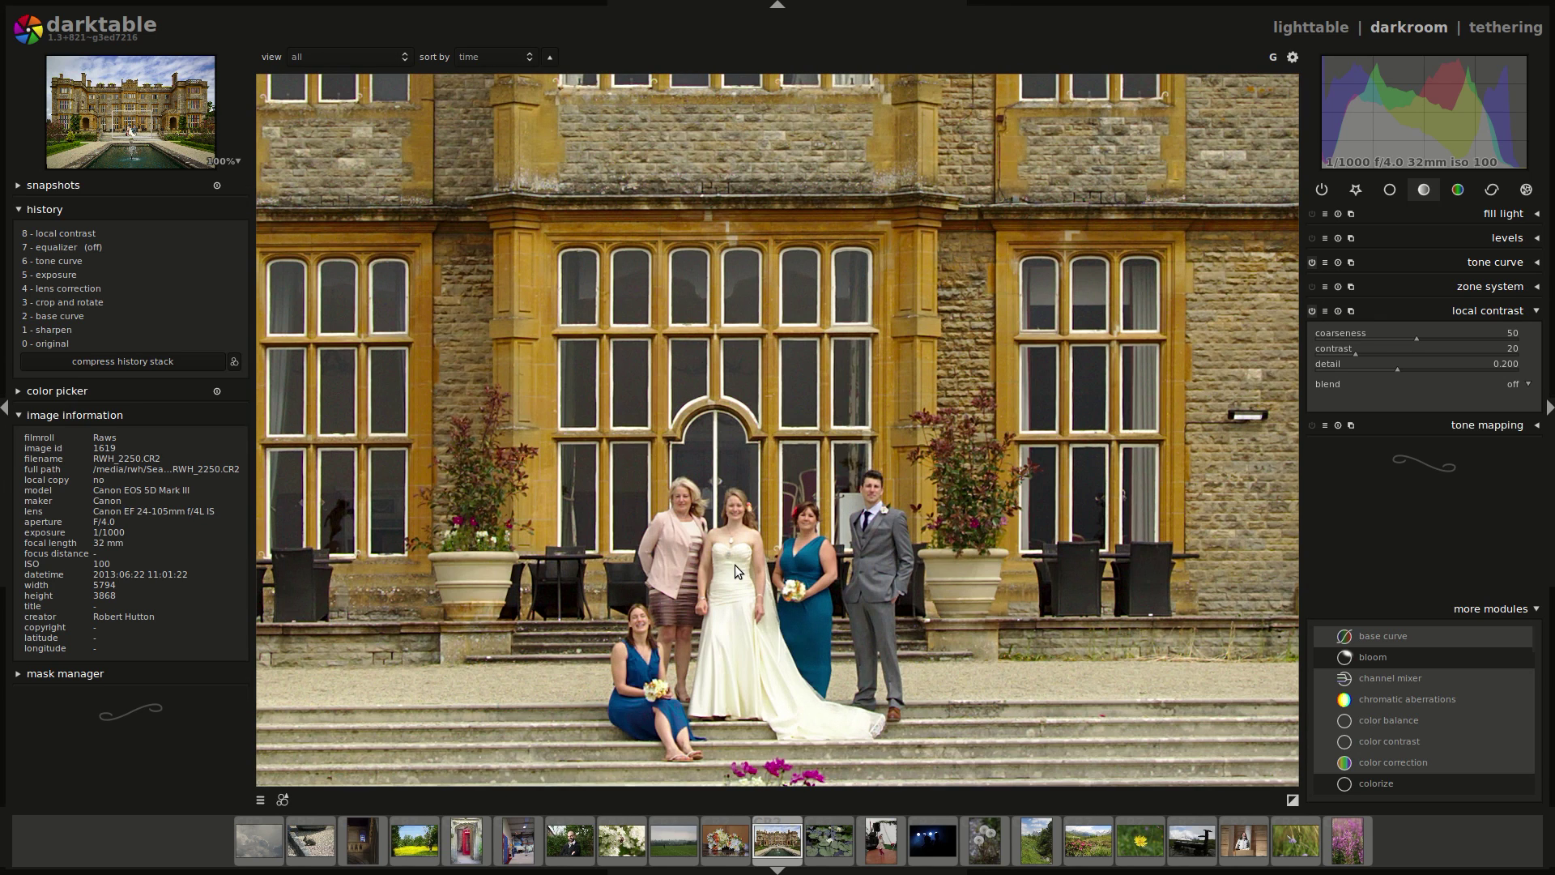
pyautogui.moveTo(757, 562); pyautogui.dragTo(746, 633)
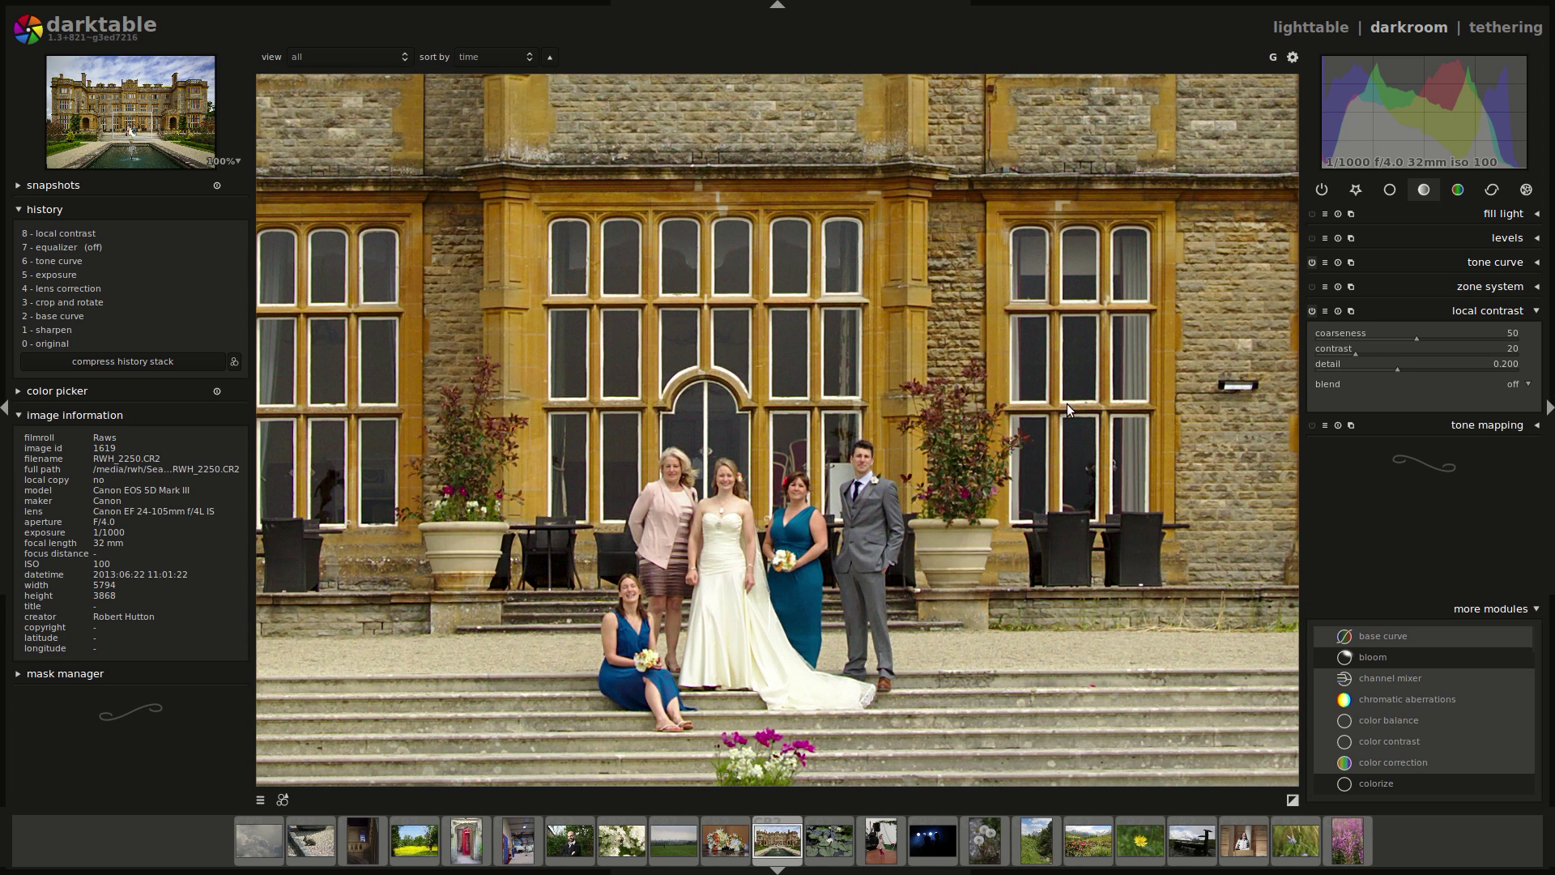
pyautogui.click(1313, 310)
pyautogui.moveTo(861, 427); pyautogui.dragTo(967, 349)
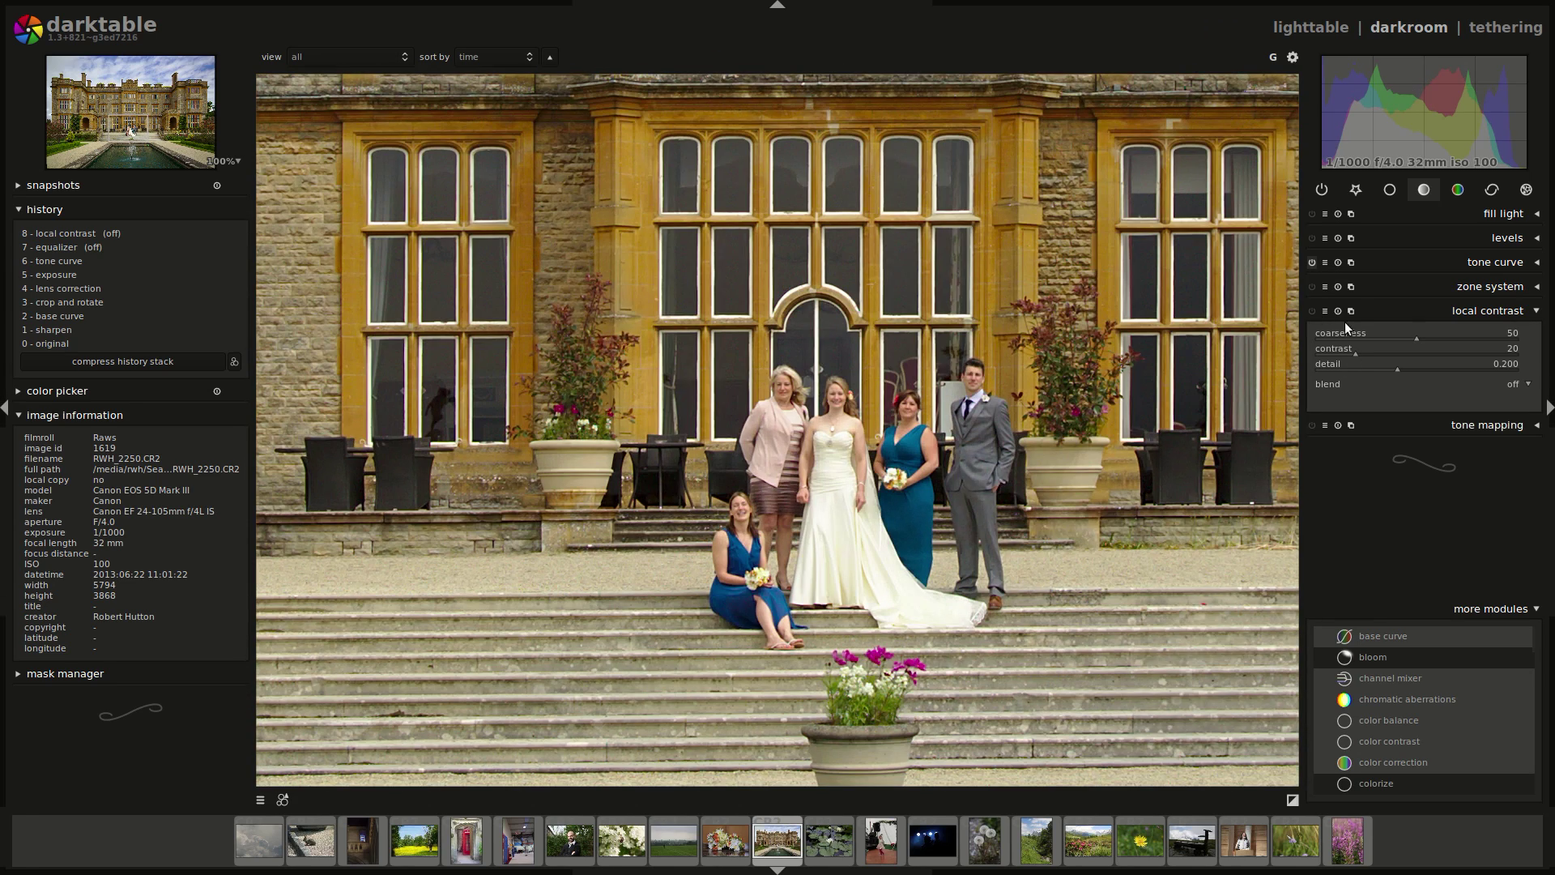
pyautogui.click(1313, 310)
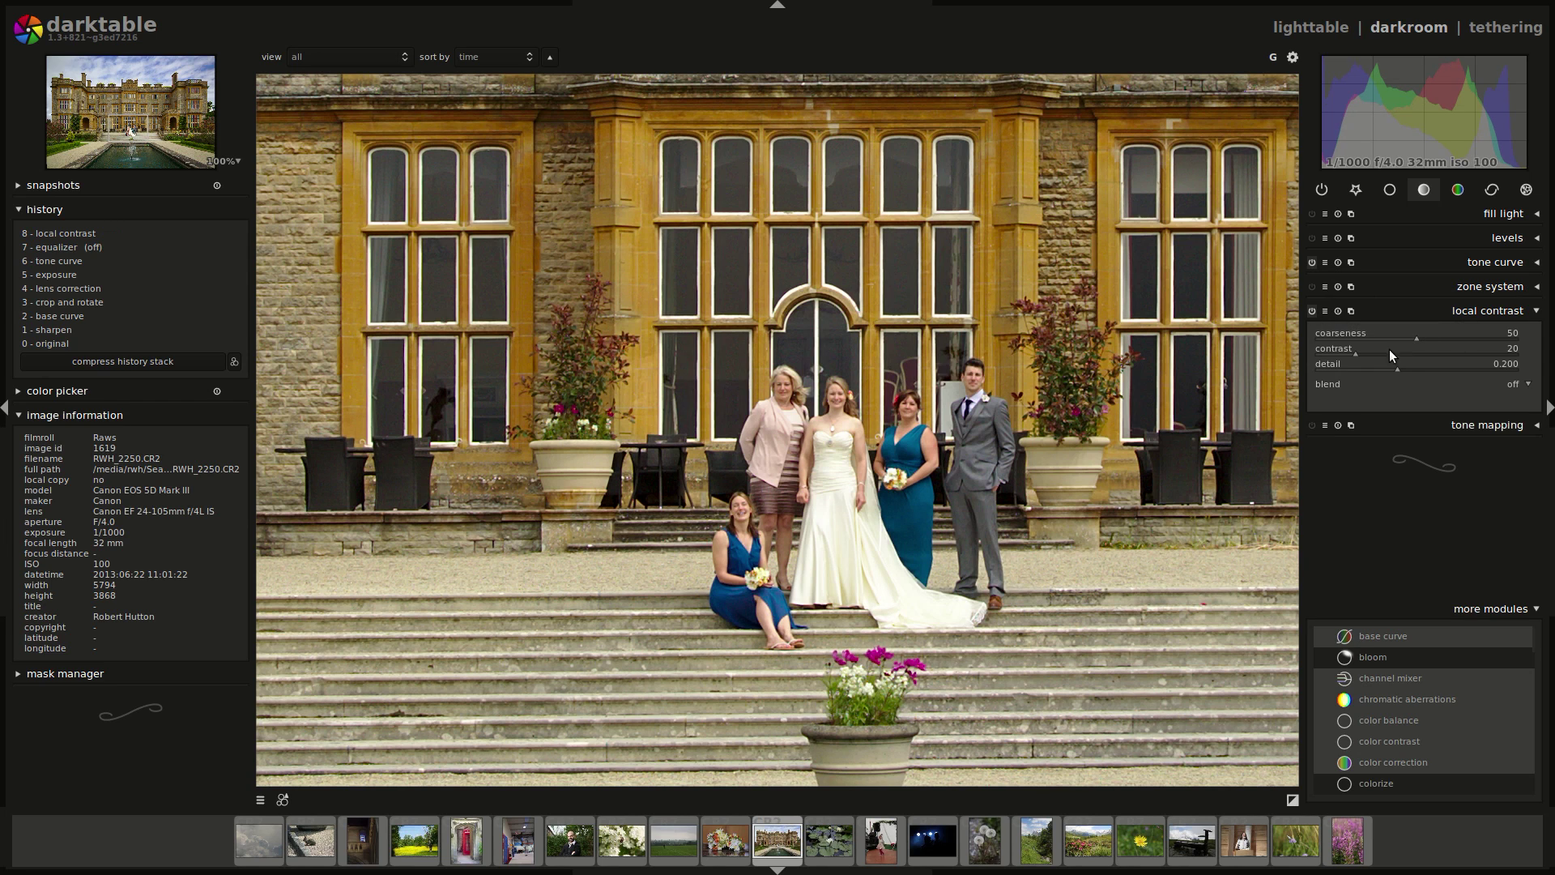
# Raise the detail setting of local contrast and return to the full view of the photo.
pyautogui.click(1409, 368)
pyautogui.scroll(4, 1363, 353)
pyautogui.click(1458, 312)
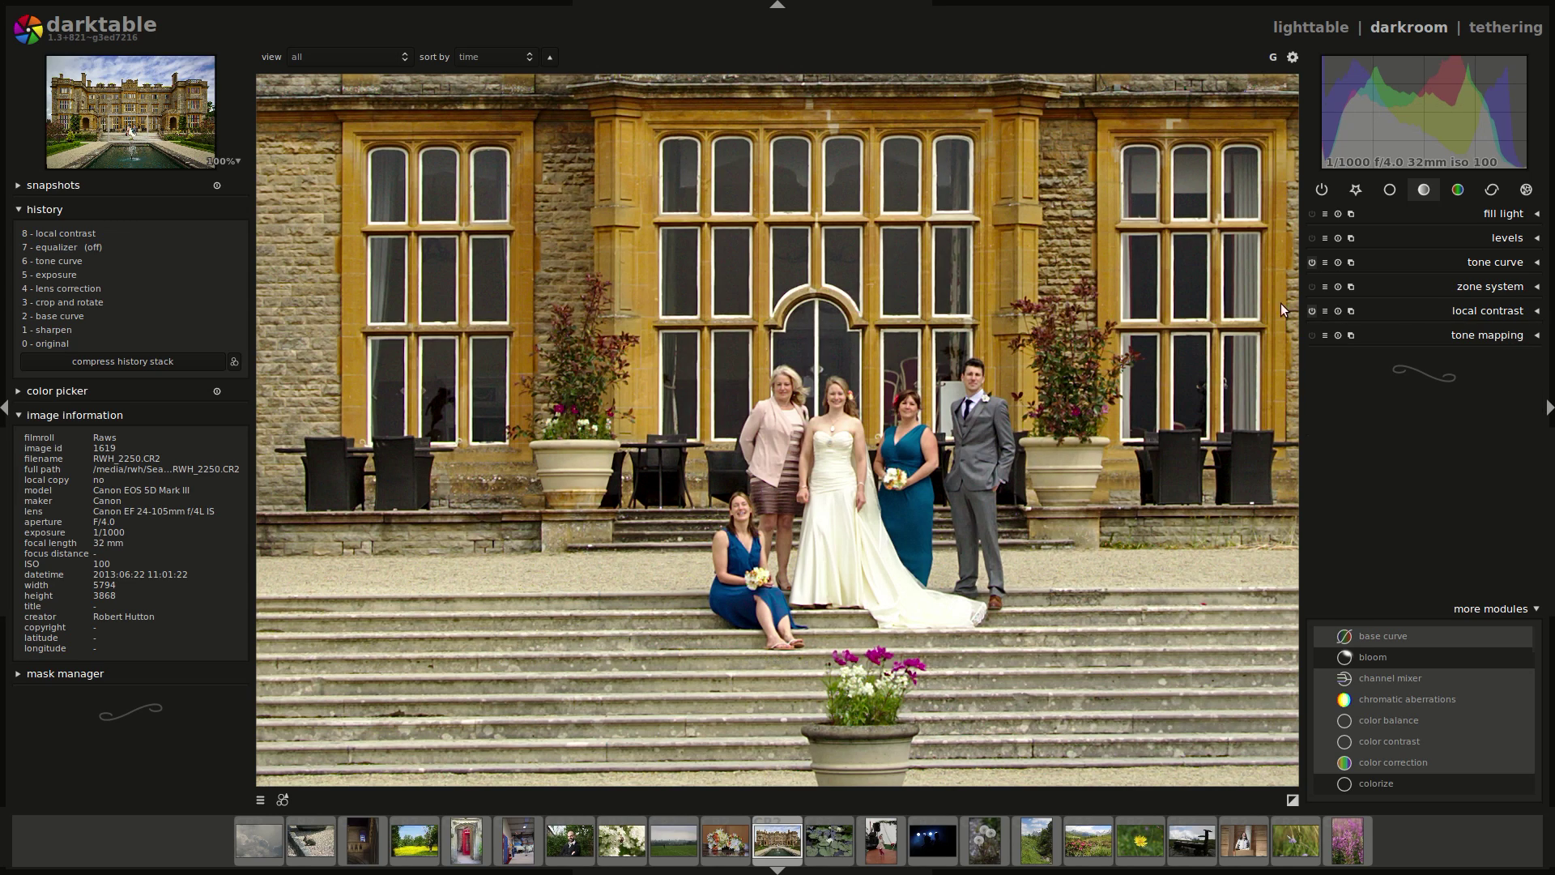
pyautogui.scroll(-3, 857, 393)
pyautogui.scroll(-2, 857, 393)
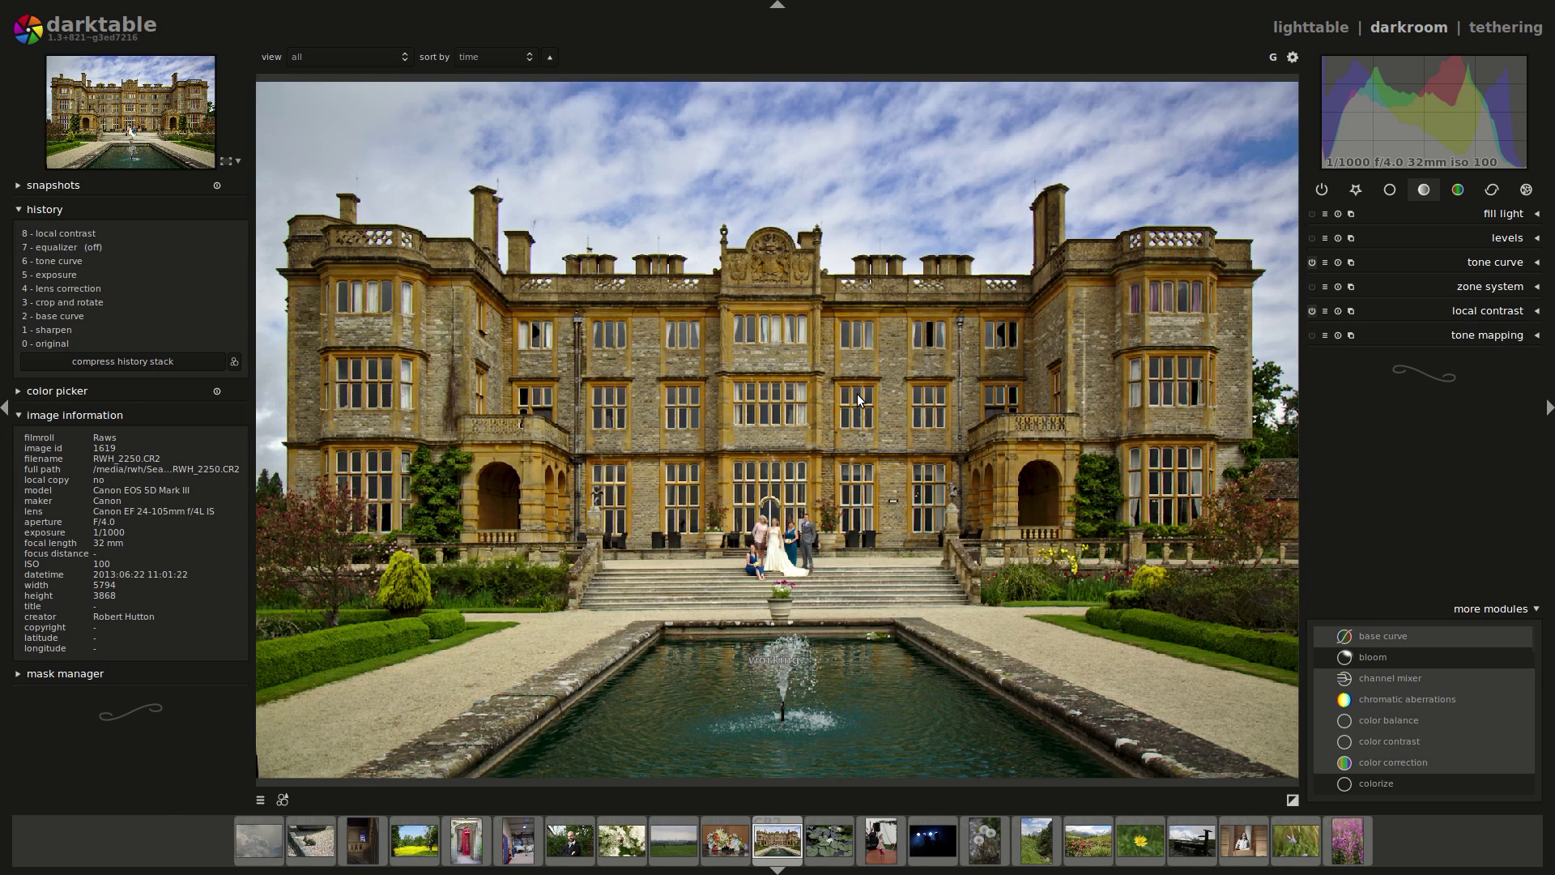
# Apply the velvia saturation boost at a strength of 11%.
pyautogui.click(1458, 189)
pyautogui.click(1474, 213)
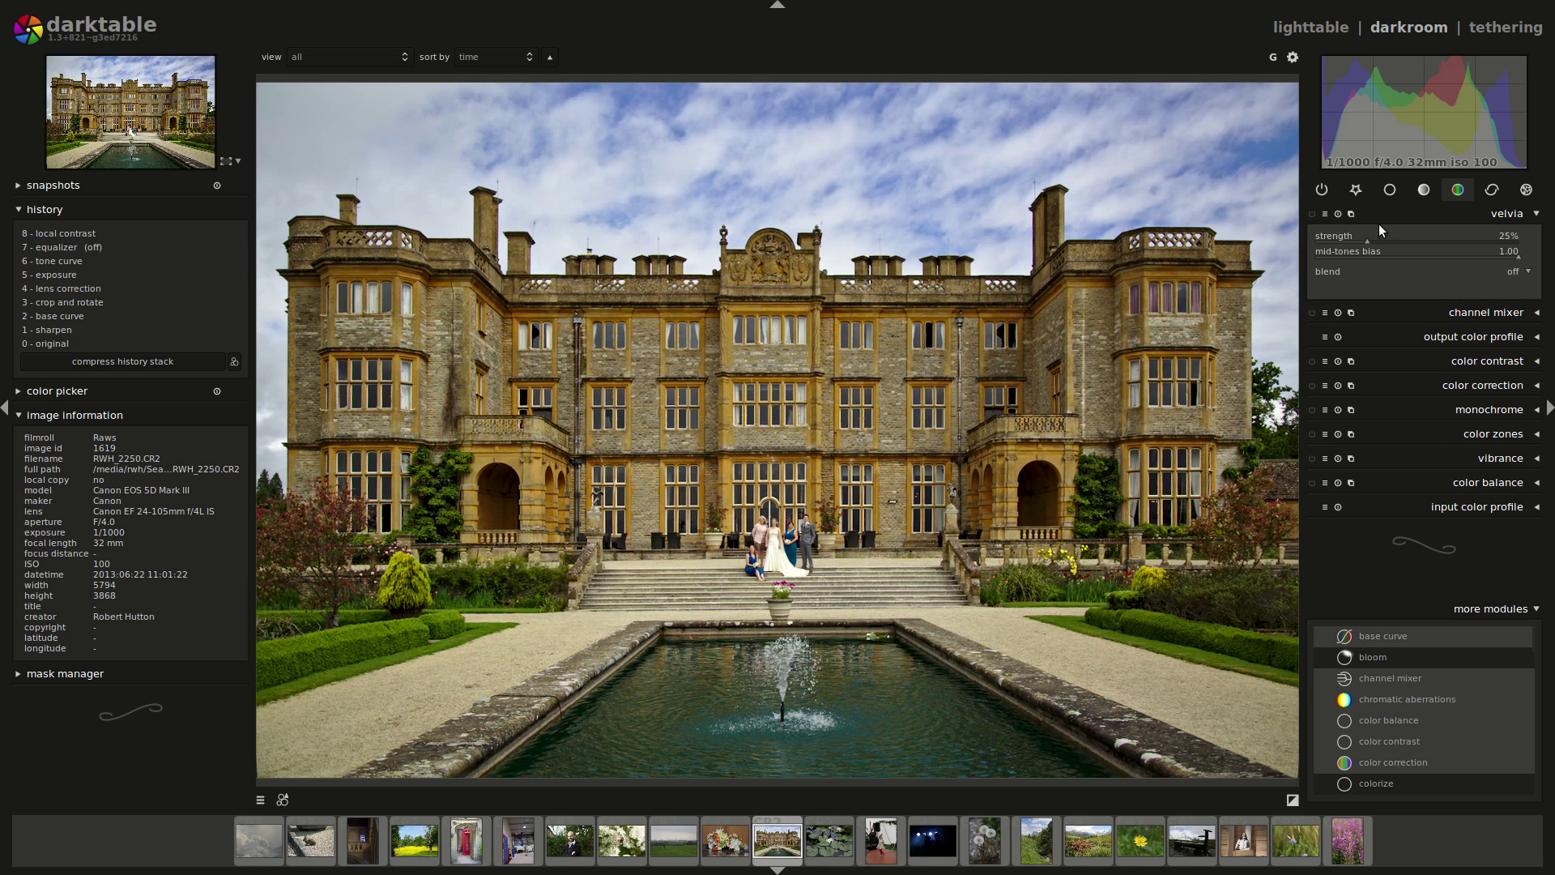
pyautogui.click(1339, 239)
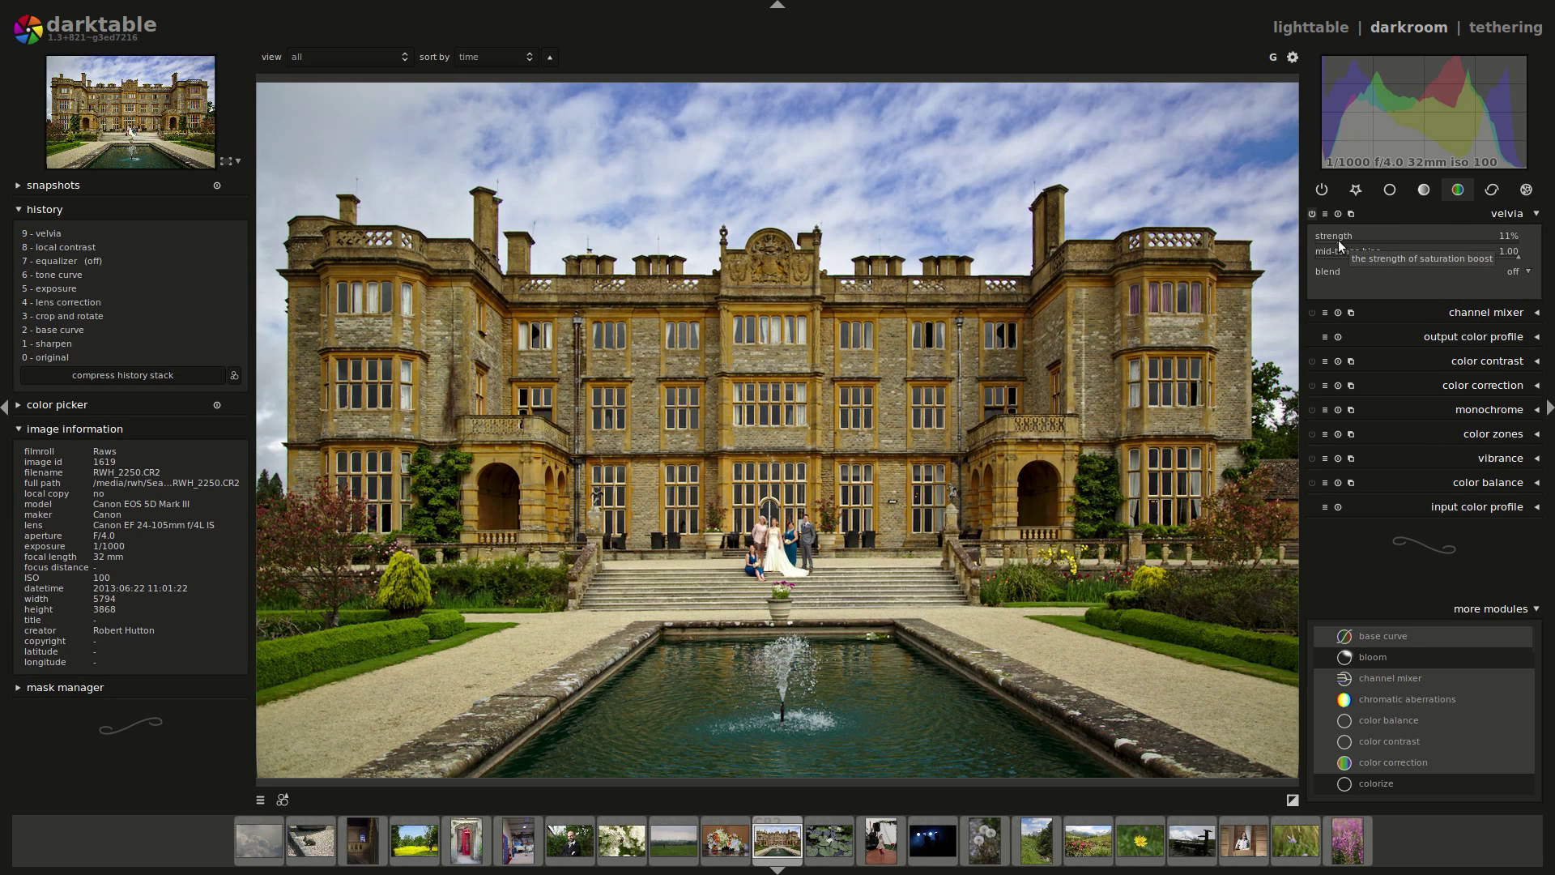
# Darken the blue tones of the sky slightly by lowering the blue point of the color zones lightness curve.
pyautogui.click(1461, 191)
pyautogui.click(1461, 191)
pyautogui.click(1495, 433)
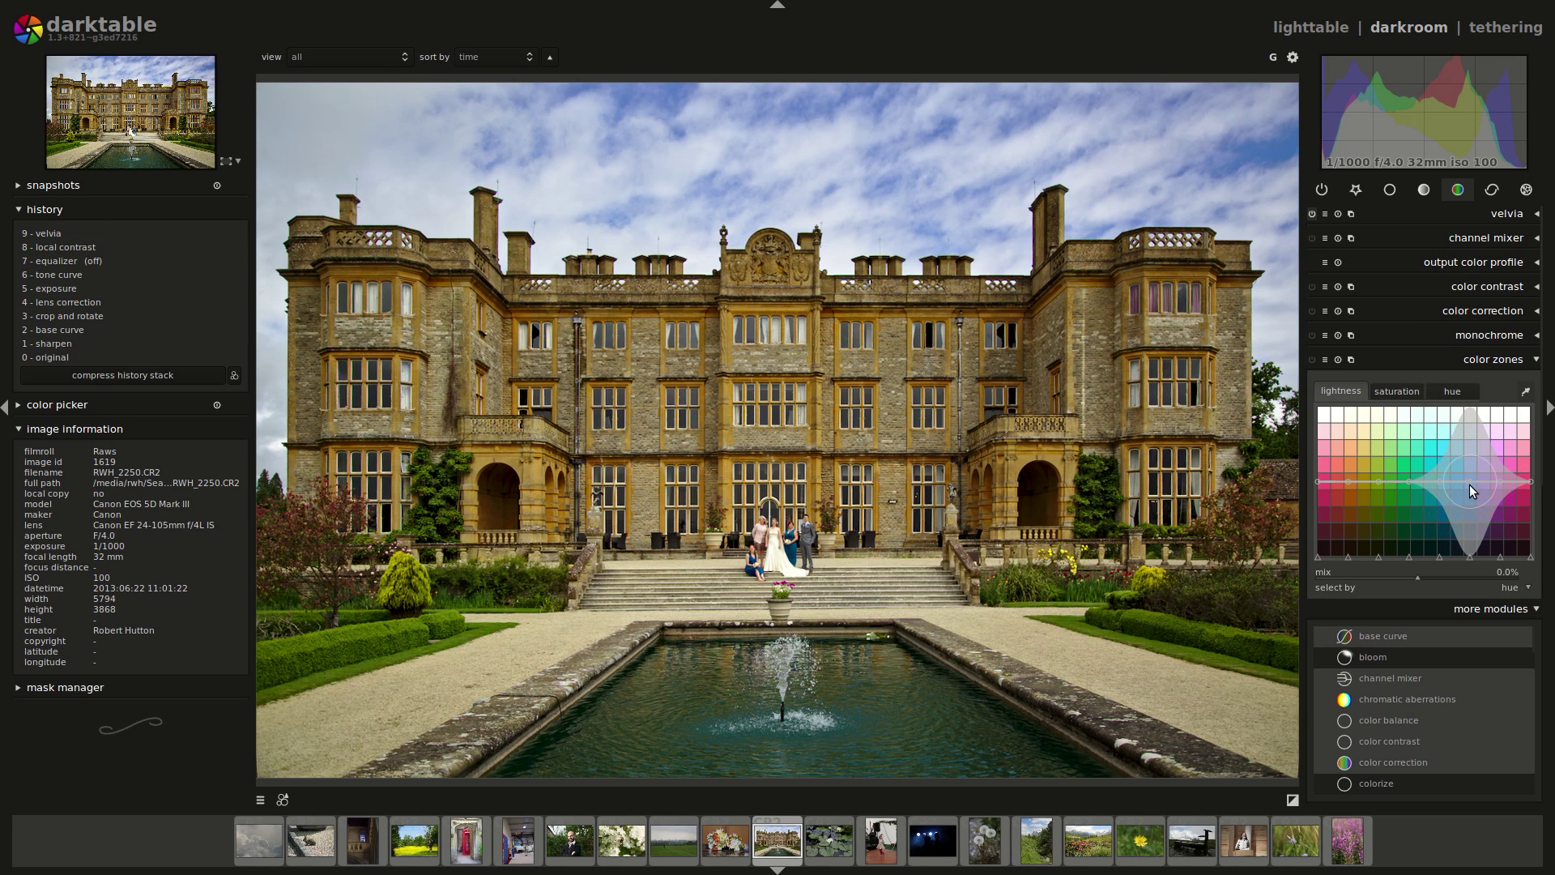
pyautogui.moveTo(1469, 481); pyautogui.dragTo(1471, 499)
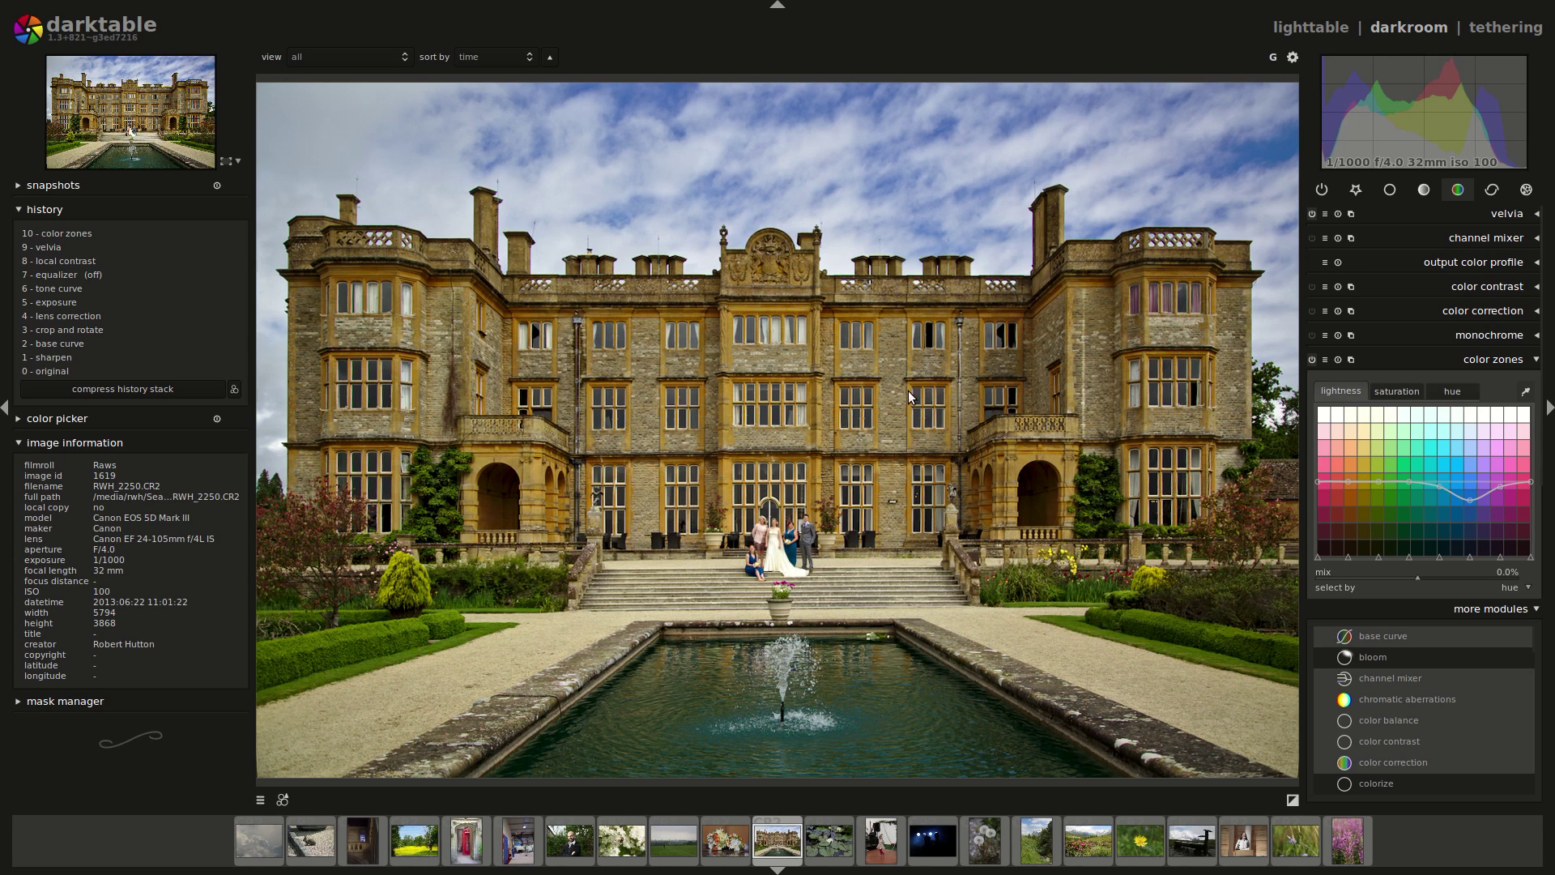
# Raise the photo's exposure to 0.38 EV in the exposure module.
pyautogui.click(1390, 191)
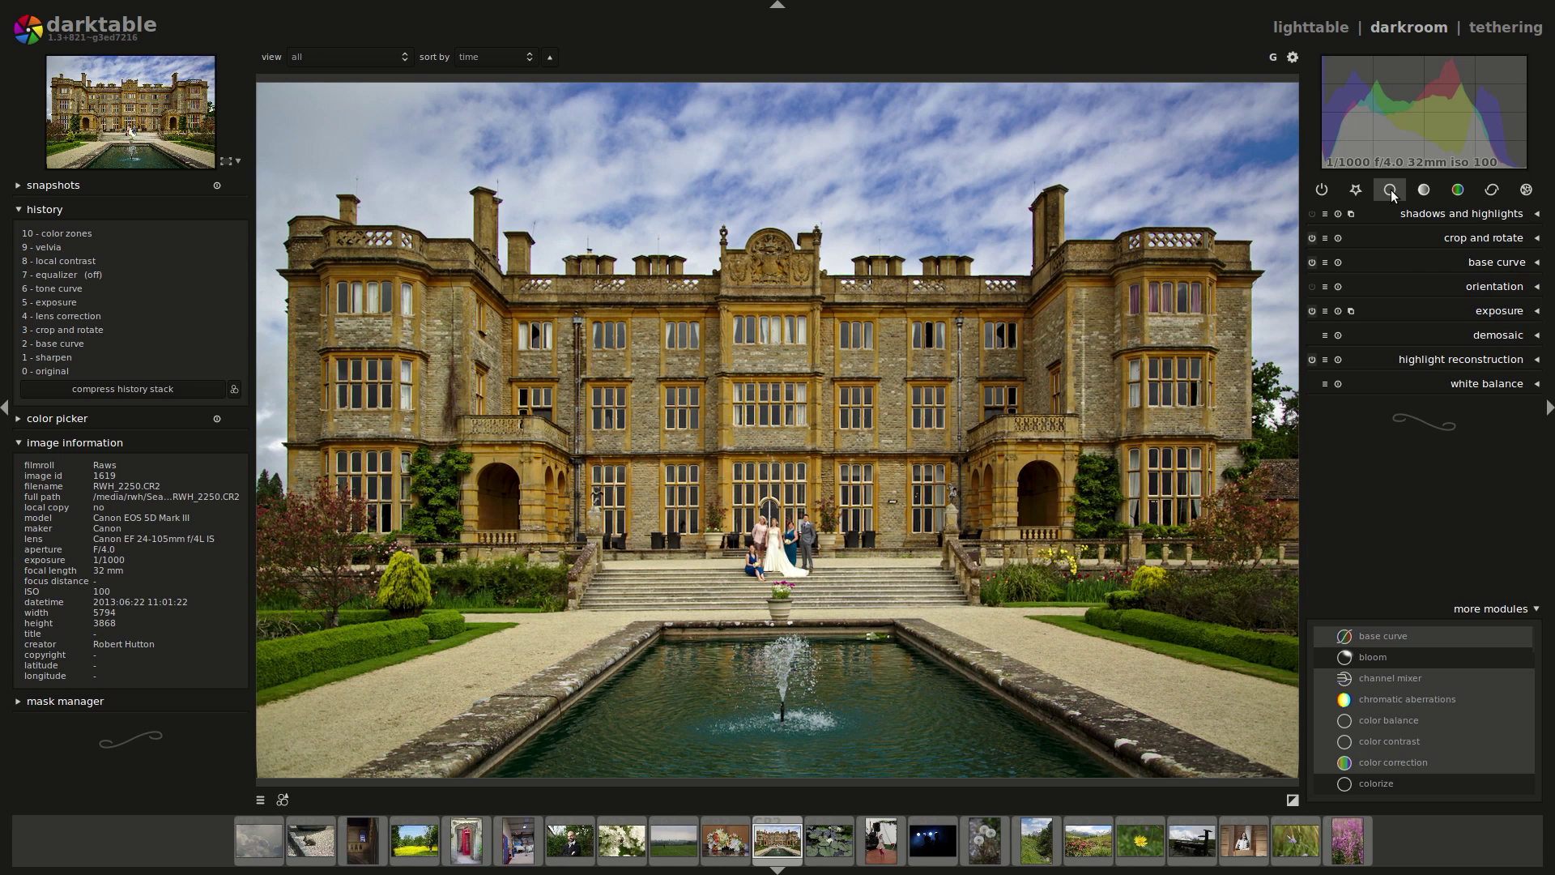
pyautogui.click(1490, 326)
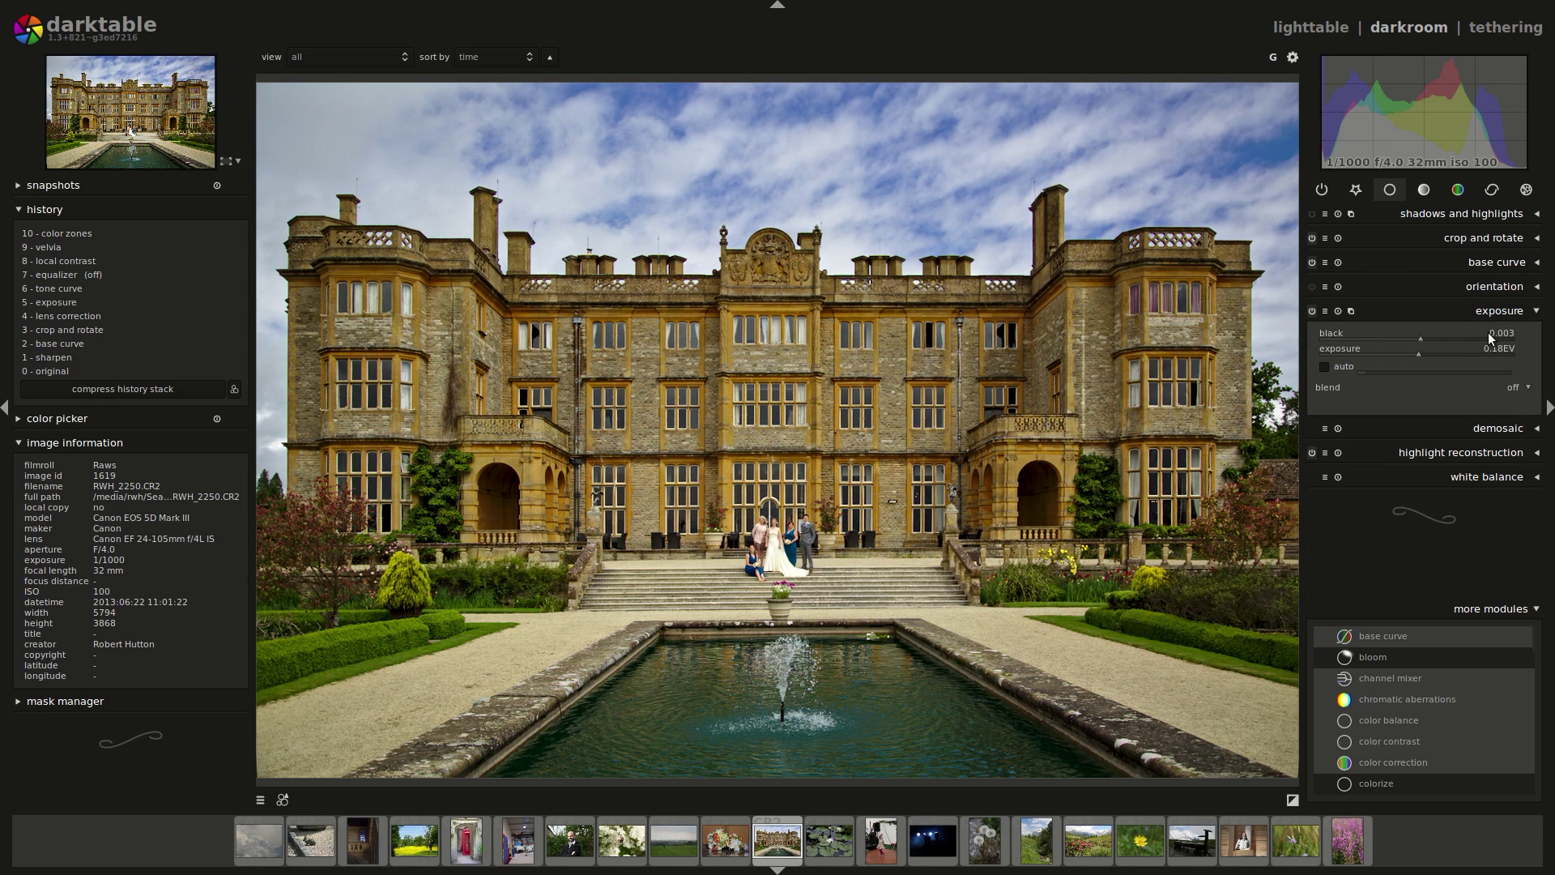
pyautogui.scroll(5, 1442, 349)
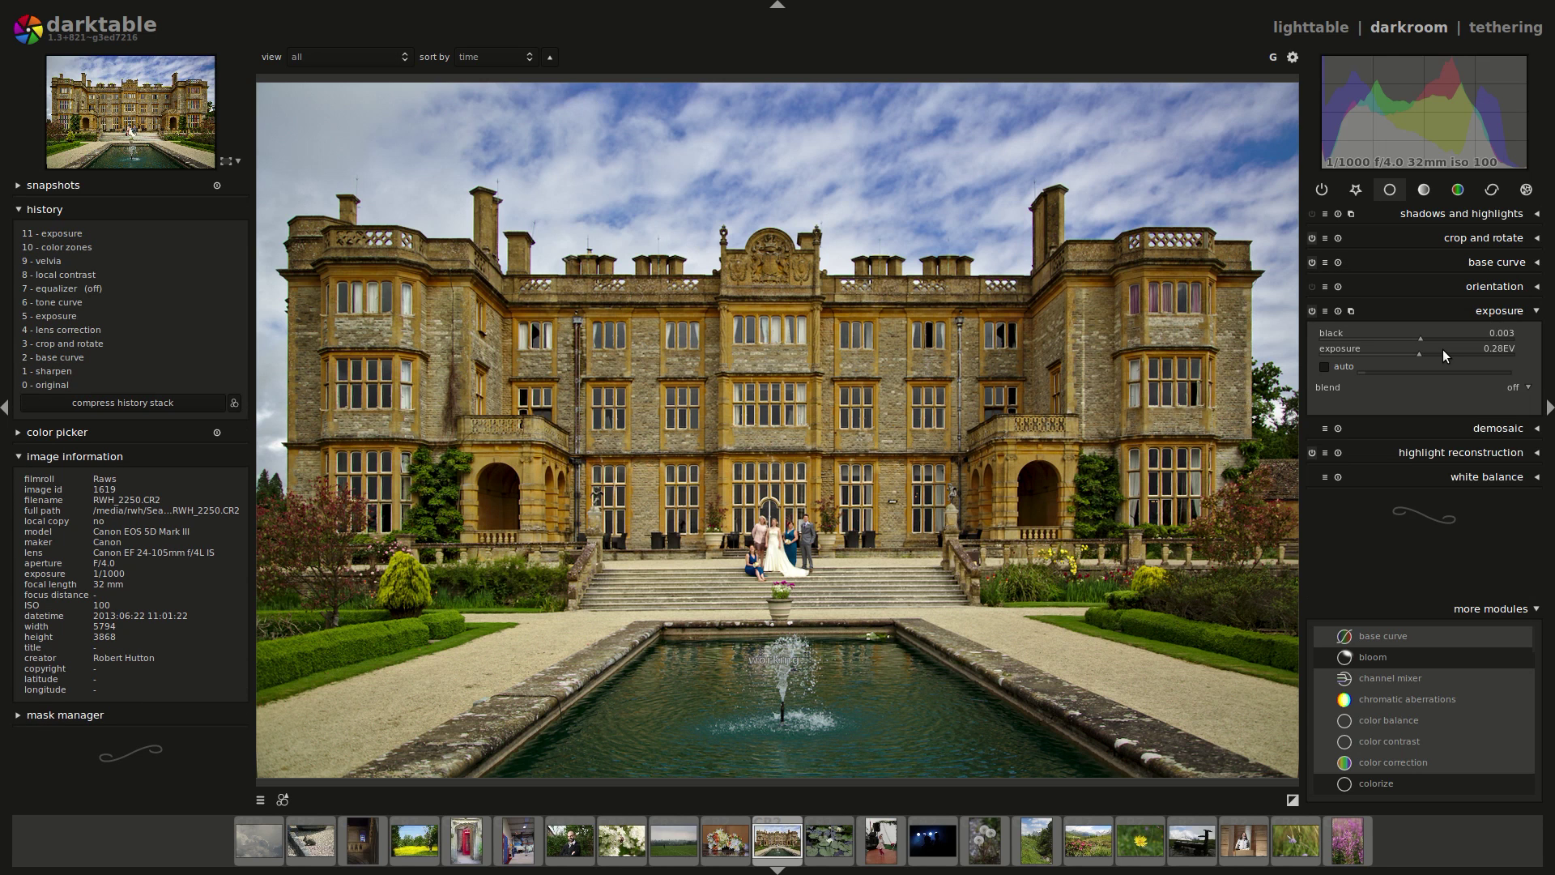
pyautogui.scroll(5, 1442, 348)
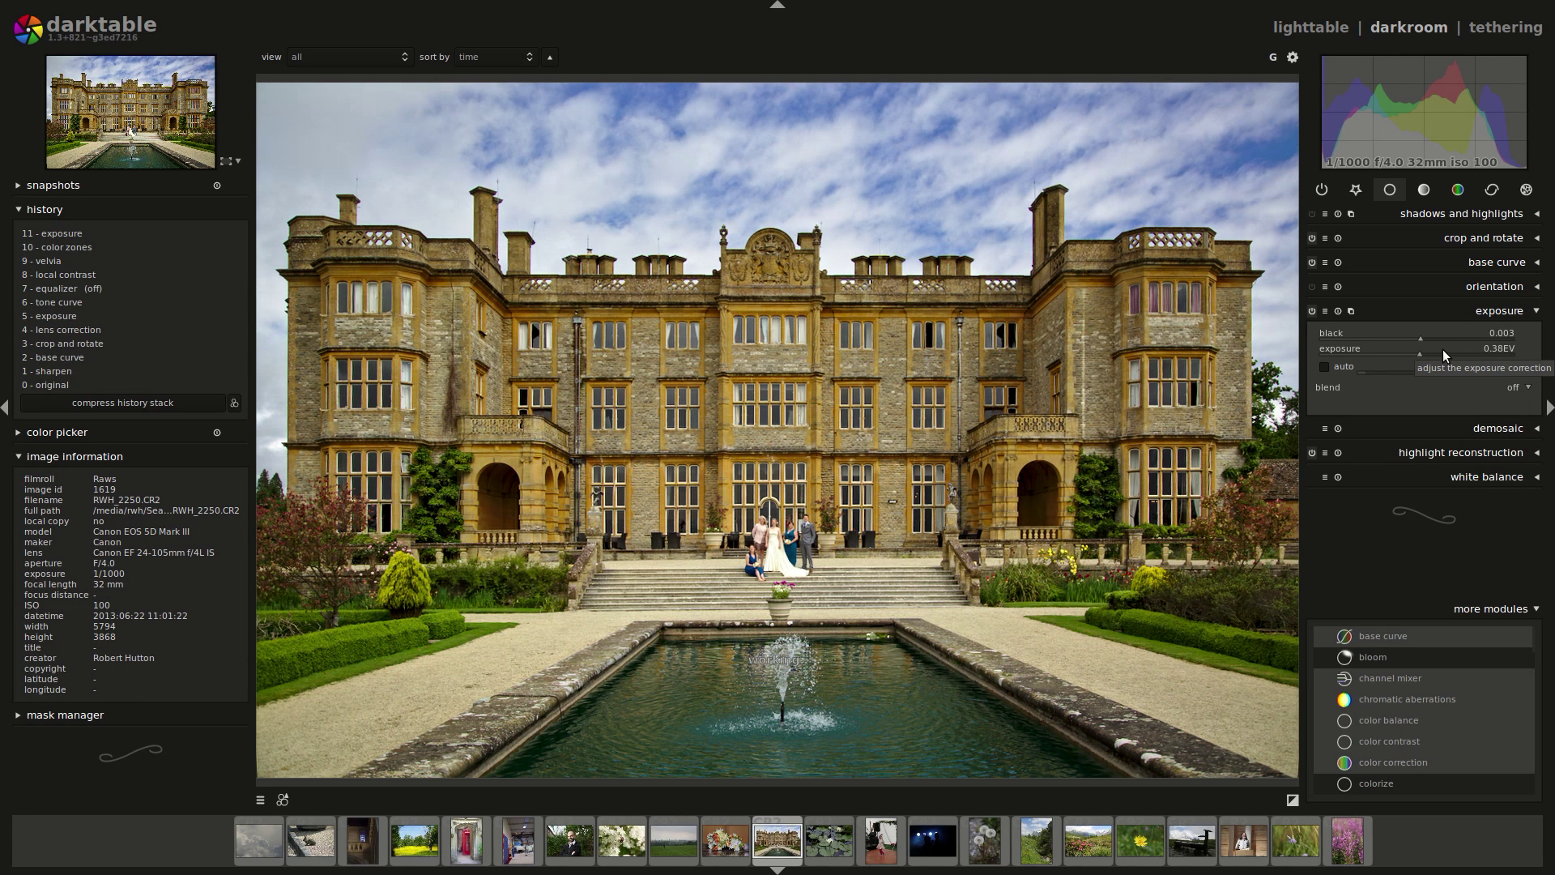
# Lower the photo's exposure to 0.36 EV and check the wedding group on the steps at close range.
pyautogui.scroll(-1, 1442, 348)
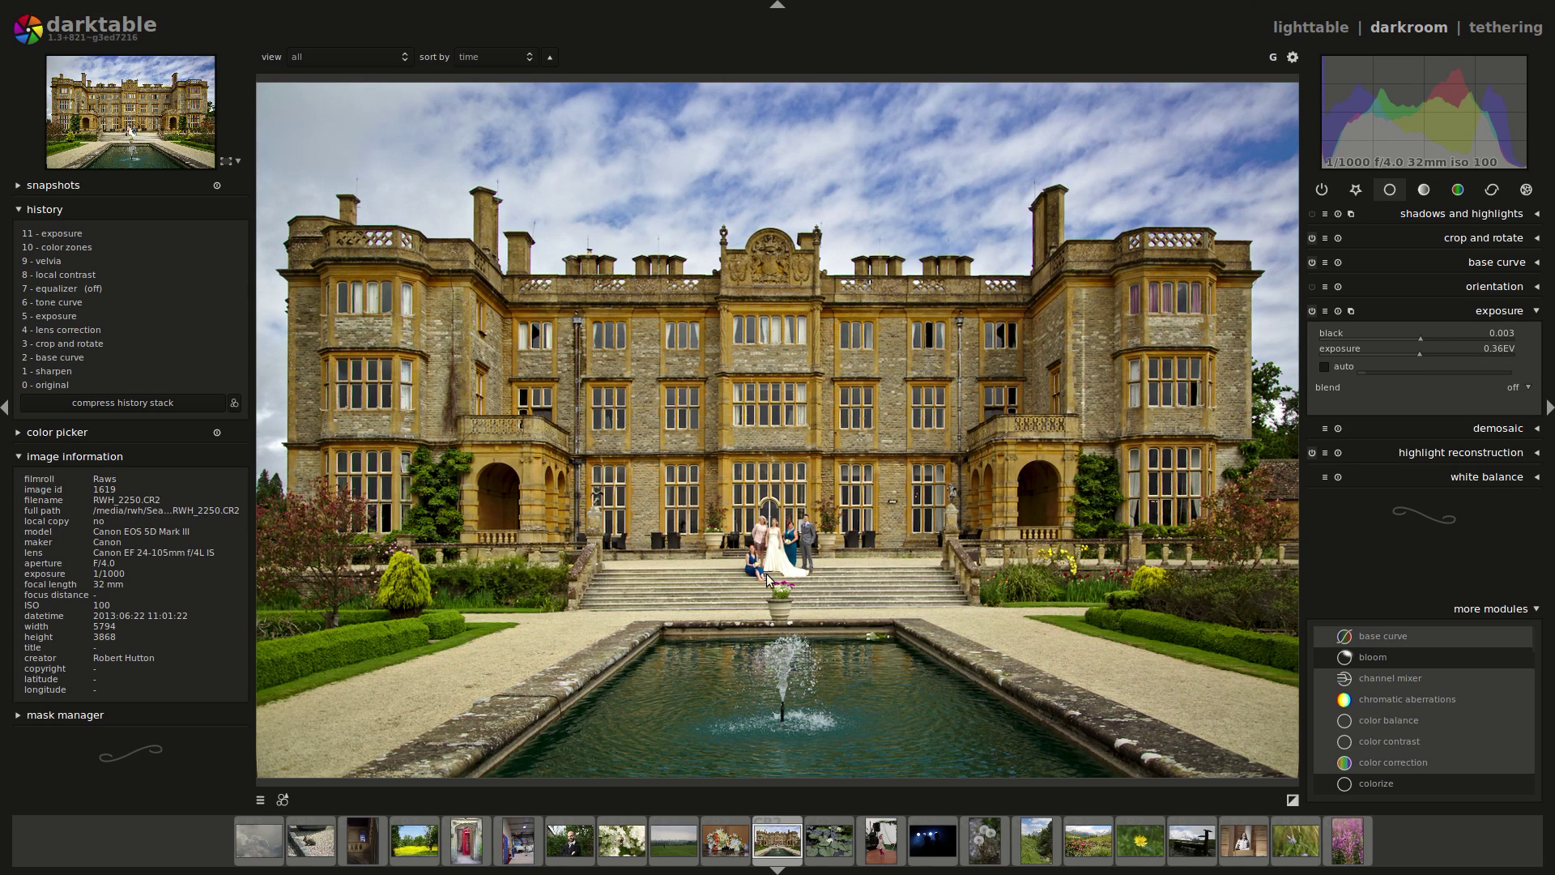
pyautogui.scroll(4, 747, 489)
pyautogui.scroll(2, 746, 489)
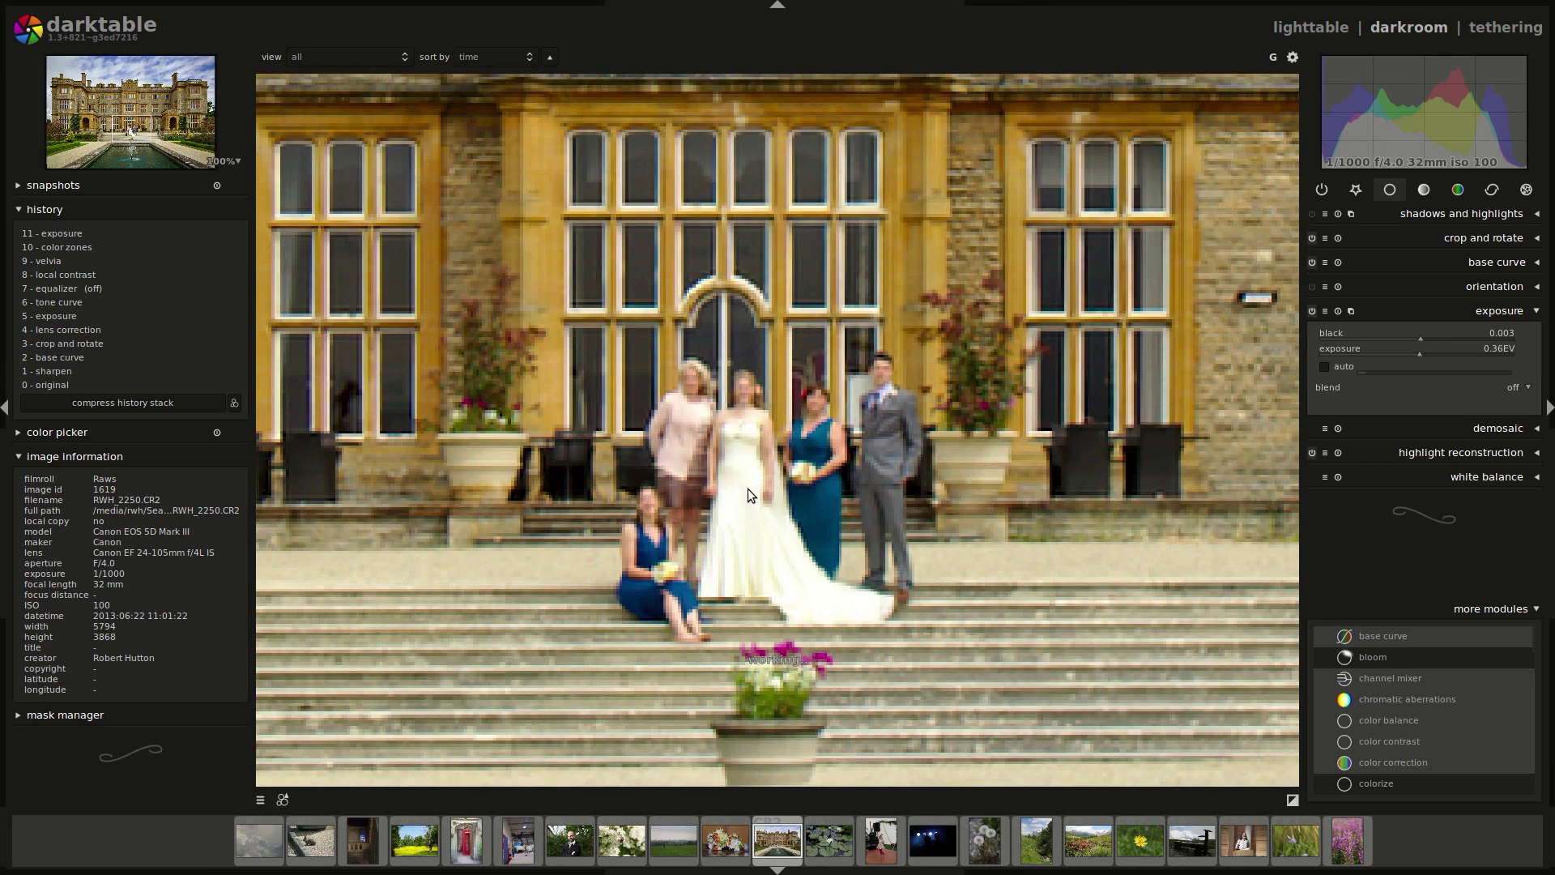
pyautogui.middleClick(747, 488)
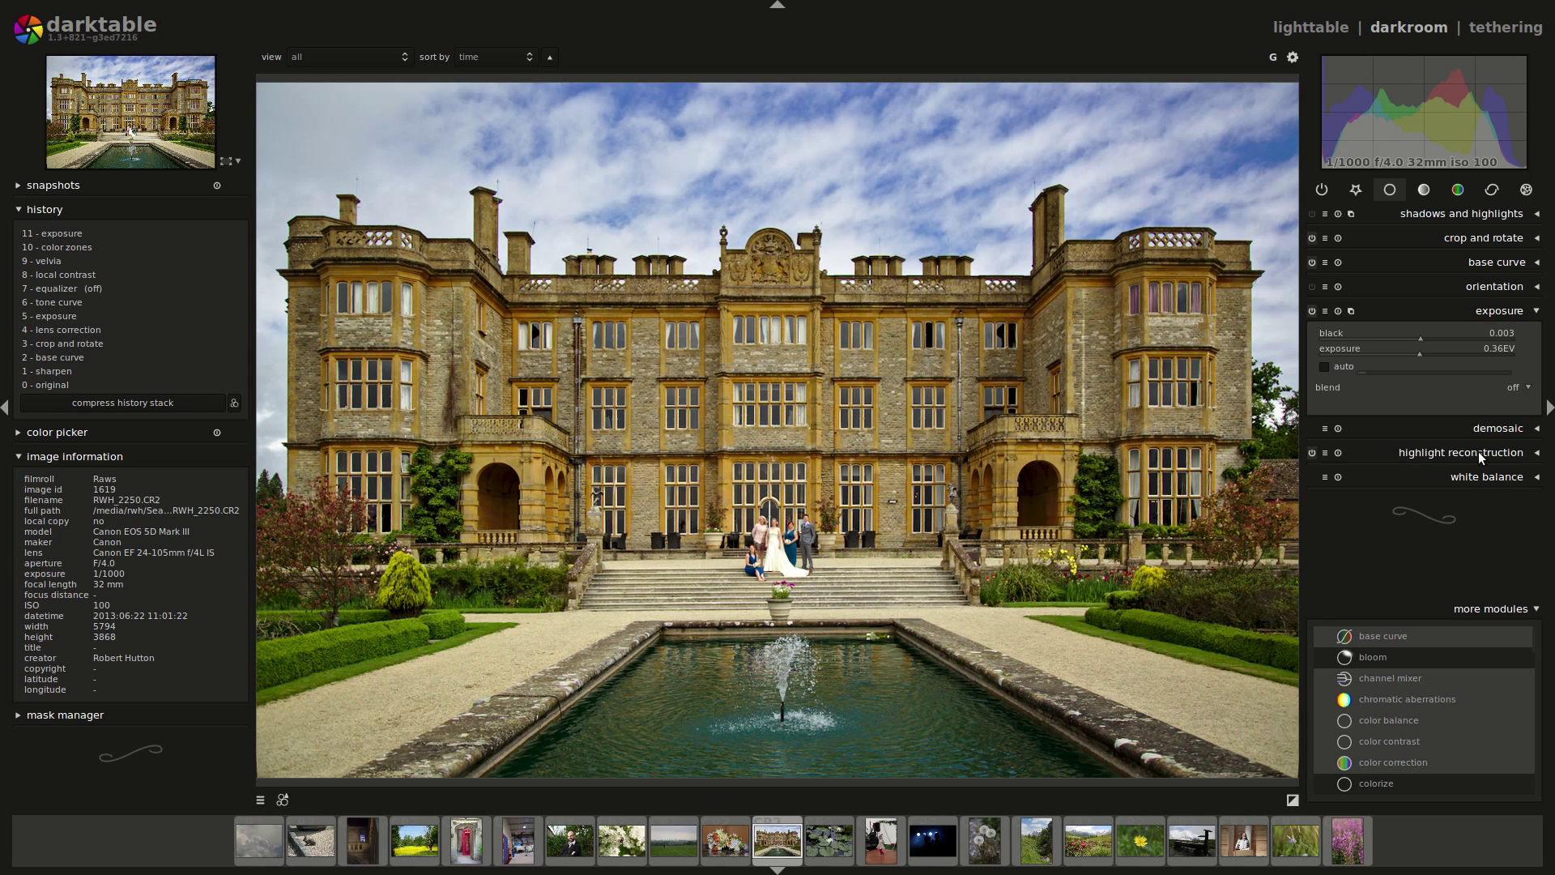
# Look through the available basic, tone, colour, correction and effect modules, finishing with the correction modules.
pyautogui.click(1358, 189)
pyautogui.click(1390, 190)
pyautogui.click(1423, 190)
pyautogui.click(1390, 190)
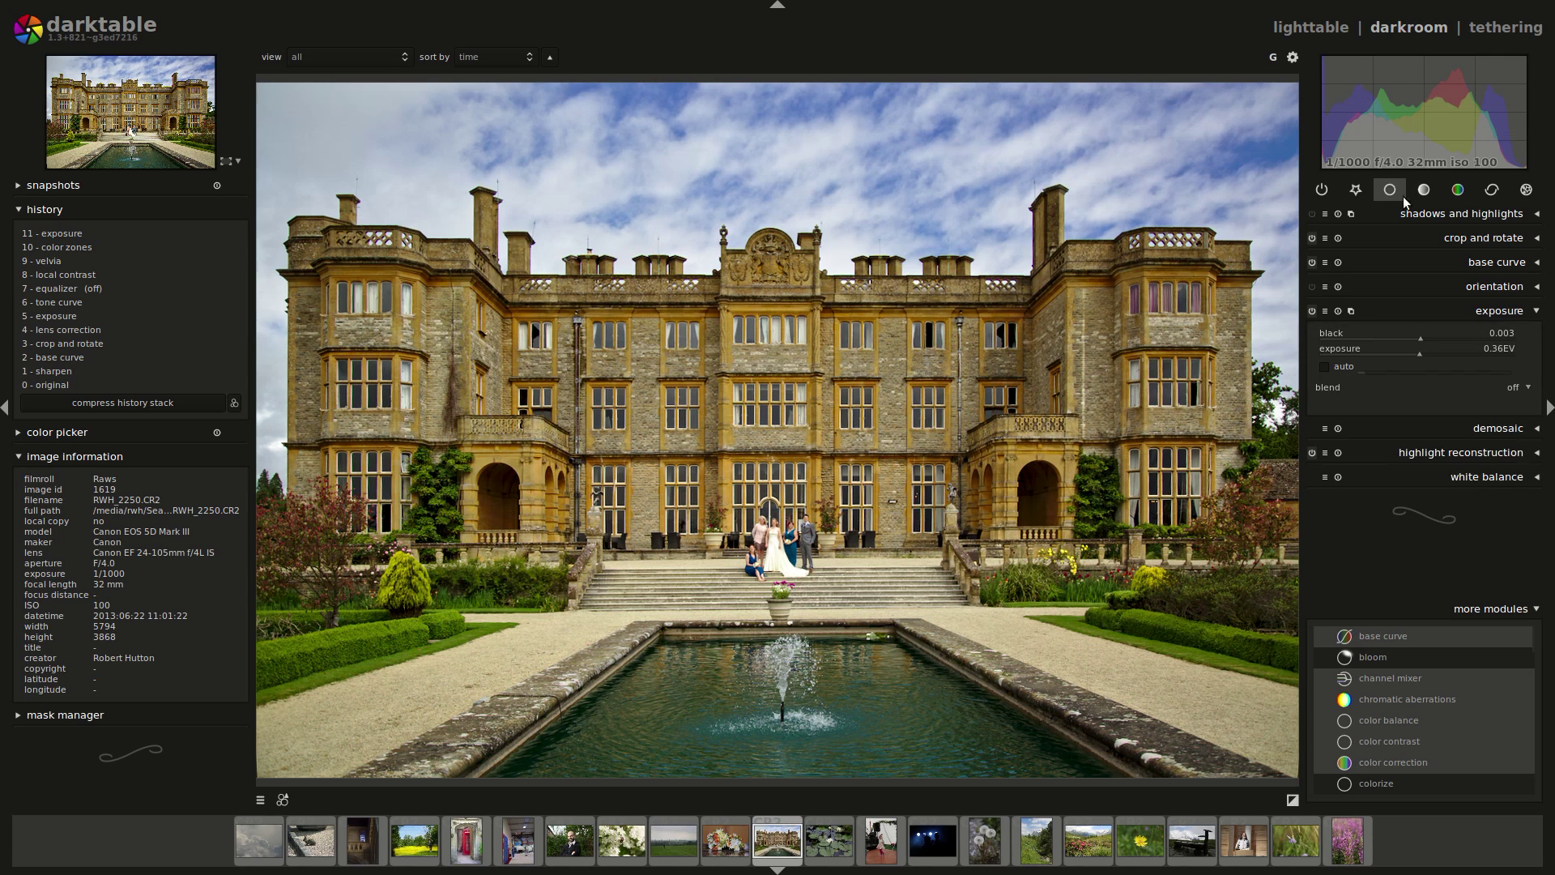
pyautogui.click(1500, 303)
pyautogui.click(1458, 190)
pyautogui.click(1487, 193)
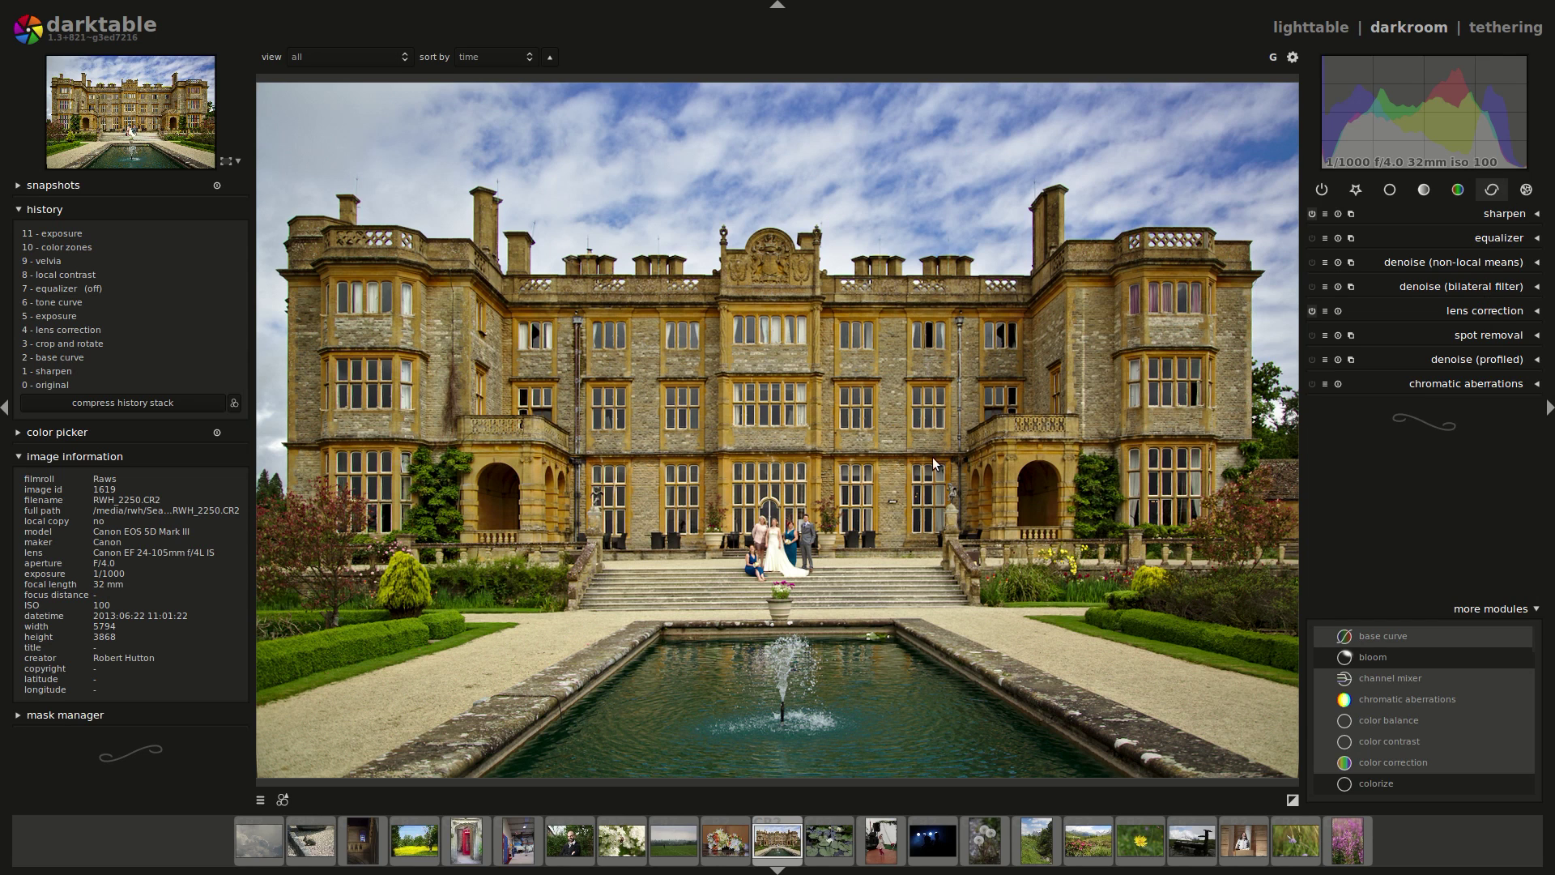
pyautogui.click(1526, 189)
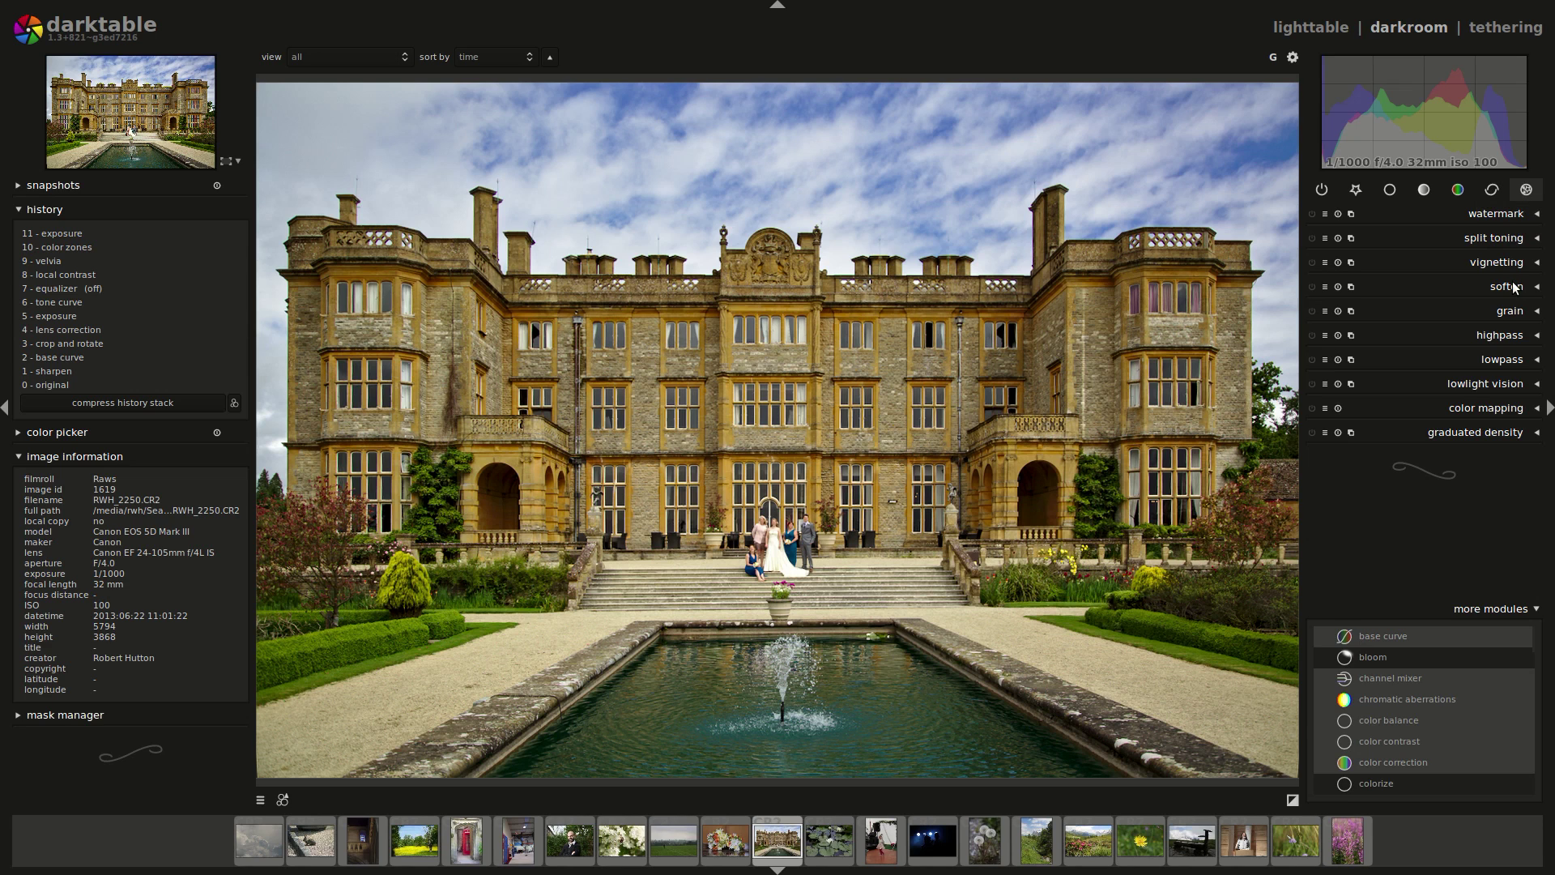
pyautogui.click(1490, 192)
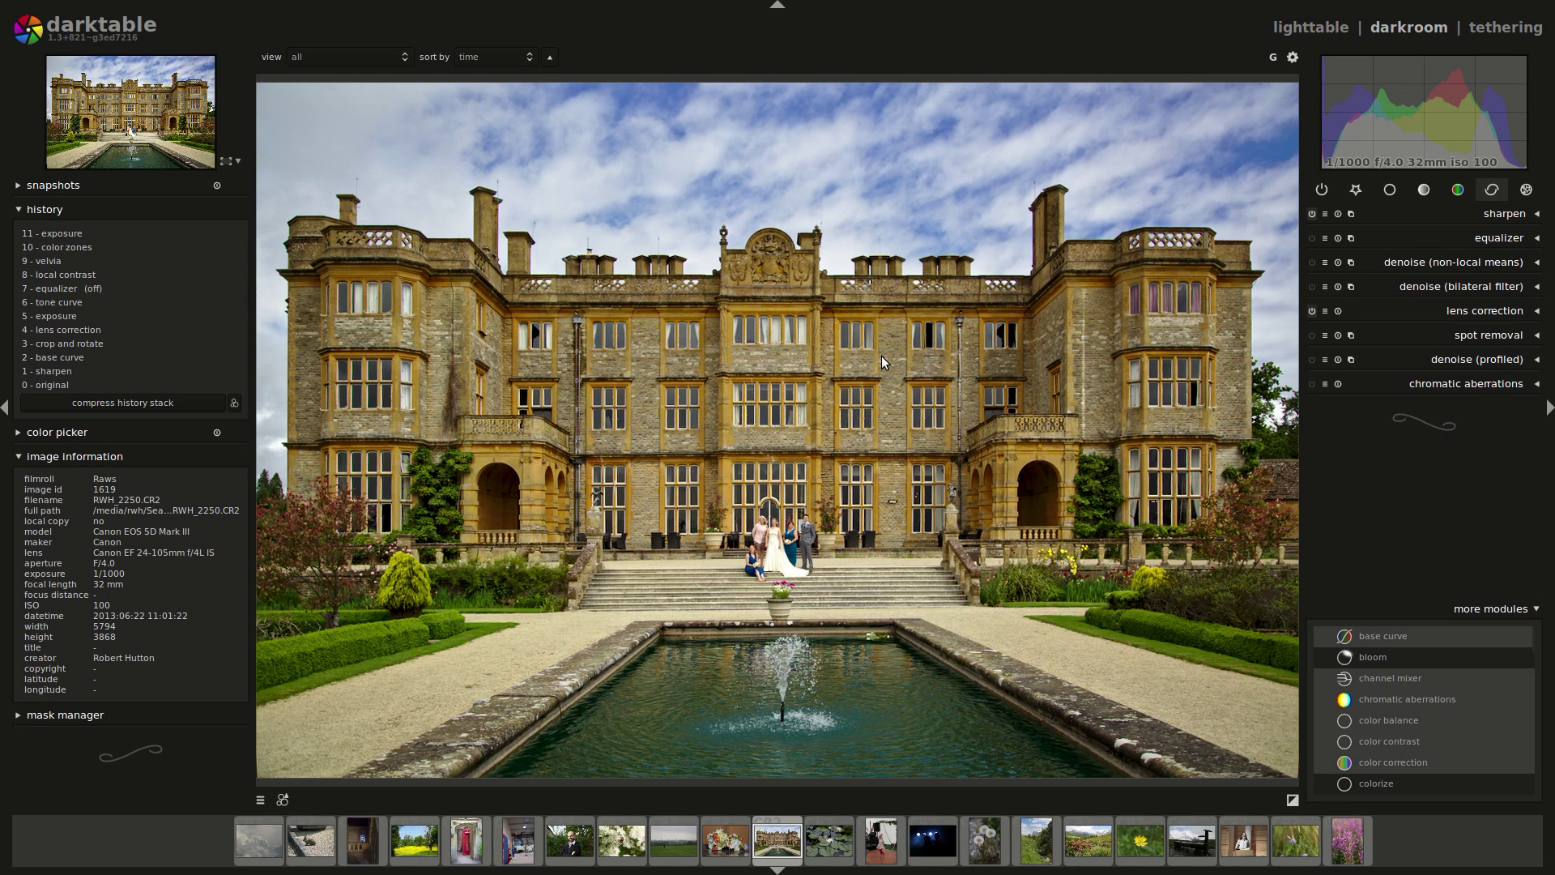